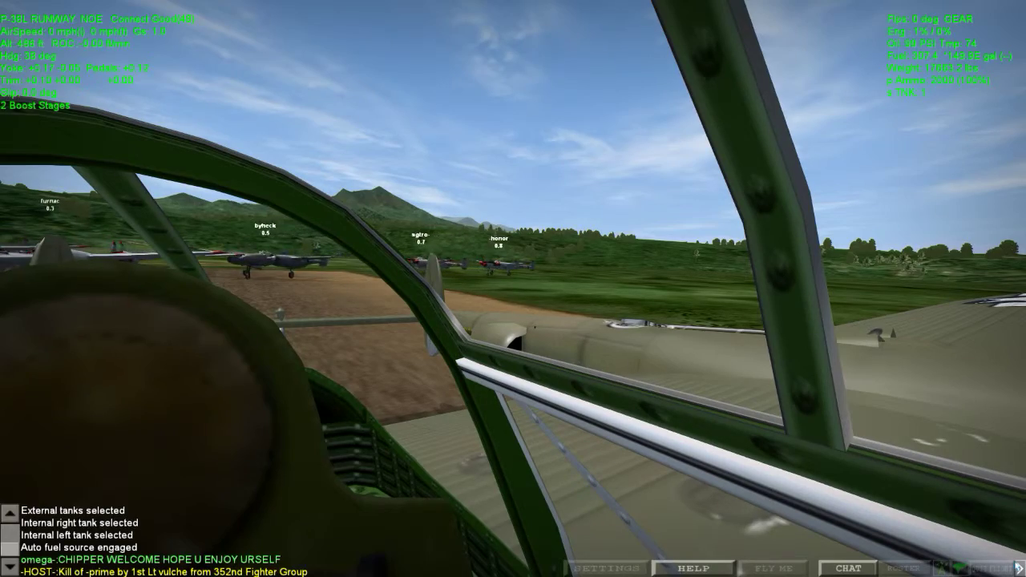
# Look left and forward-left from the cockpit at the P-38s parked along the runway
pyautogui.press('KP_4')
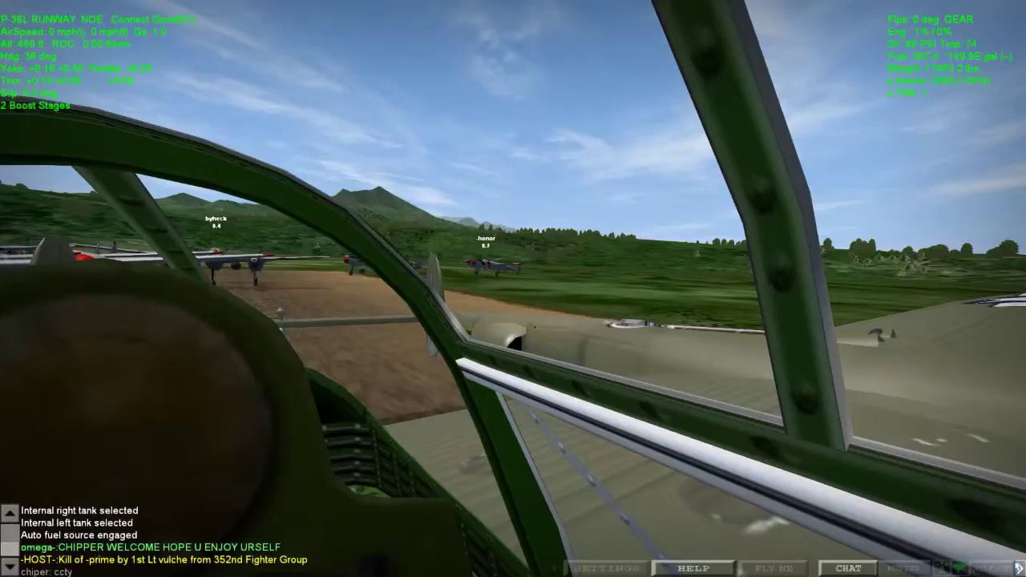
pyautogui.press('KP_7')
pyautogui.press('KP_8')
pyautogui.press('KP_7')
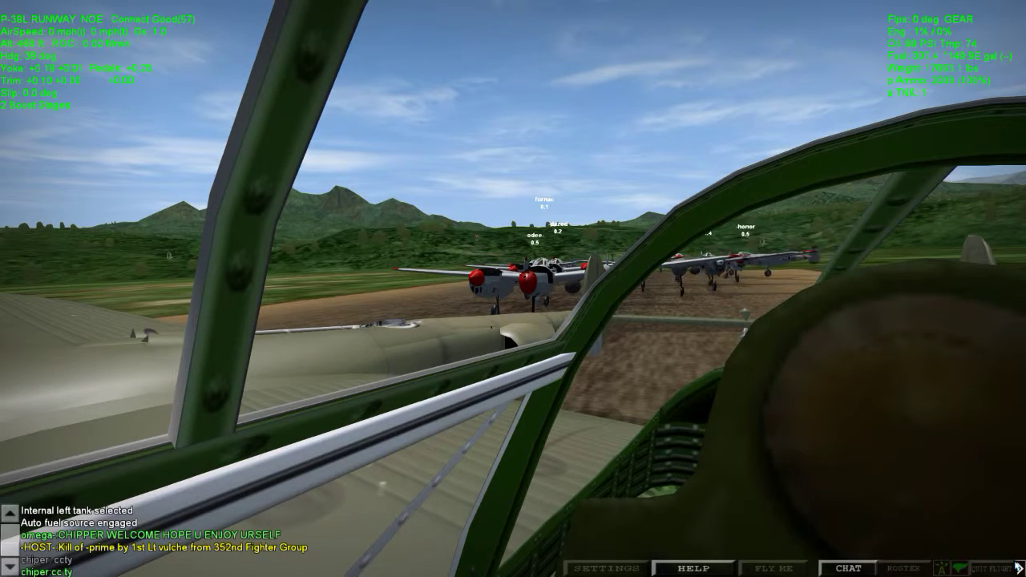
# Start the P-38L's engines at military power and check the area map
pyautogui.press('KP_8')
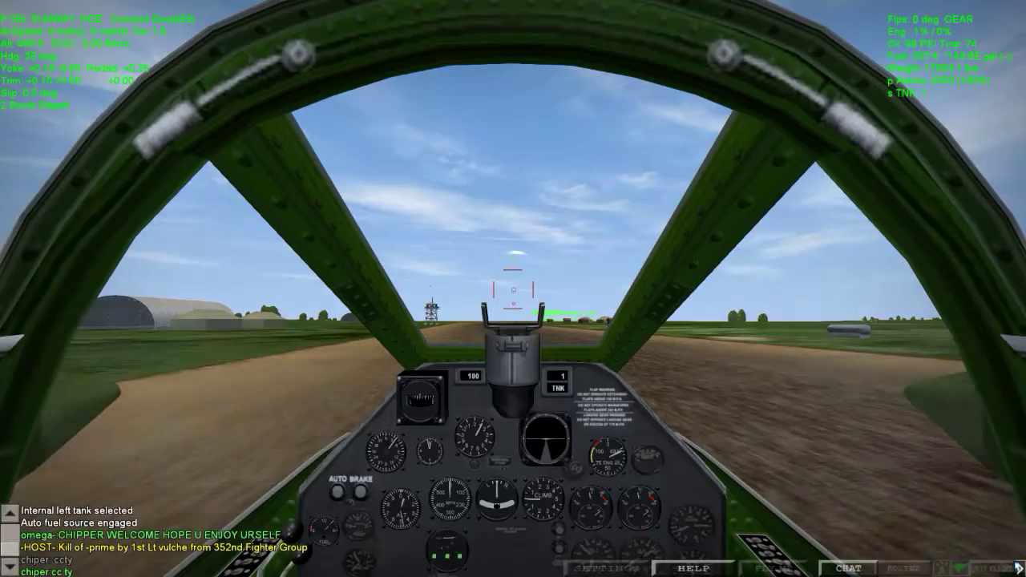
pyautogui.press('=')
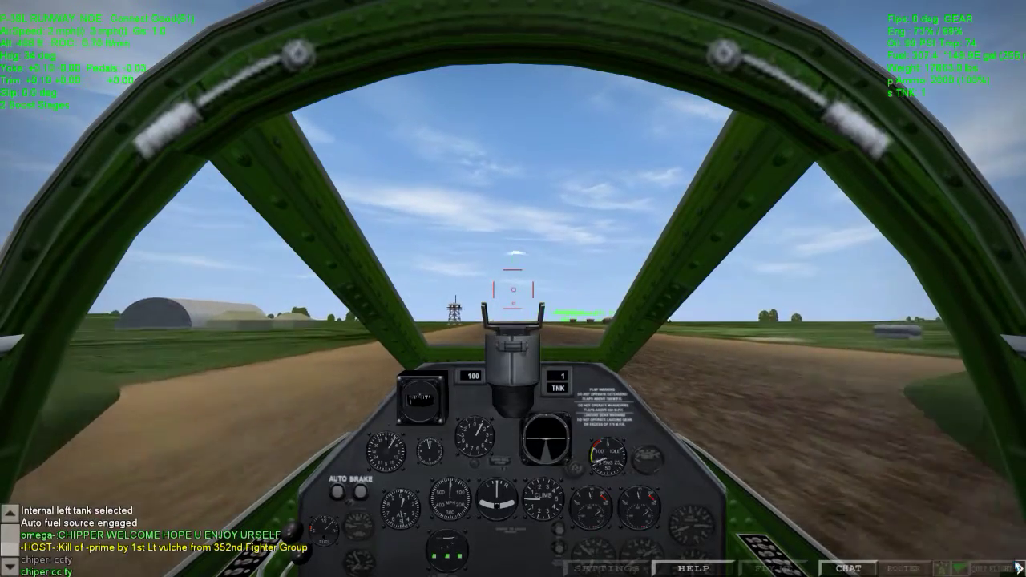
pyautogui.press('Escape')
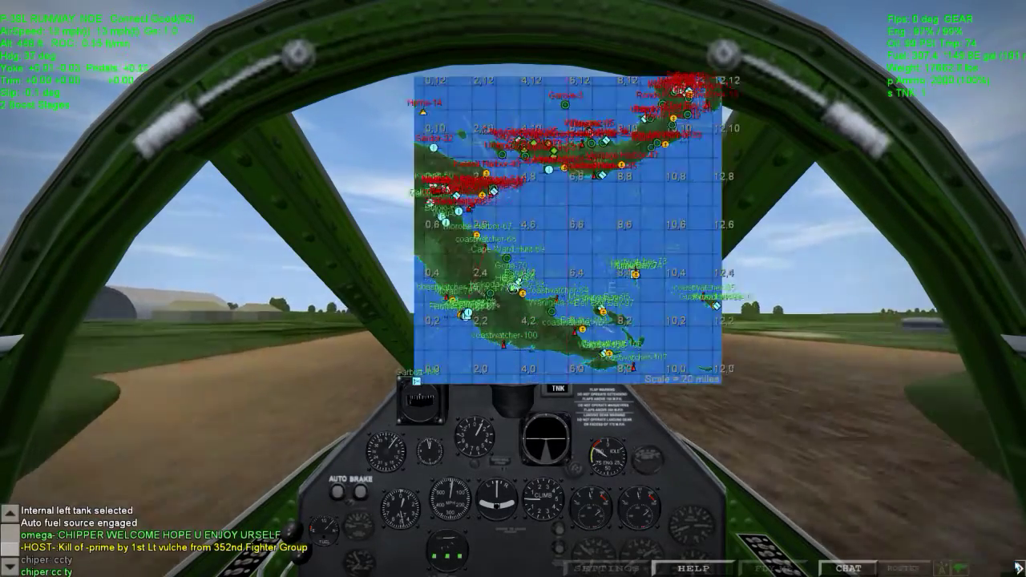
pyautogui.press('Escape')
pyautogui.press('Escape')
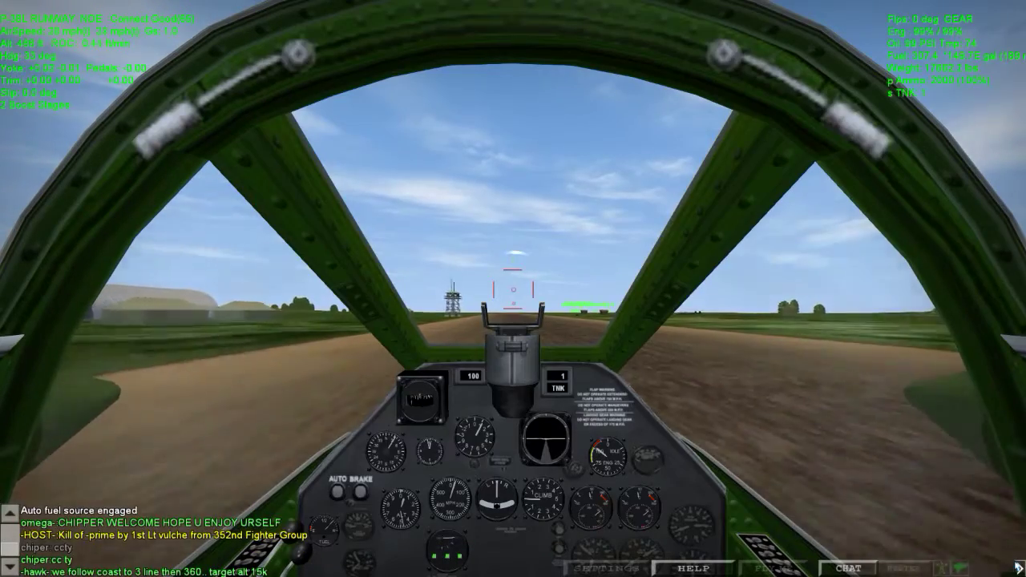
# Glance left along the runway and recheck the area map during the takeoff roll
pyautogui.press('KP_4')
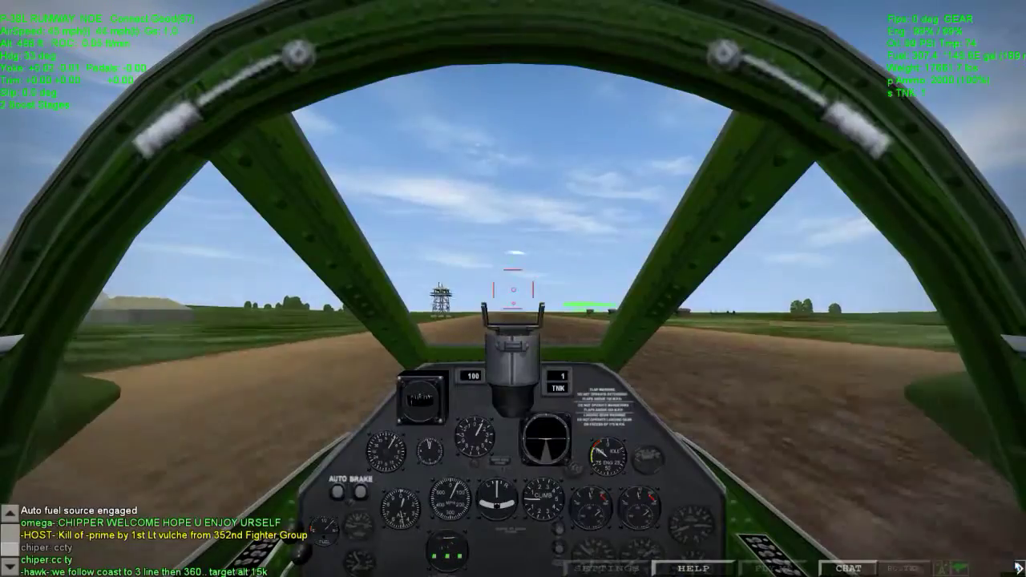
pyautogui.press('Escape')
pyautogui.press('Escape')
pyautogui.press('Escape')
pyautogui.press('Escape')
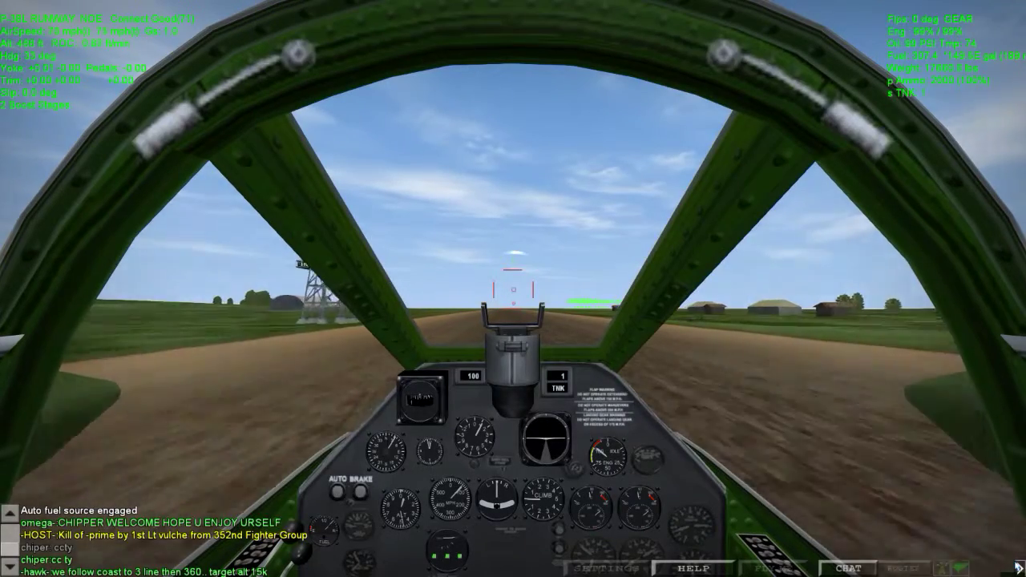
pyautogui.press('KP_4')
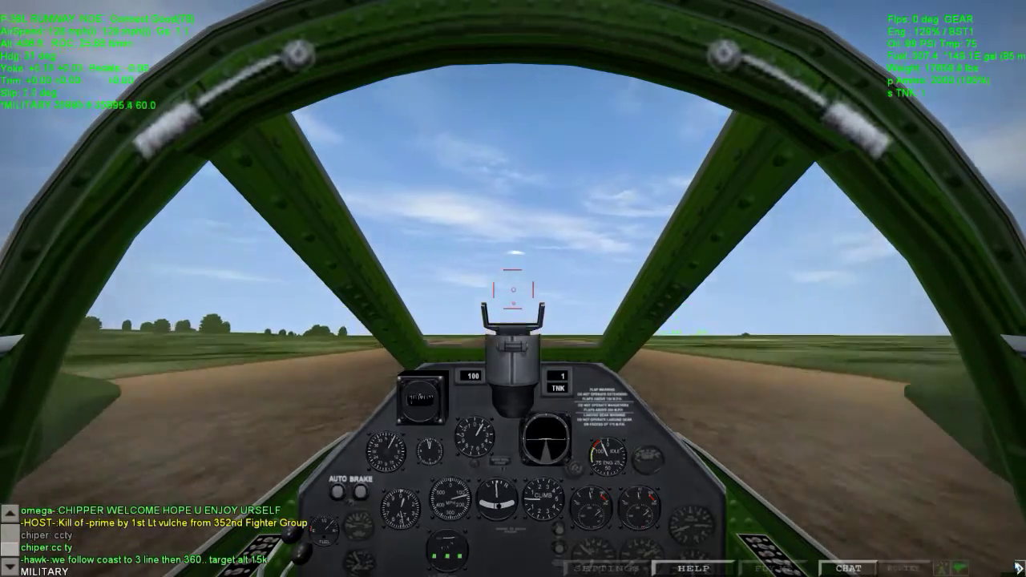
# Raise the landing gear, glance at the map, and post 'Sweeps up' in chat
pyautogui.press('g')
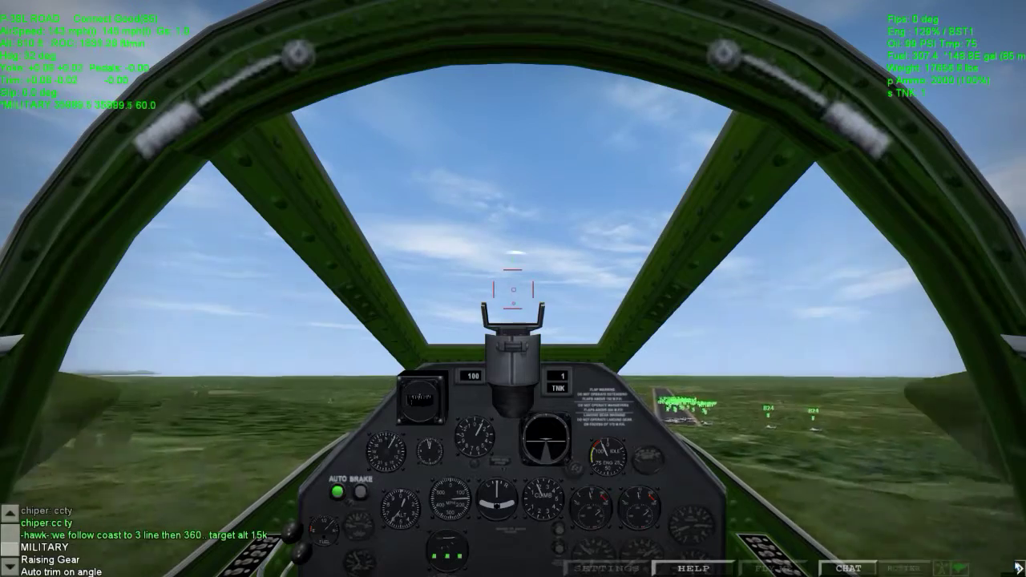
pyautogui.press('Escape')
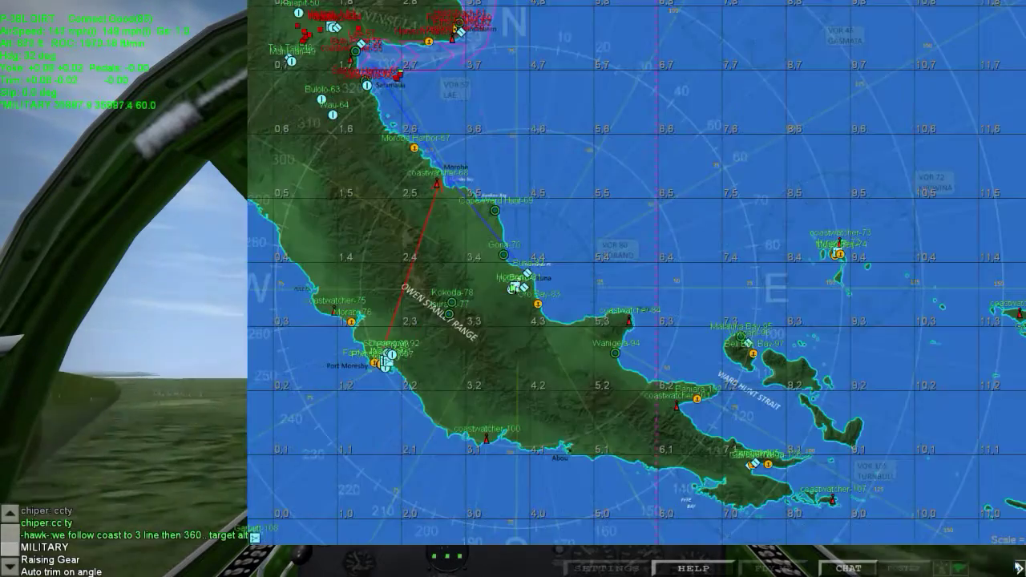
pyautogui.press('Escape')
pyautogui.press('/')
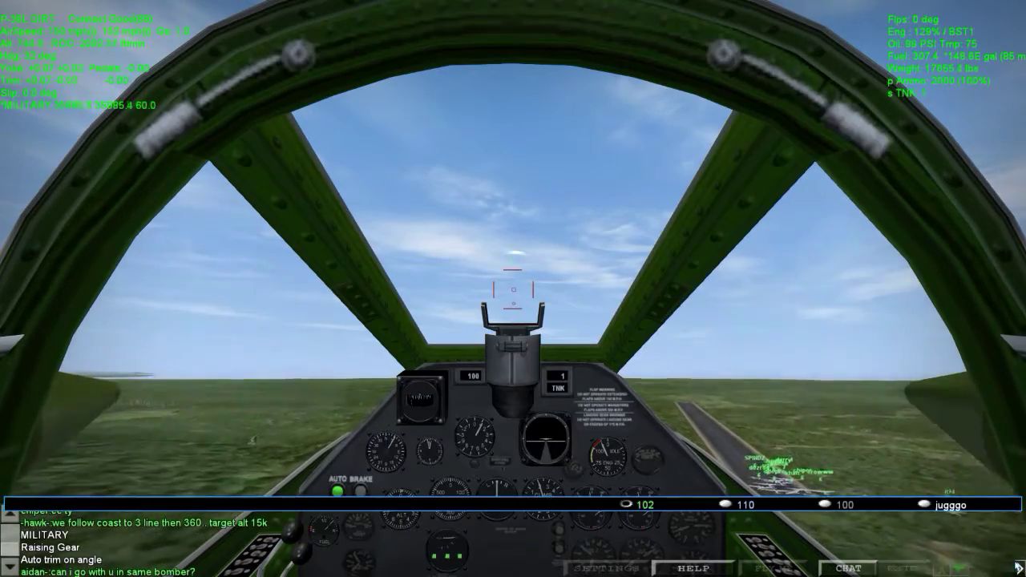
pyautogui.write('Sweepsup')
pyautogui.press('Return')
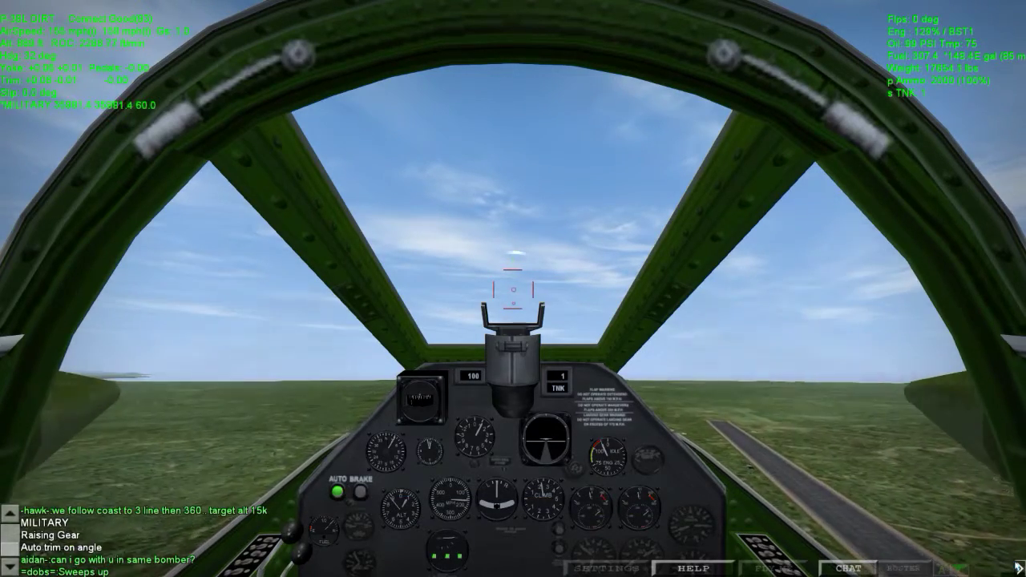
# Engage war emergency power, then turn multi-stage emergency power off
pyautogui.press('KP_4')
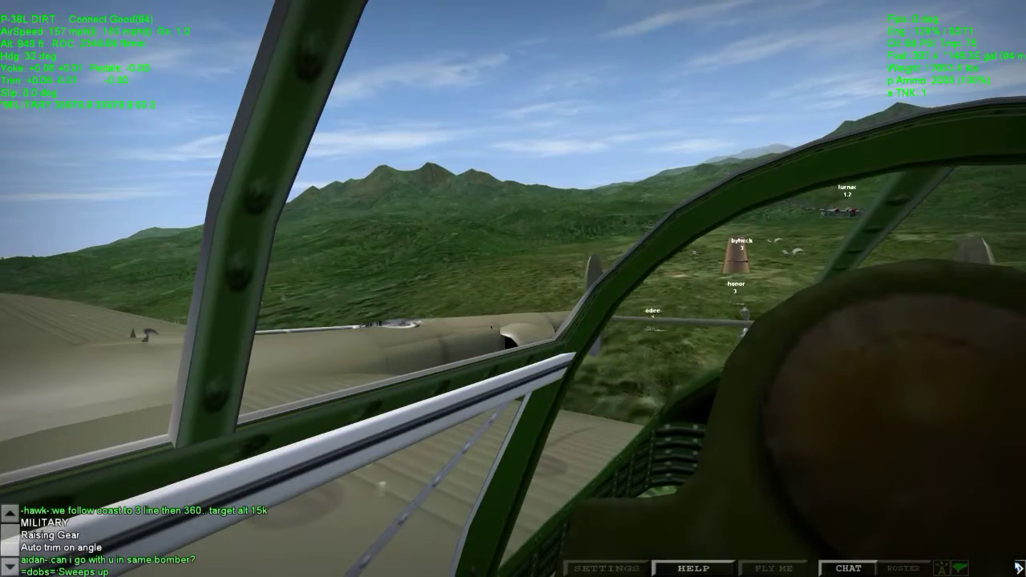
pyautogui.press('KP_8')
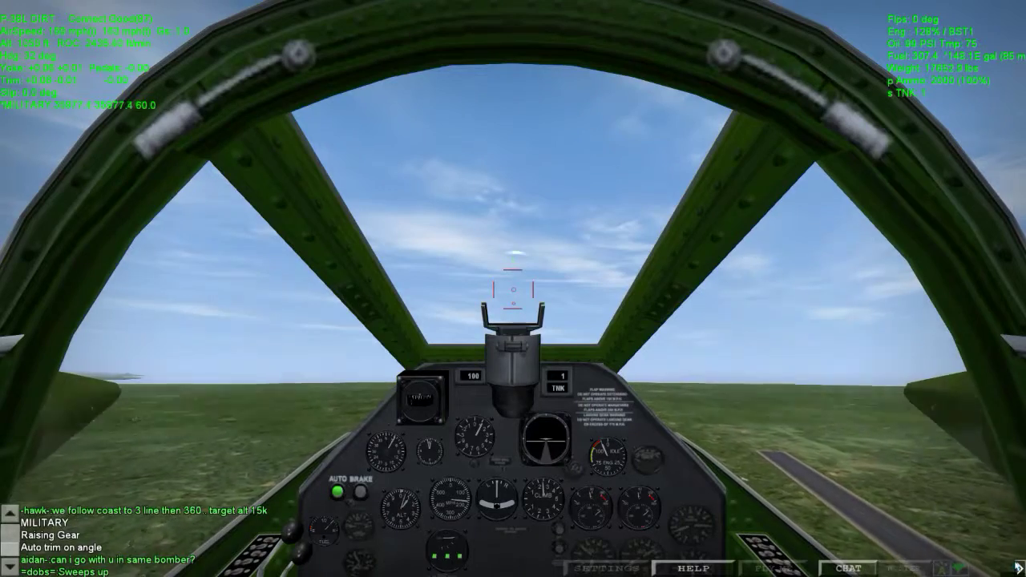
pyautogui.press('w')
pyautogui.hotkey('shift', 'w')
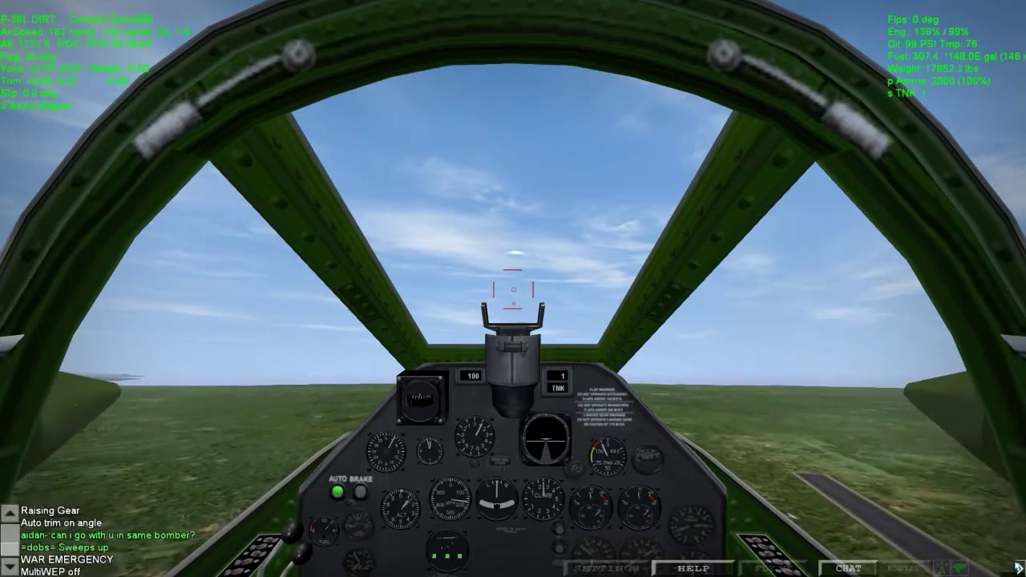
# Scan left, right and behind, then bring up the navigation map overlay
pyautogui.press('KP_1')
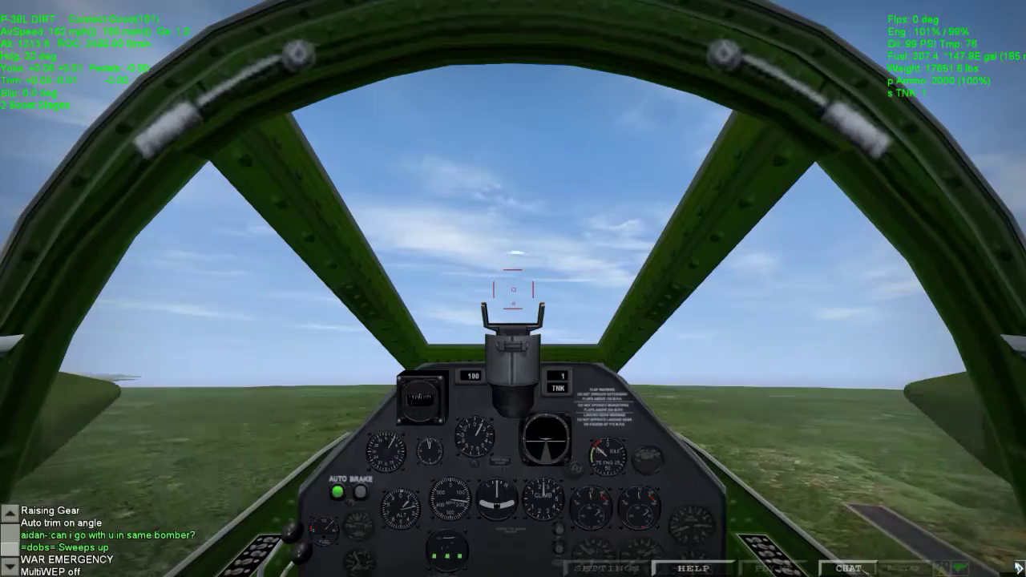
pyautogui.press('KP_4')
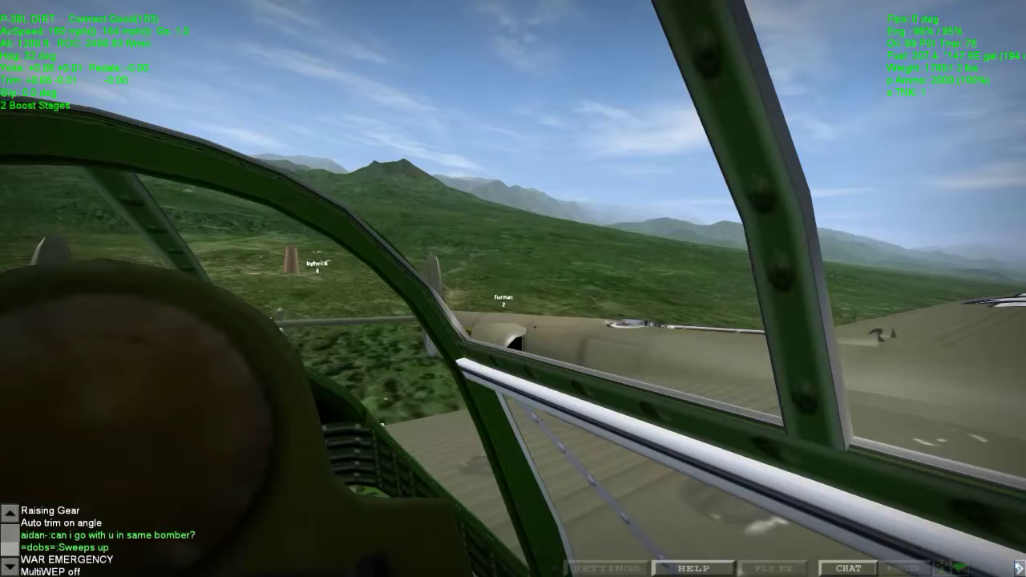
pyautogui.press('F1')
pyautogui.press('F1')
pyautogui.press('KP_6')
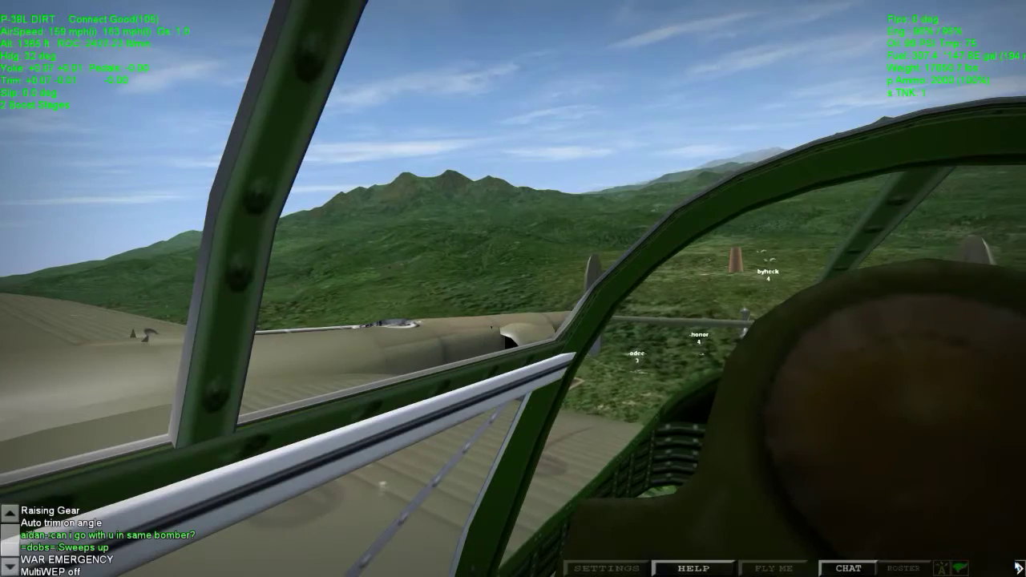
pyautogui.press('KP_4')
pyautogui.press('KP_8')
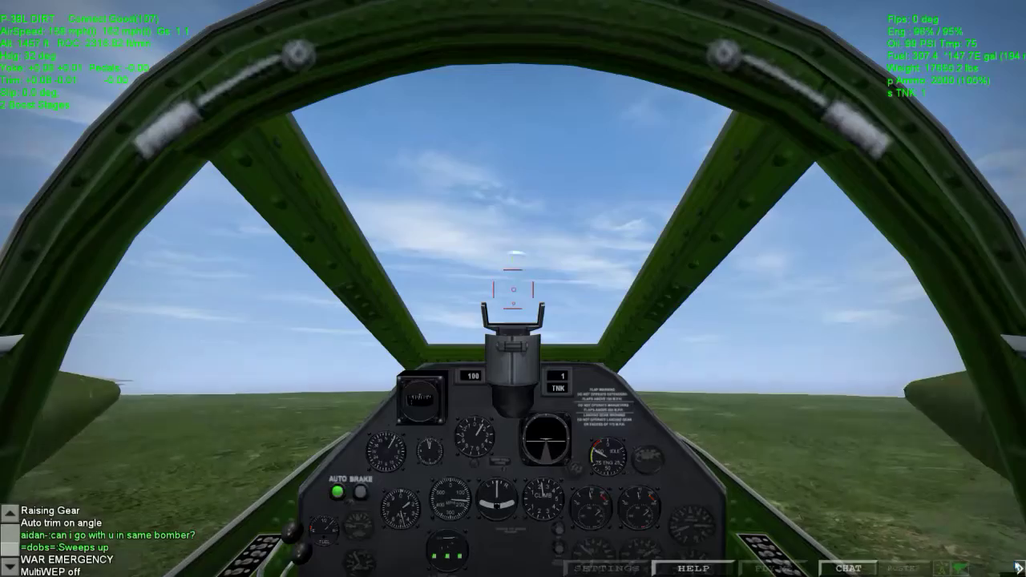
pyautogui.press('KP_6')
pyautogui.press('KP_8')
pyautogui.press('F1')
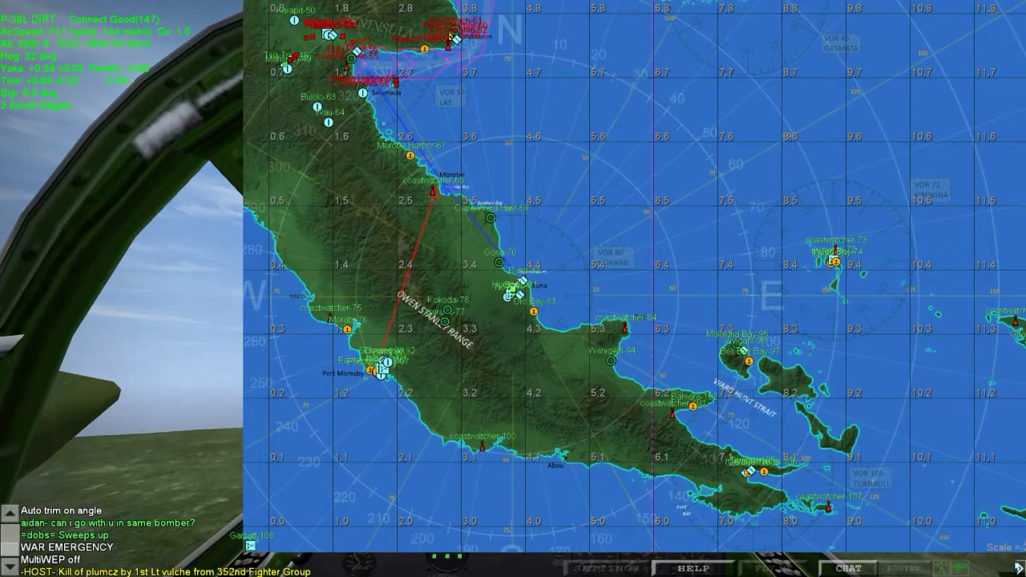
pyautogui.press('Escape')
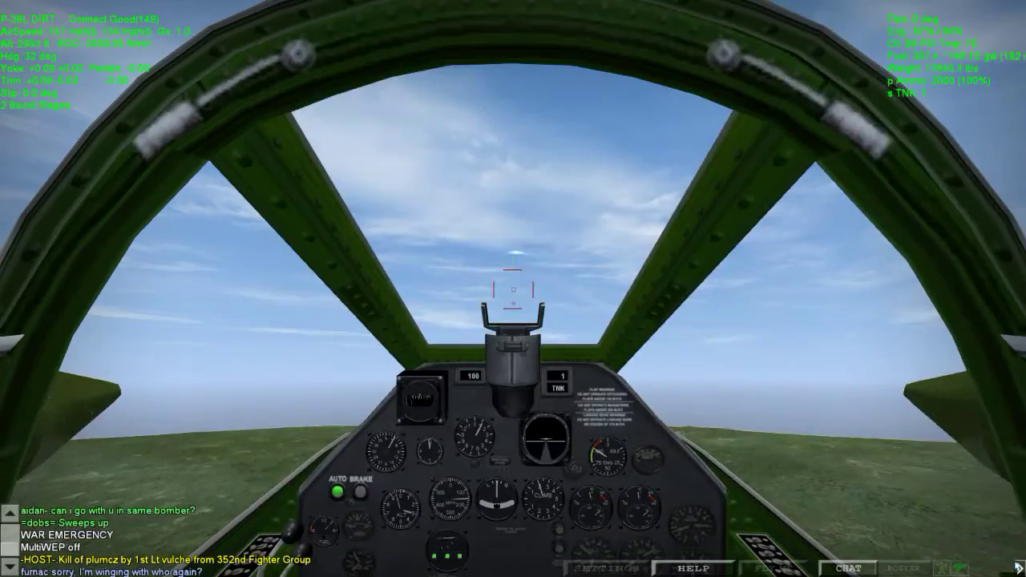
pyautogui.press('F3')
pyautogui.press('F1')
pyautogui.press('KP_4')
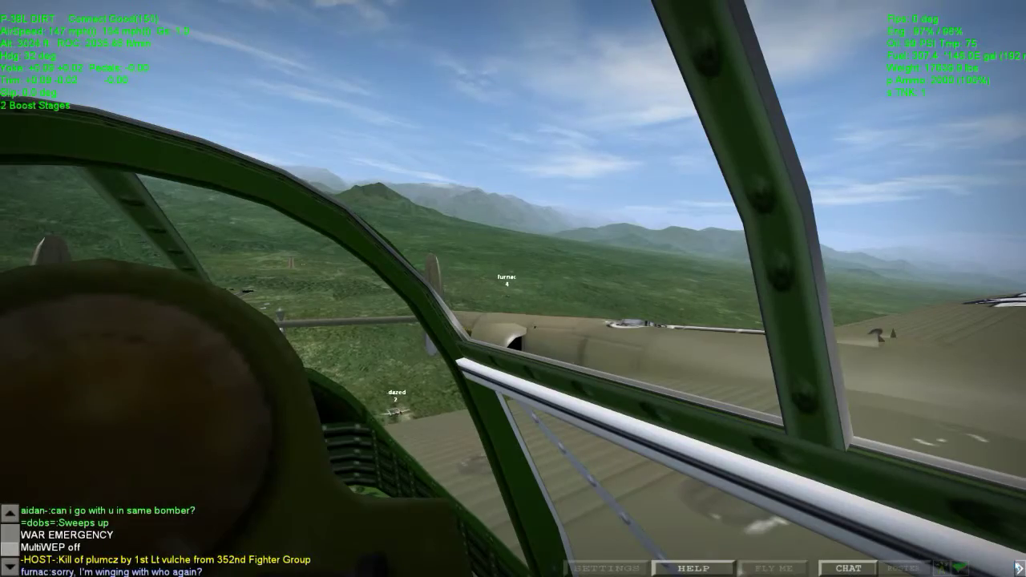
pyautogui.press('KP_8')
pyautogui.press('KP_4')
pyautogui.press('KP_6')
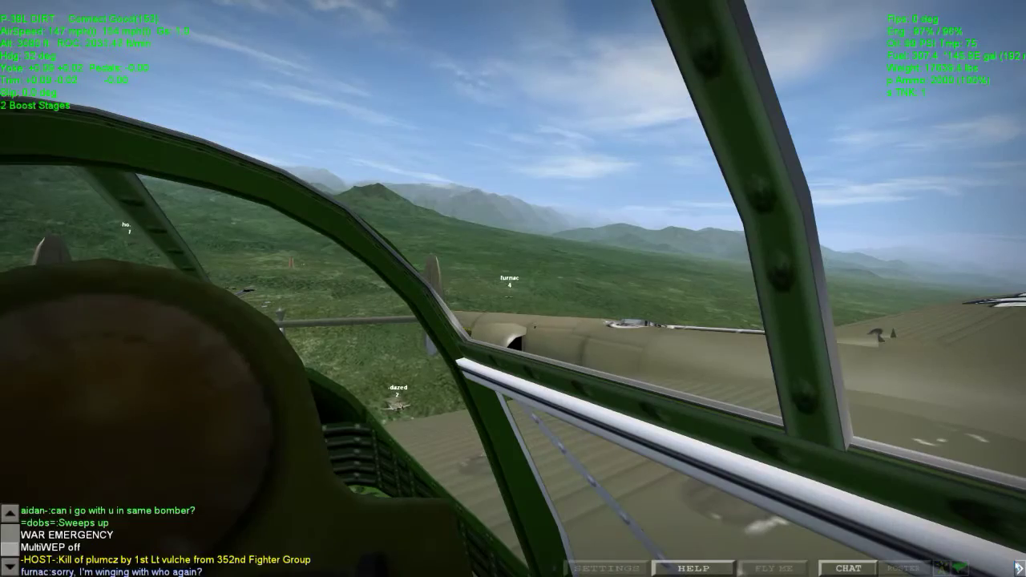
pyautogui.press('KP_4')
pyautogui.press('m')
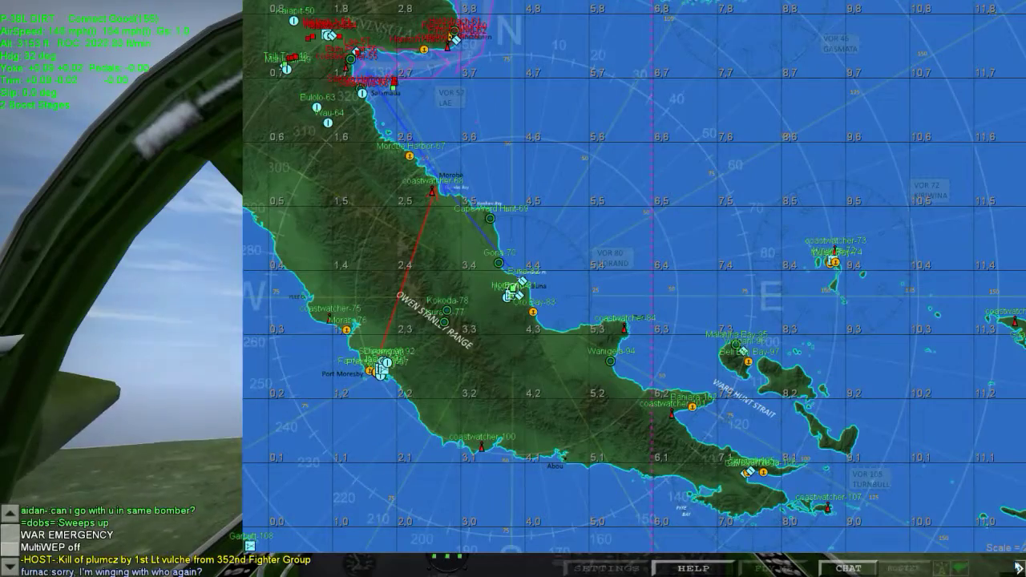
pyautogui.press('Escape')
pyautogui.press('KP_4')
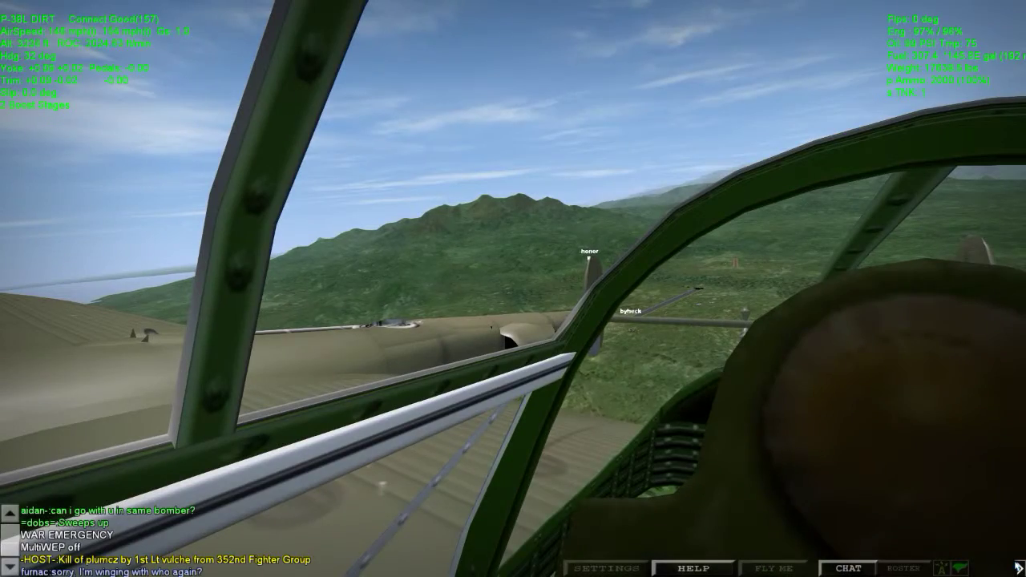
pyautogui.press('KP_8')
pyautogui.press('KP_6')
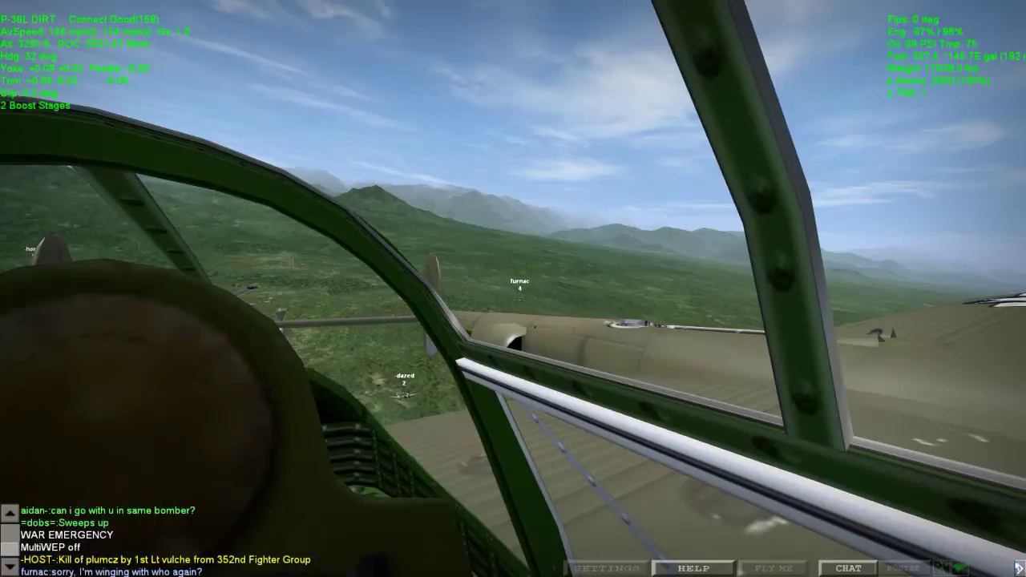
pyautogui.press('KP_2')
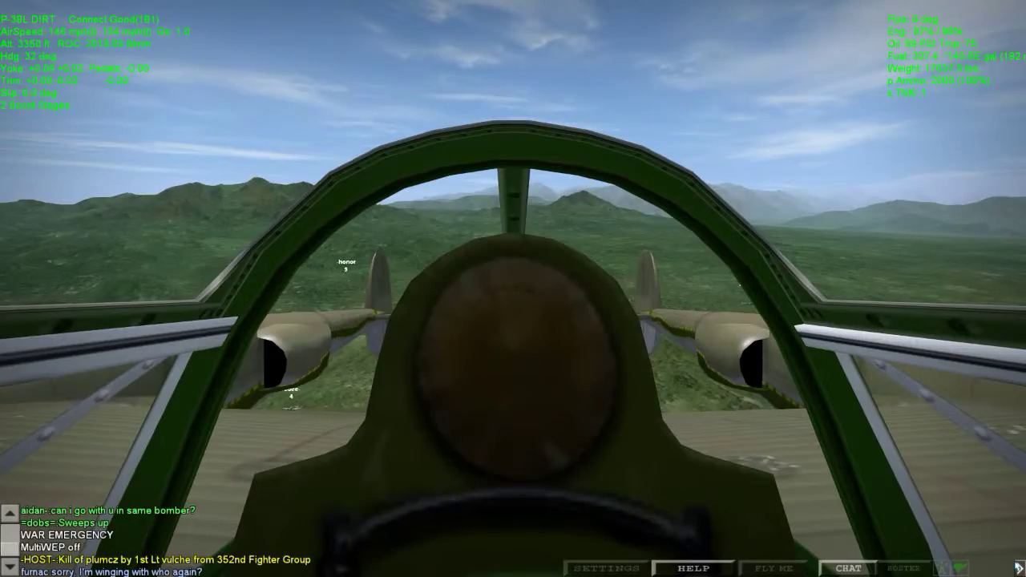
pyautogui.press('KP_1')
pyautogui.press('KP_2')
pyautogui.press('KP_3')
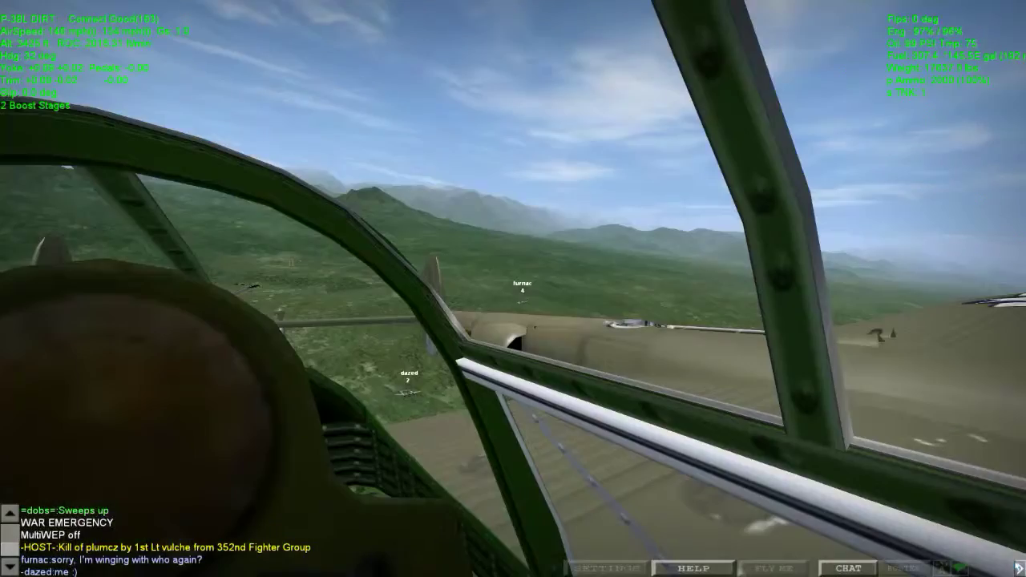
pyautogui.press('KP_8')
pyautogui.press('KP_3')
pyautogui.press('KP_1')
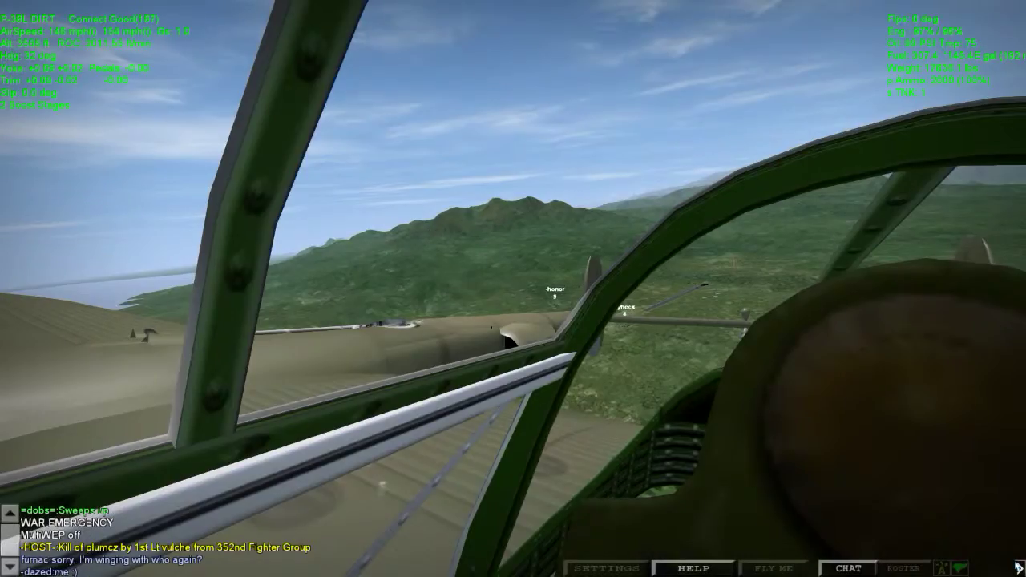
pyautogui.press('KP_3')
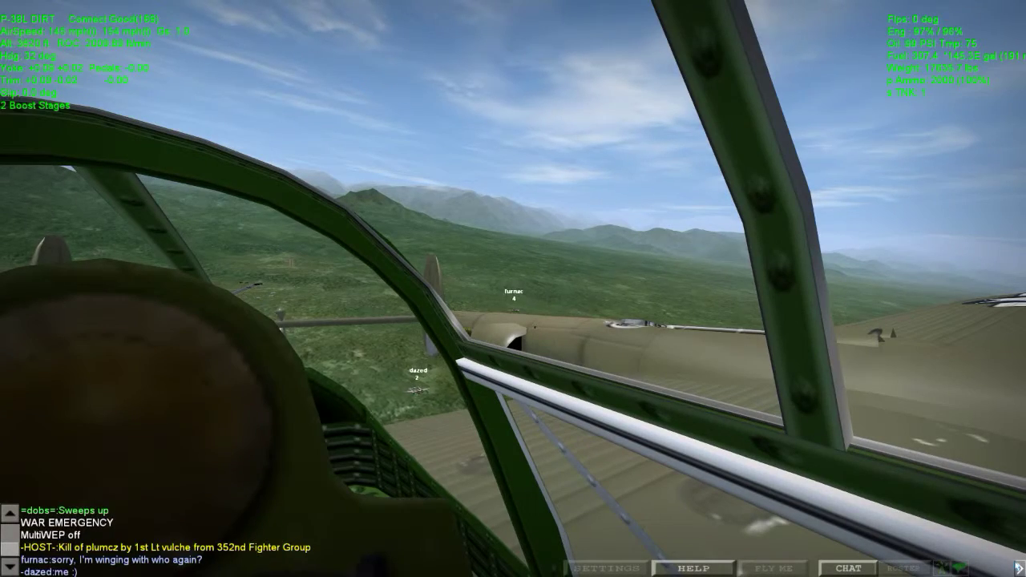
pyautogui.press('KP_8')
pyautogui.press('KP_1')
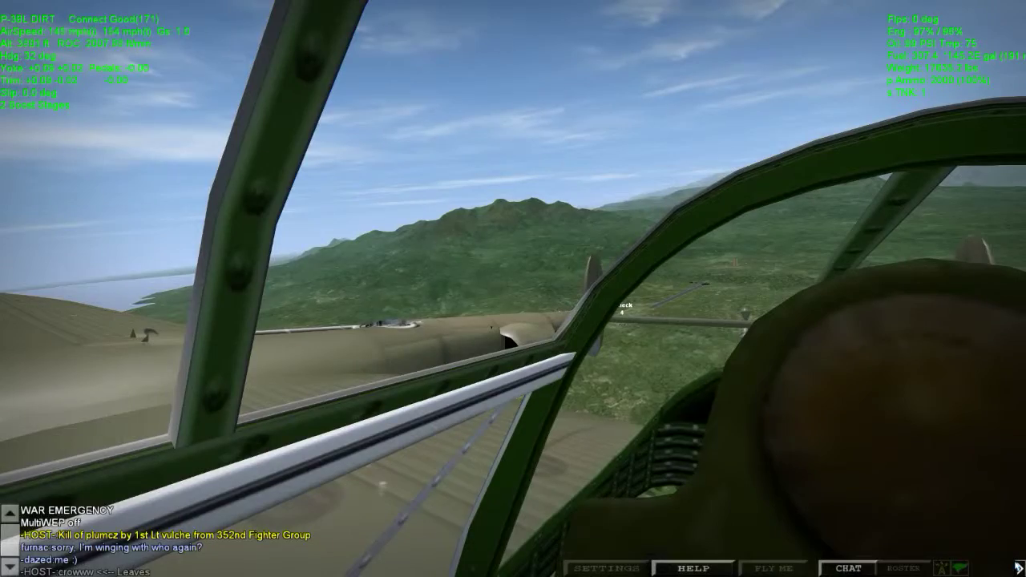
pyautogui.press('KP_8')
pyautogui.press('KP_1')
pyautogui.press('KP_8')
pyautogui.press('Escape')
pyautogui.scroll(3, 513, 289)
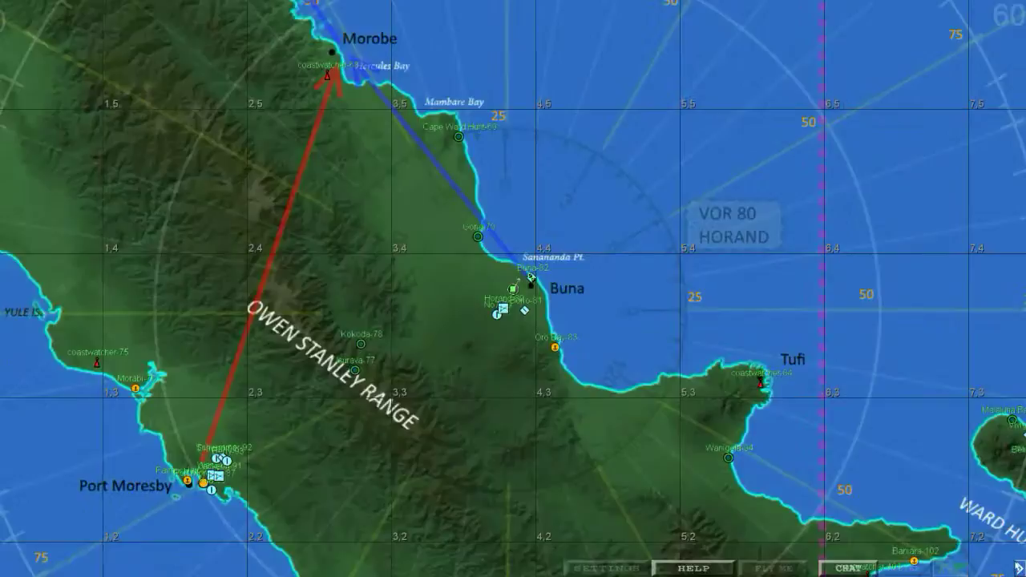
pyautogui.press('Escape')
pyautogui.press('KP_3')
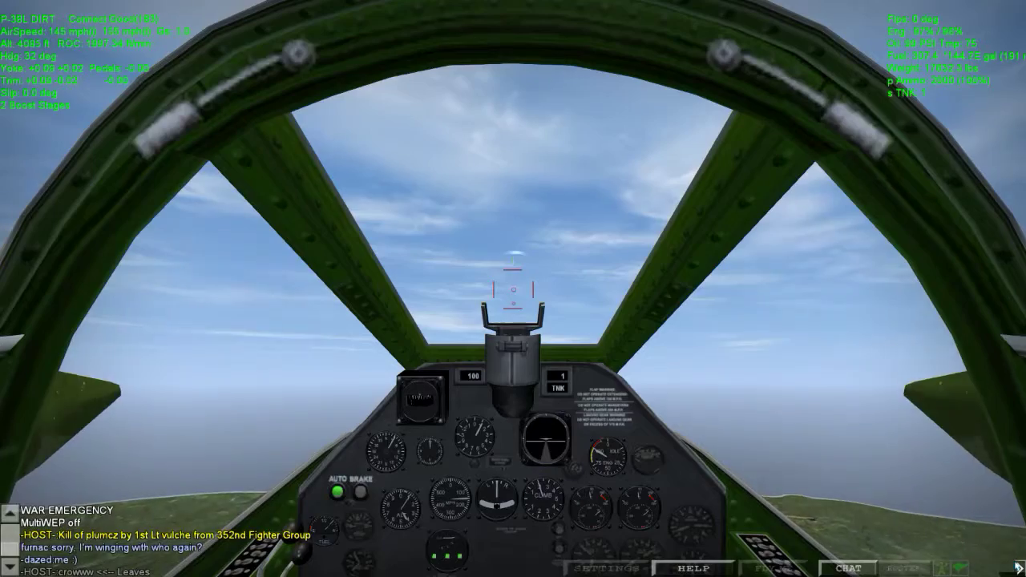
pyautogui.press('KP_1')
pyautogui.press('KP_8')
pyautogui.press('m')
pyautogui.press('Escape')
pyautogui.press('KP_3')
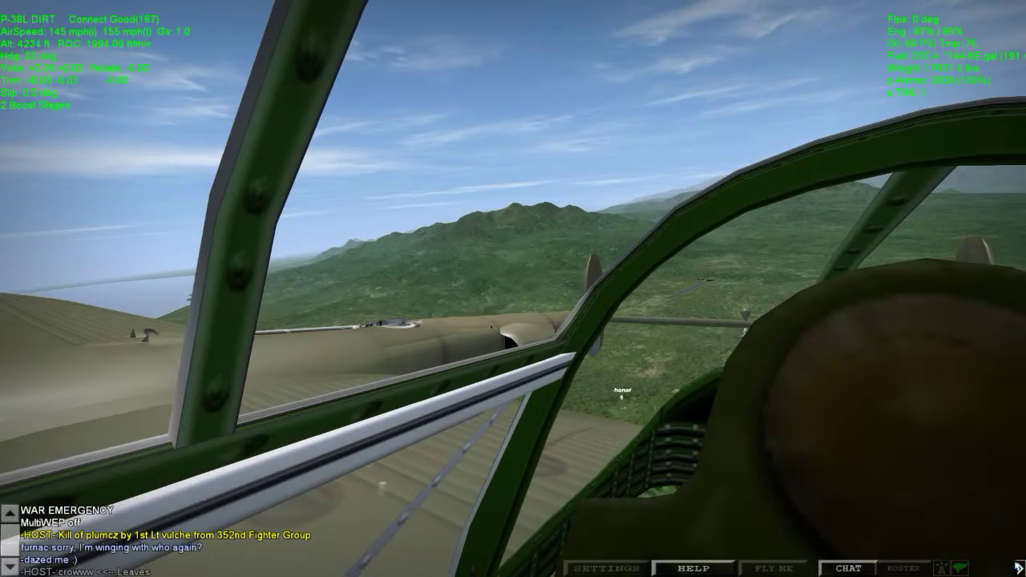
pyautogui.press('KP_8')
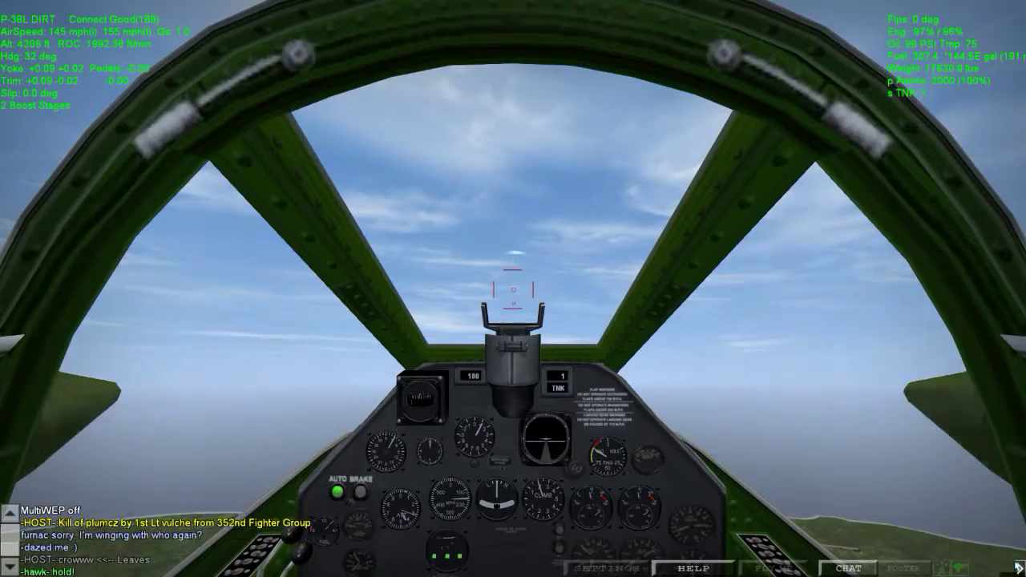
pyautogui.press('m')
pyautogui.press('m')
pyautogui.press('m')
pyautogui.press('m')
pyautogui.press('KP_1')
pyautogui.press('KP_4')
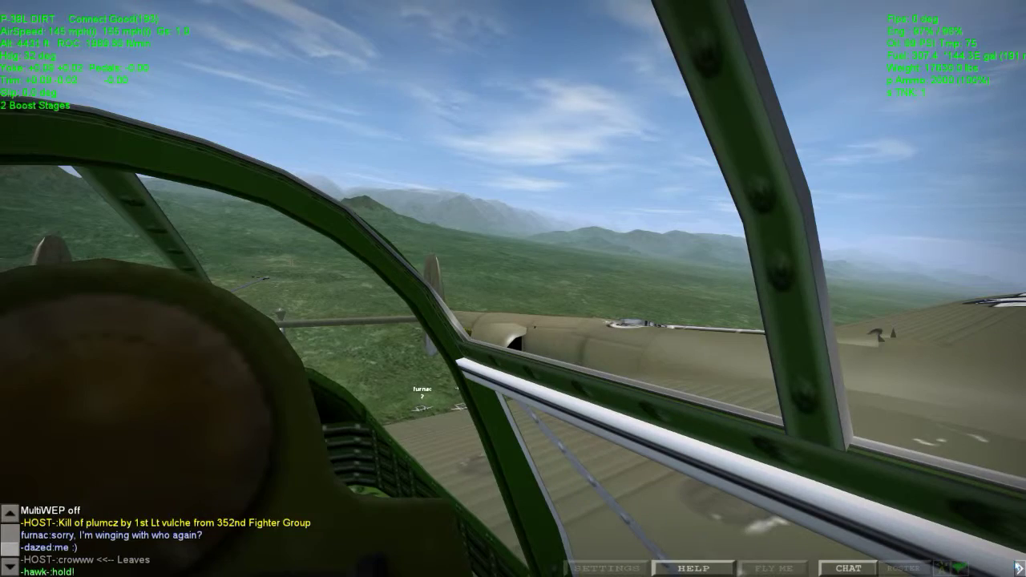
pyautogui.press('Tab')
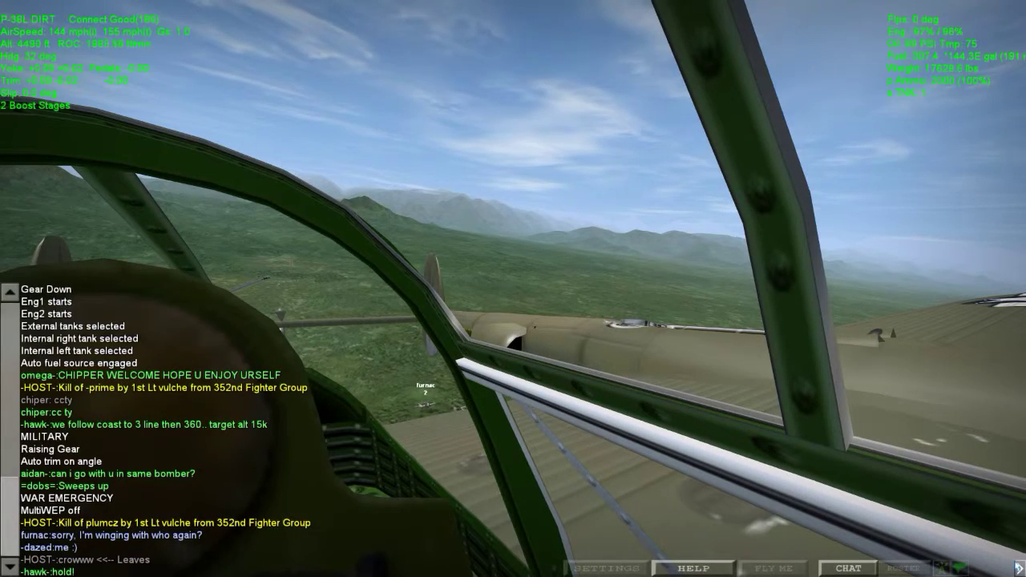
pyautogui.press('Tab')
pyautogui.press('KP_8')
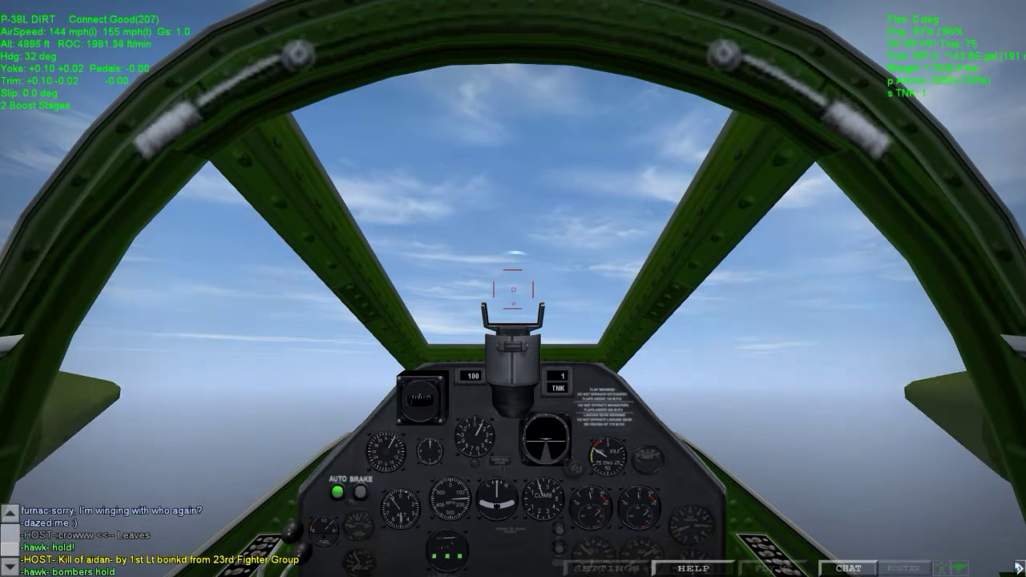
pyautogui.press('KP_1')
pyautogui.press('KP_2')
pyautogui.press('KP_3')
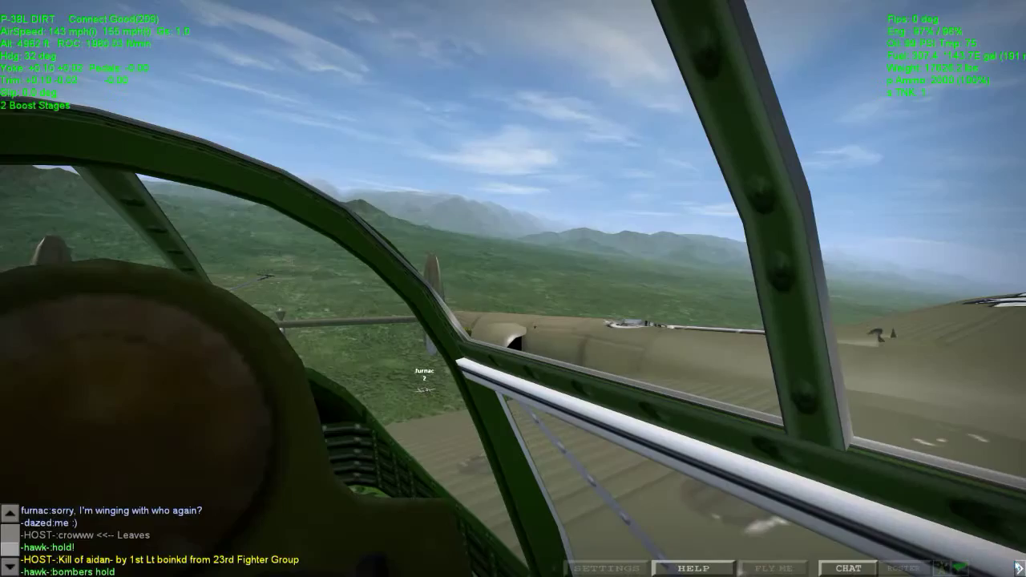
pyautogui.press('KP_5')
pyautogui.press('KP_8')
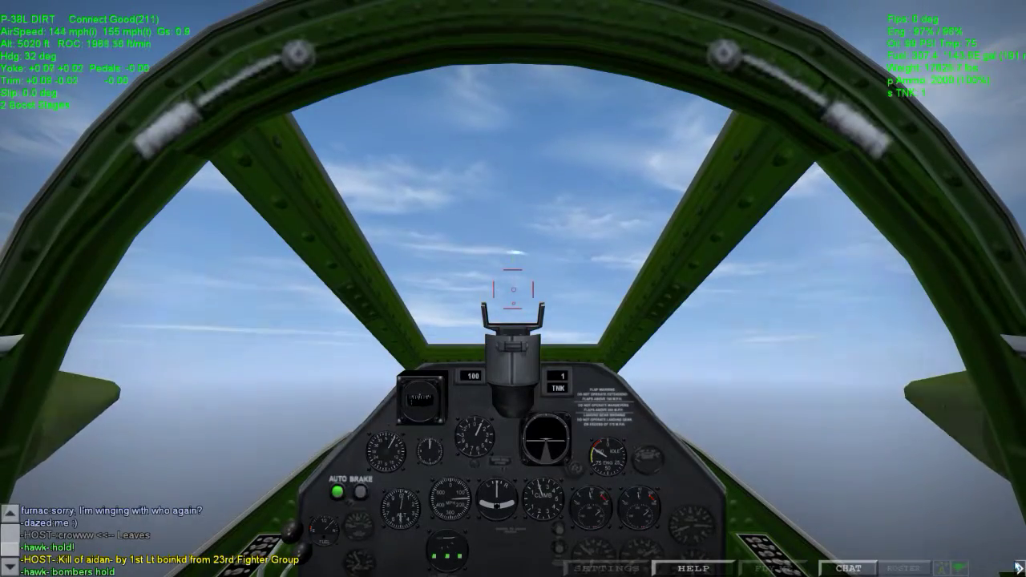
pyautogui.press('KP_4')
pyautogui.press('KP_8')
pyautogui.press('KP_6')
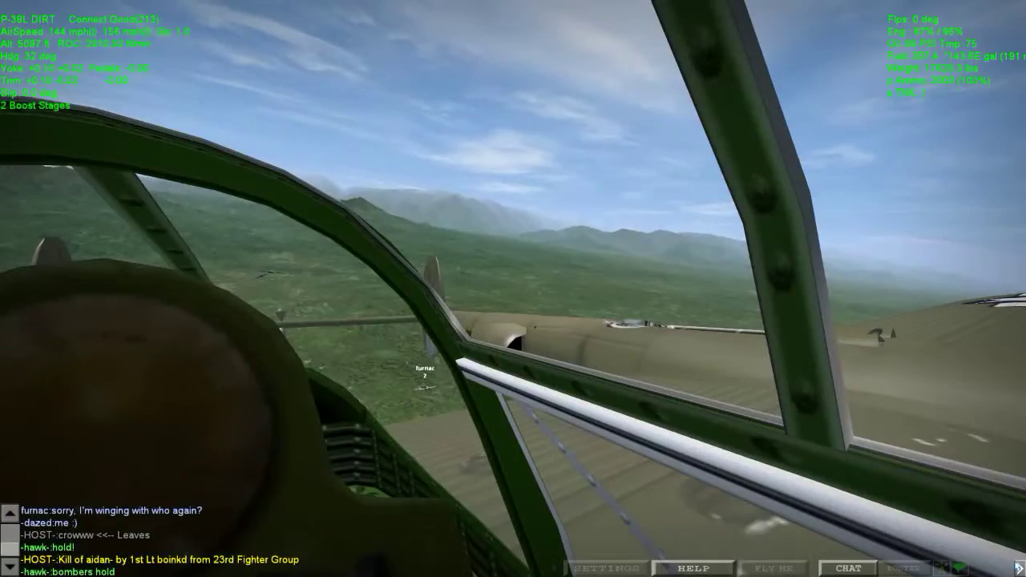
pyautogui.press('KP_4')
pyautogui.press('KP_5')
pyautogui.press('KP_4')
pyautogui.press('KP_2')
pyautogui.press('KP_4')
pyautogui.press('KP_6')
pyautogui.press('KP_8')
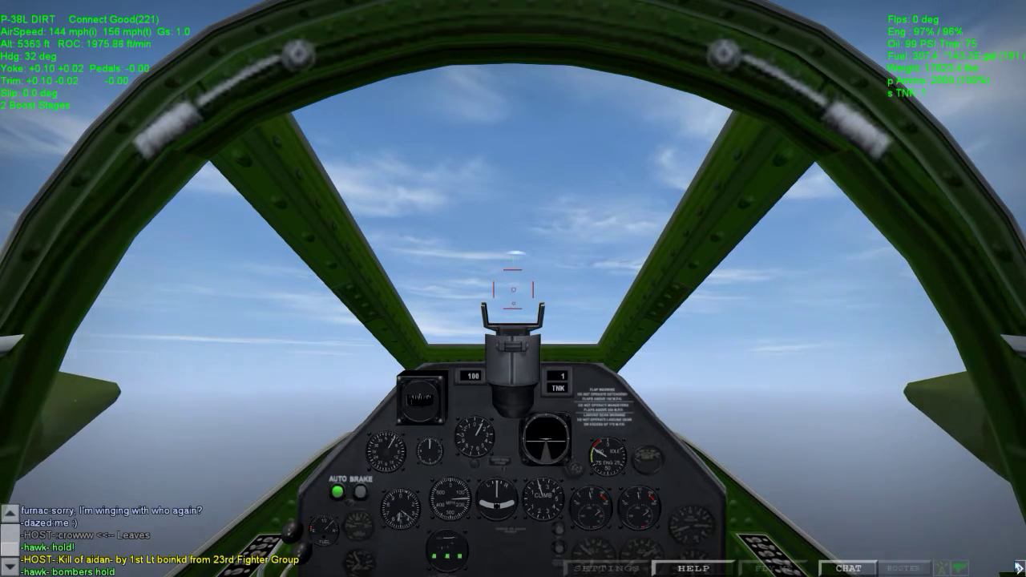
pyautogui.press('KP_1')
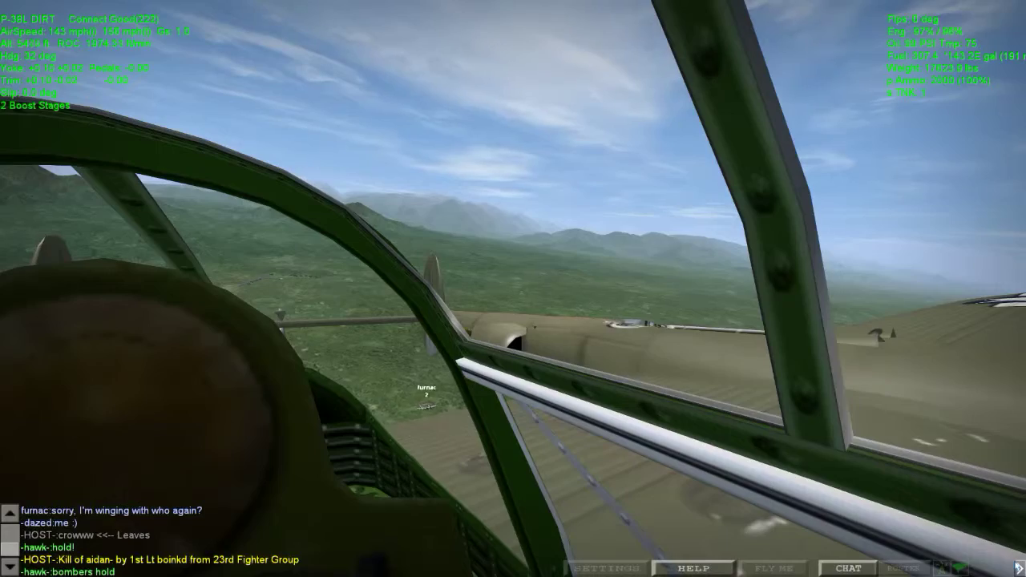
# Check the arena map, then look at the right coastline and the nearby P-38
pyautogui.press('KP_8')
pyautogui.press('Escape')
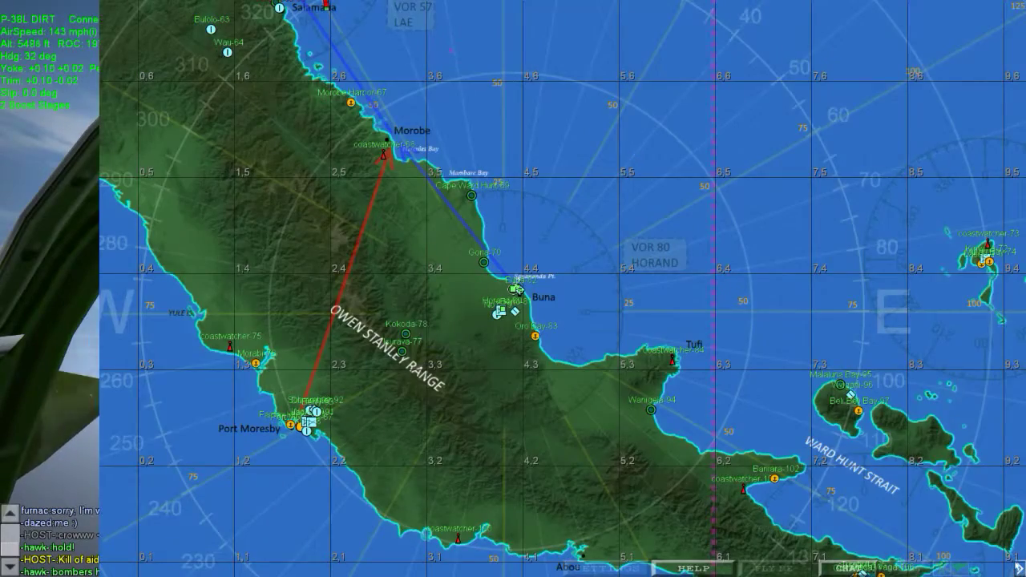
pyautogui.scroll(2, 513, 289)
pyautogui.scroll(2, 513, 288)
pyautogui.press('Escape')
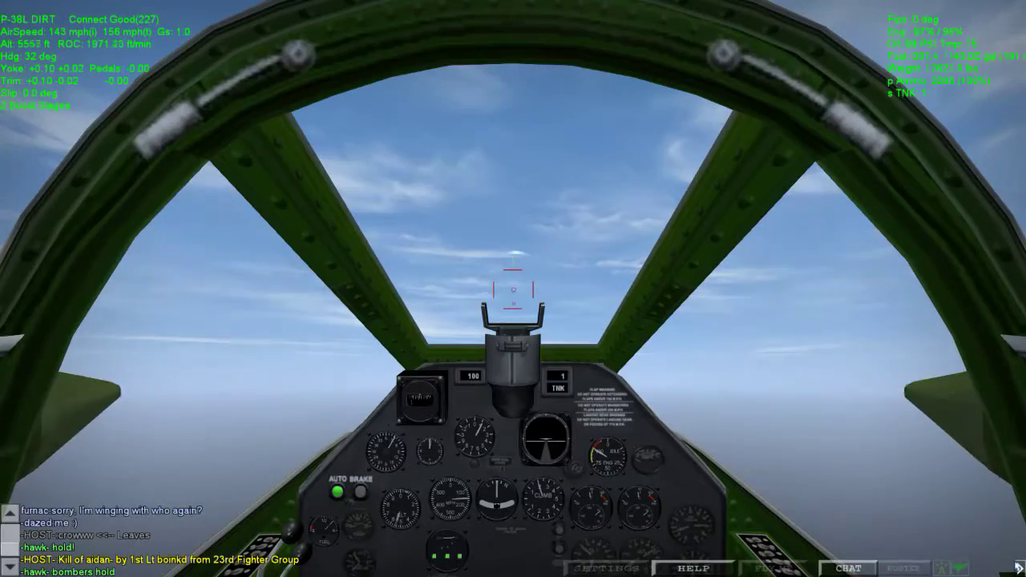
pyautogui.press('KP_6')
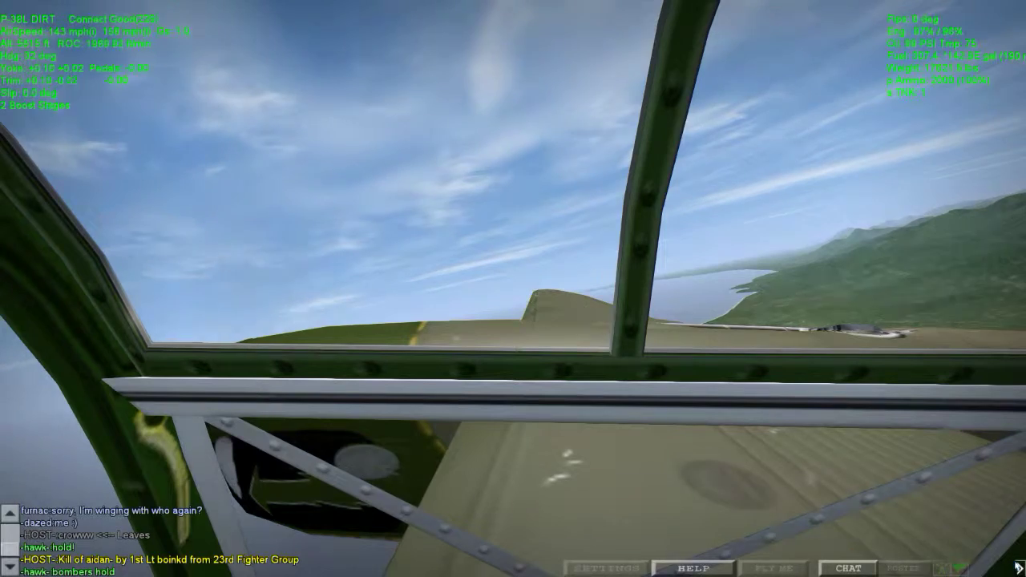
pyautogui.press('KP_7')
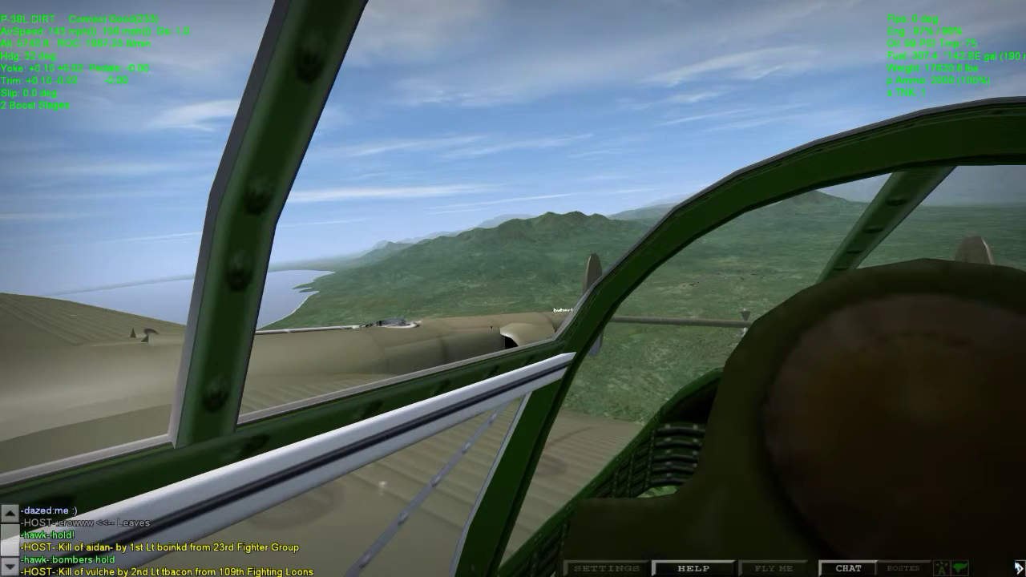
pyautogui.press('KP_8')
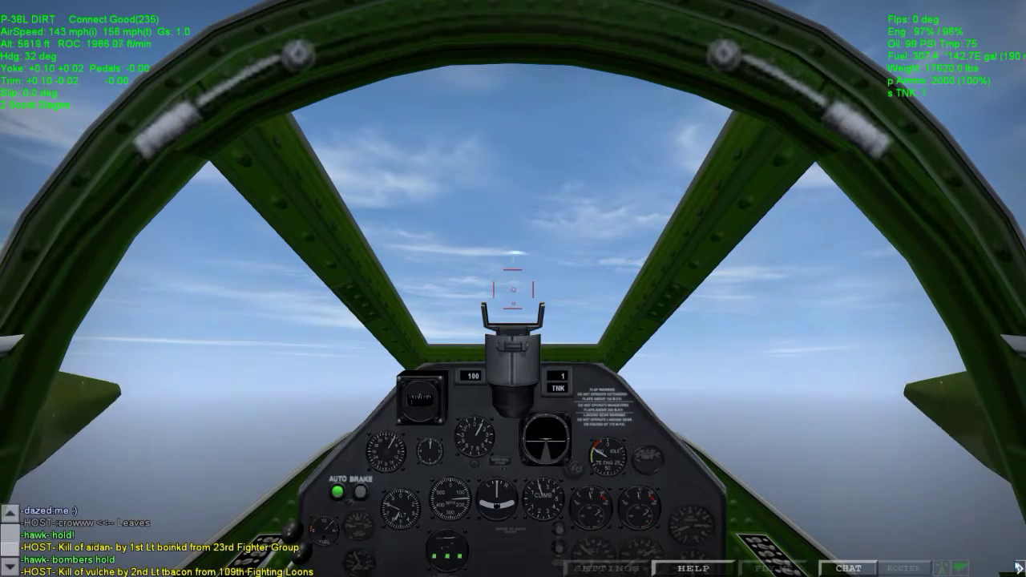
# Recheck the arena map, scan both rear quarters, and open the chat entry line
pyautogui.press('KP_1')
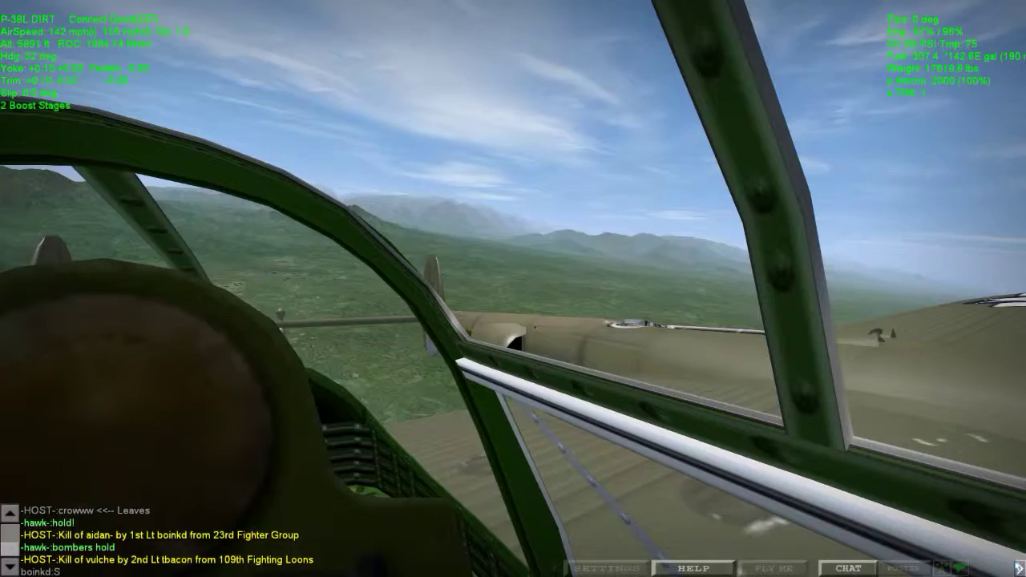
pyautogui.press('KP_8')
pyautogui.press('F1')
pyautogui.scroll(-1, 513, 288)
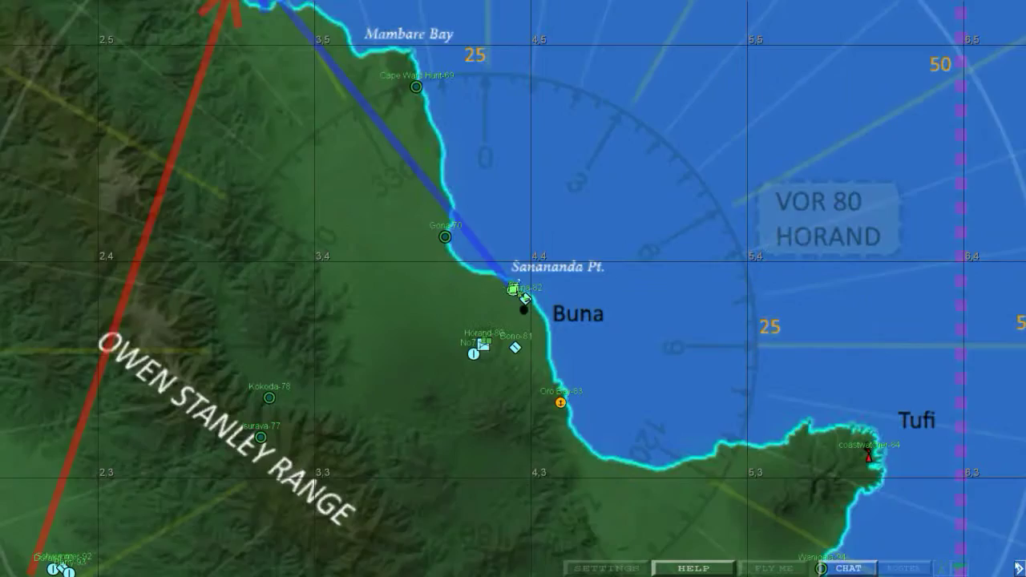
pyautogui.scroll(-1, 513, 288)
pyautogui.scroll(-1, 512, 289)
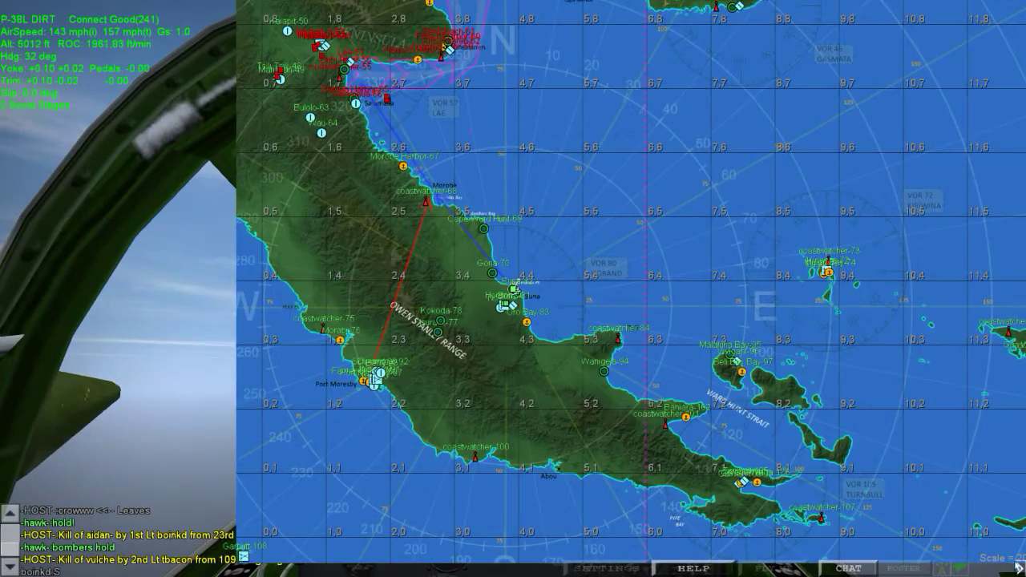
pyautogui.press('F1')
pyautogui.press('KP_1')
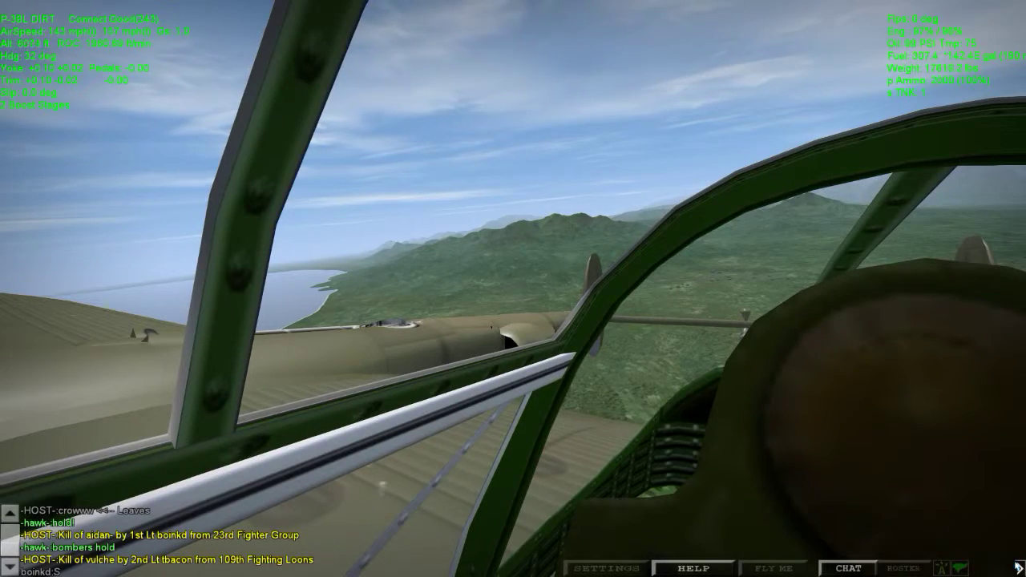
pyautogui.press('KP_3')
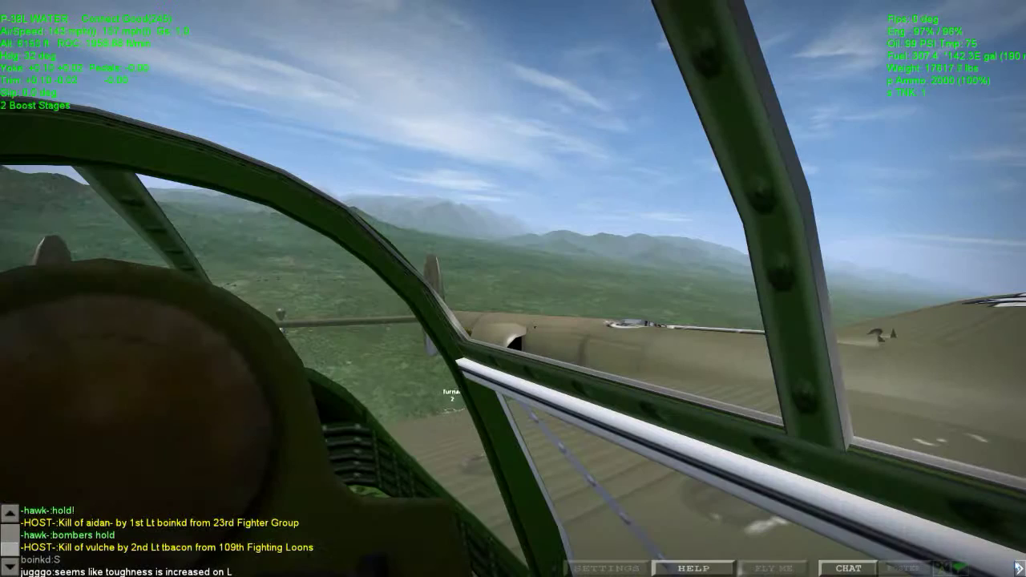
pyautogui.press('KP_8')
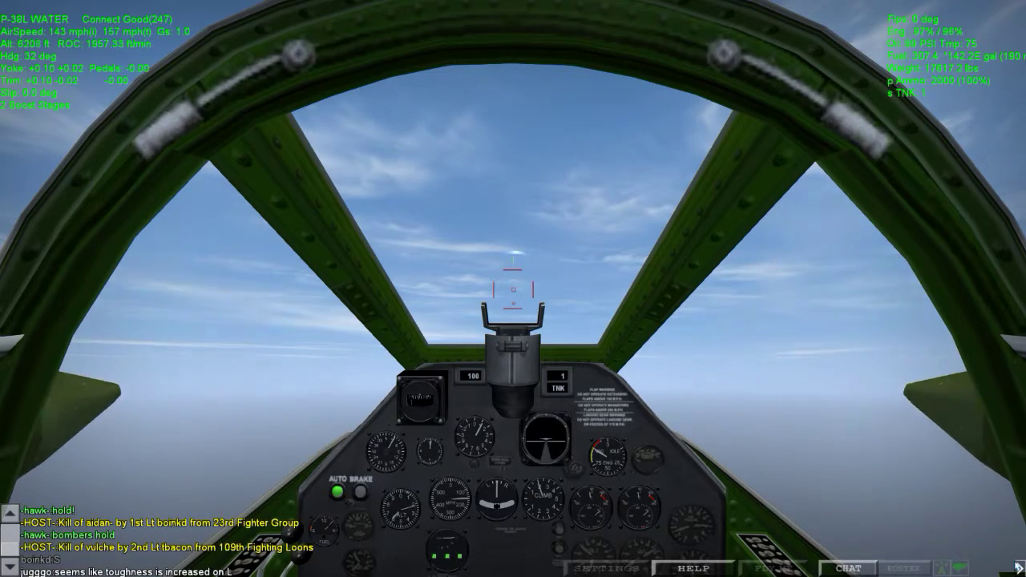
pyautogui.press('/')
pyautogui.write("lol...I don't think anything is changed....")
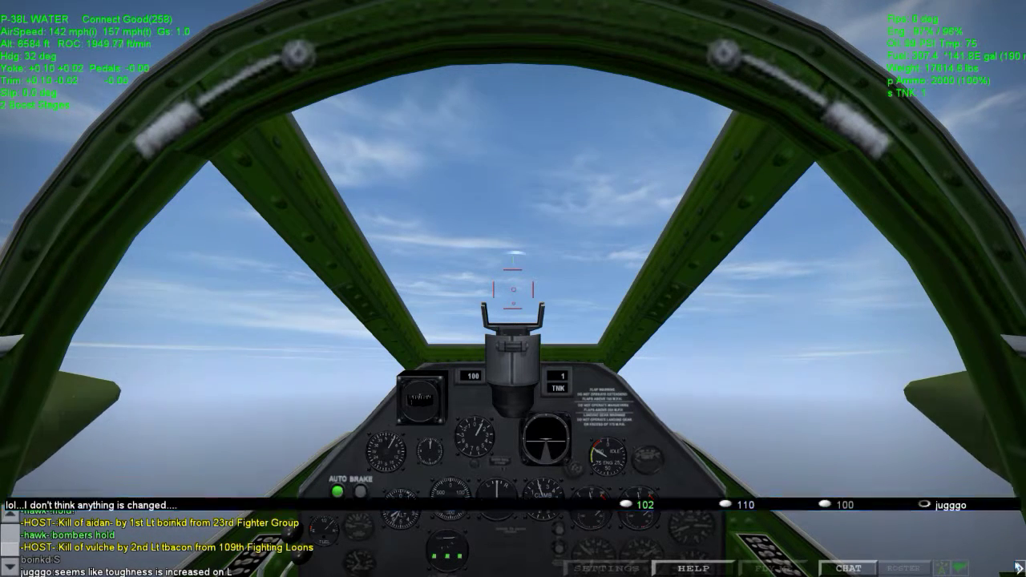
# Send two chat messages, including the 'make allied planes uber' reply, then open the map
pyautogui.press('Return')
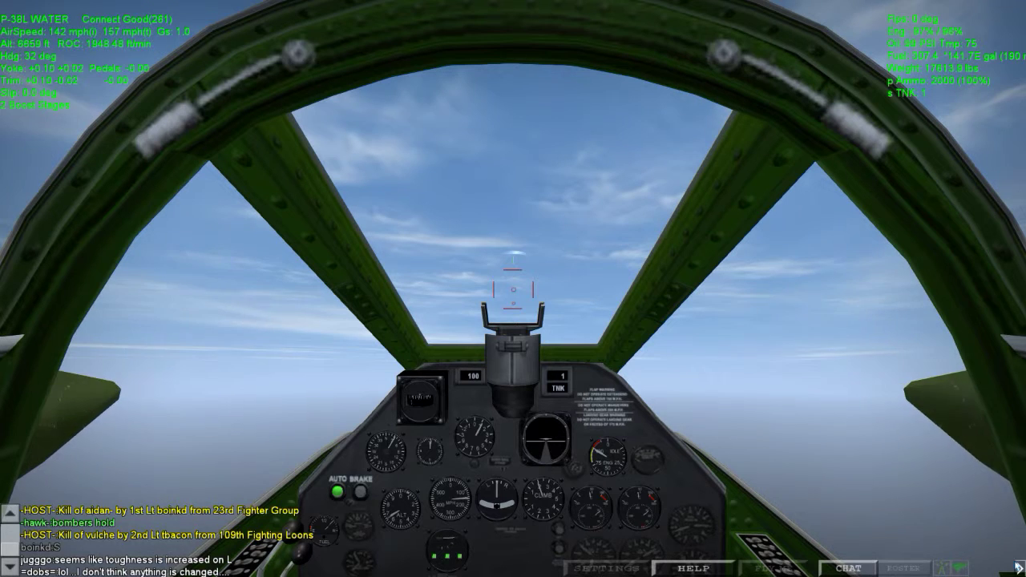
pyautogui.press('Return')
pyautogui.write('but')
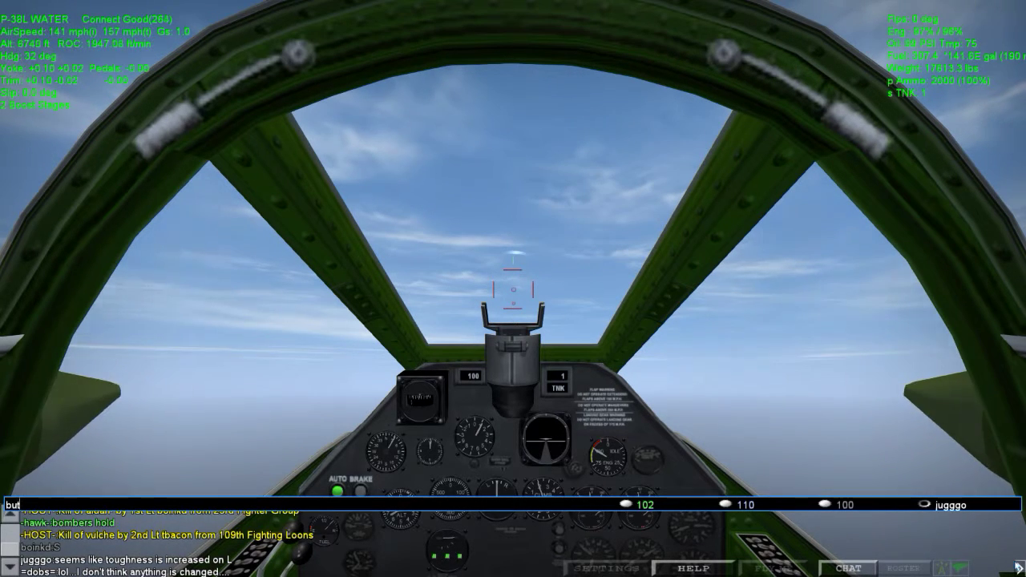
pyautogui.write('who knows if they did somethi')
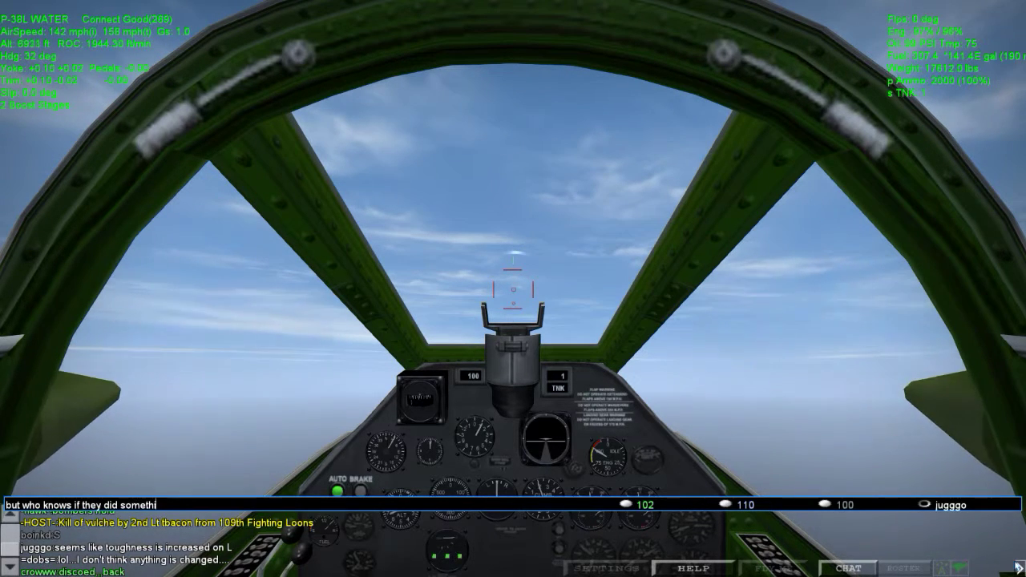
pyautogui.write('ng to make allied uber')
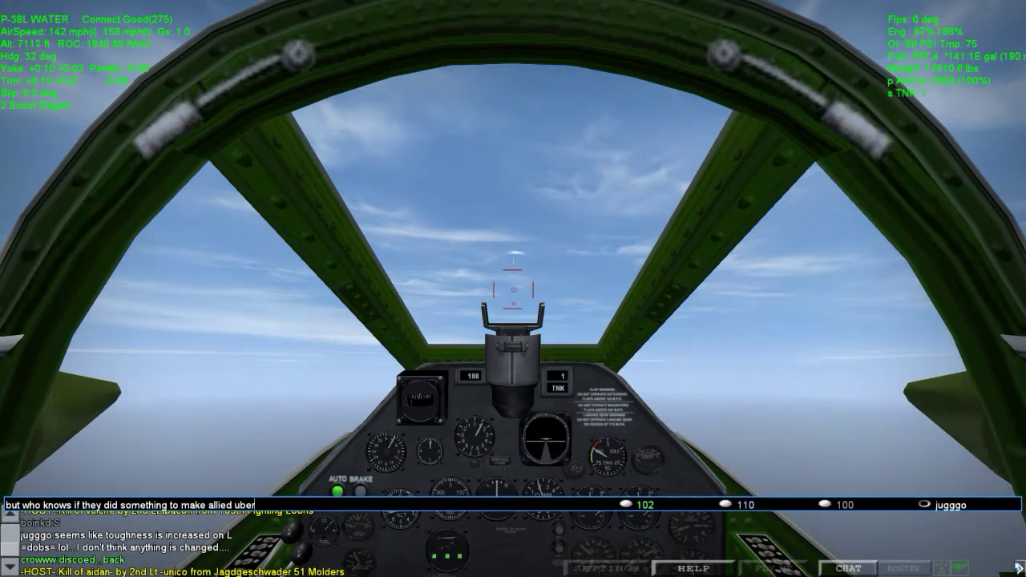
pyautogui.press('Return')
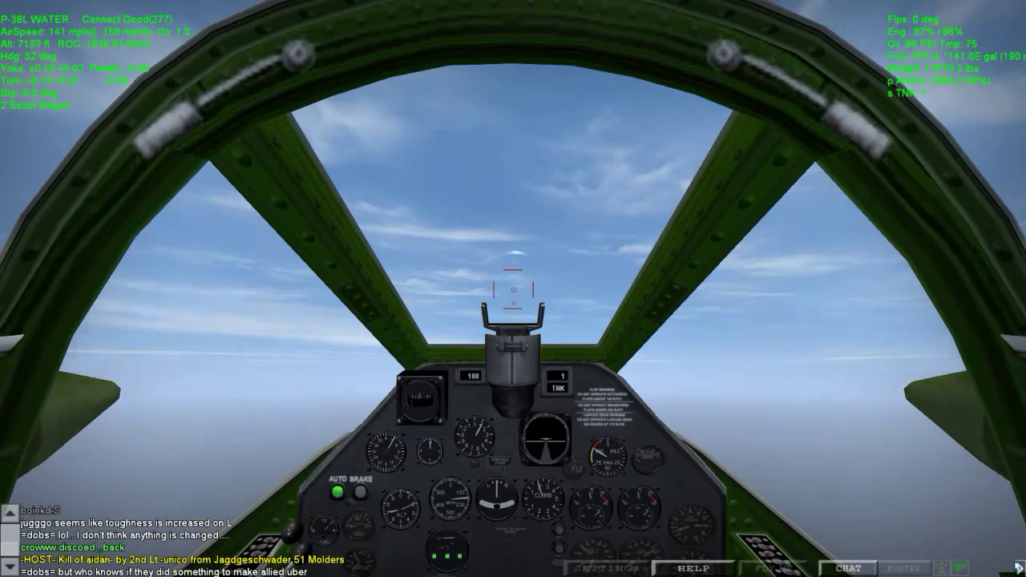
pyautogui.press('Escape')
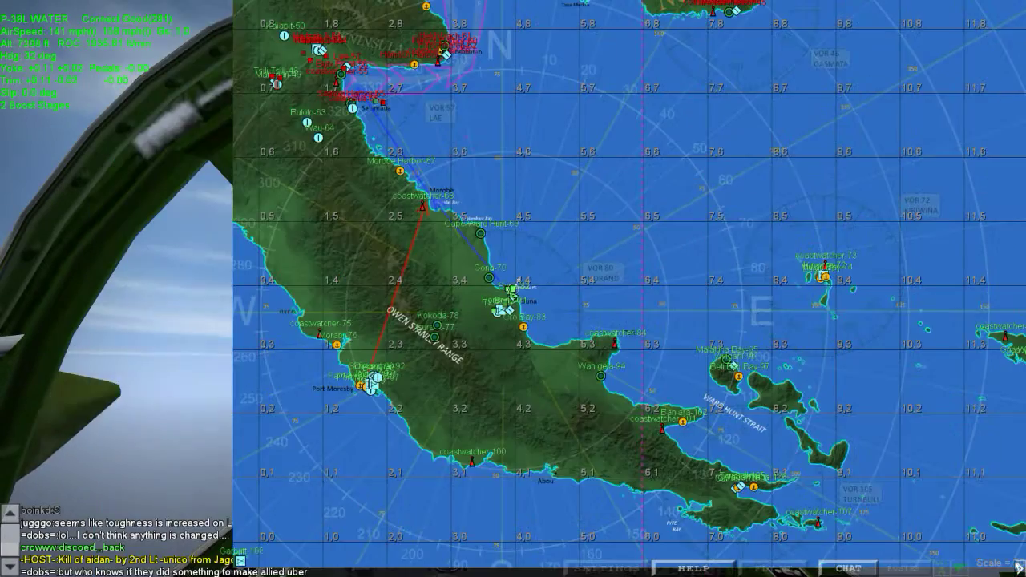
pyautogui.scroll(1, 1017, 565)
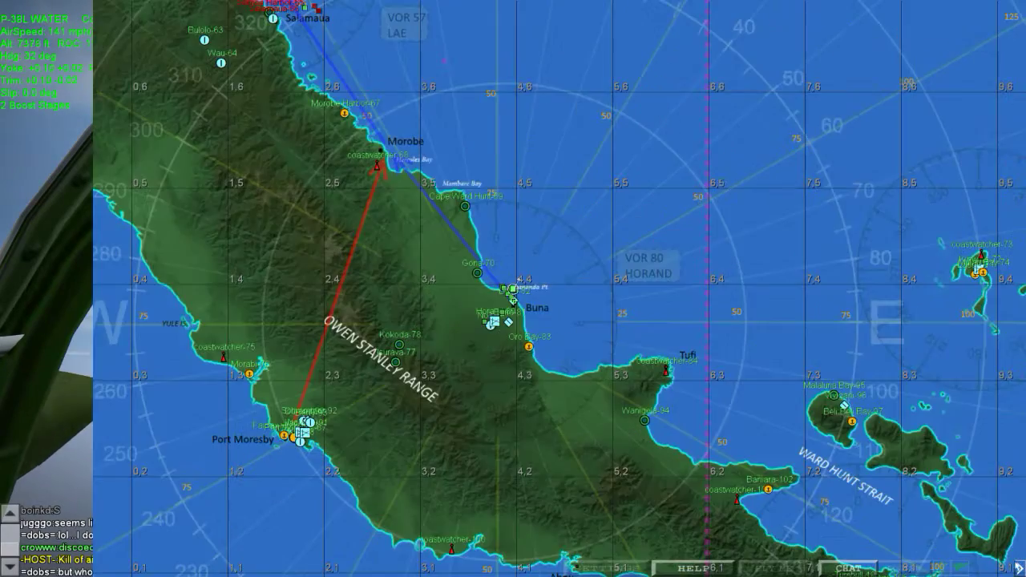
pyautogui.scroll(-1, 1017, 566)
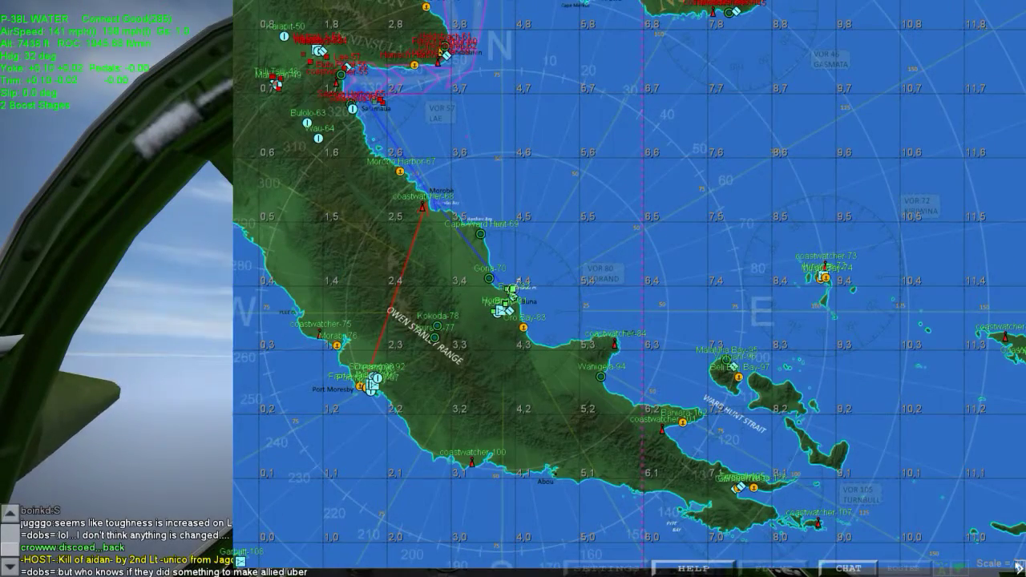
# Close the navigation map, glance right-rear, and briefly recheck the map
pyautogui.press('m')
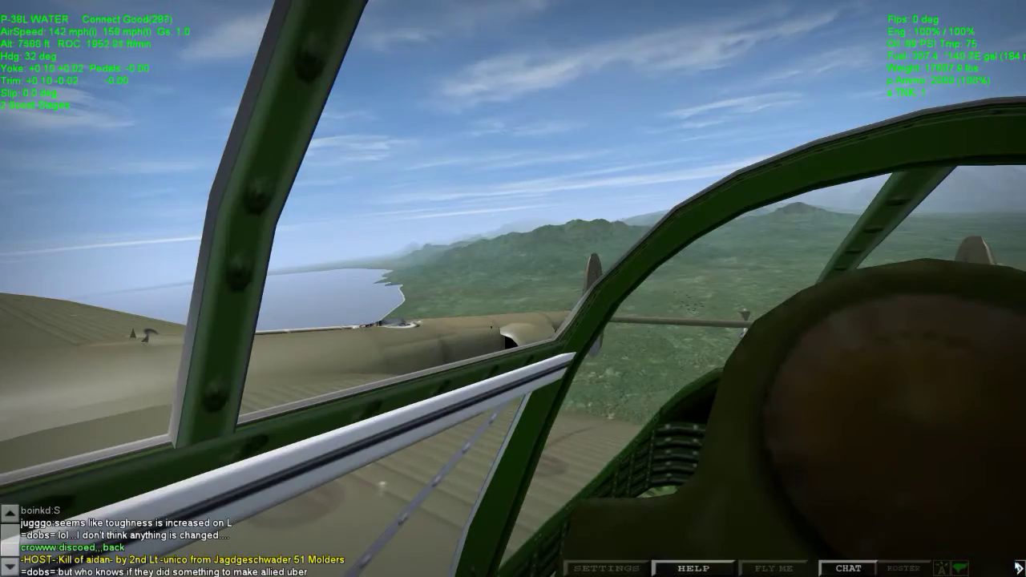
pyautogui.press('KP_8')
pyautogui.press('KP_3')
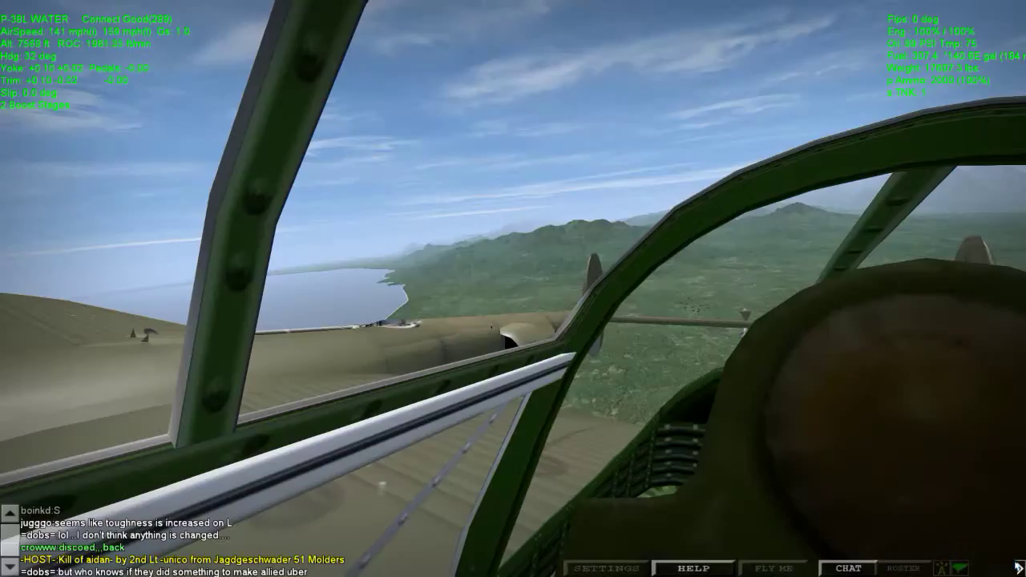
pyautogui.press('m')
pyautogui.press('m')
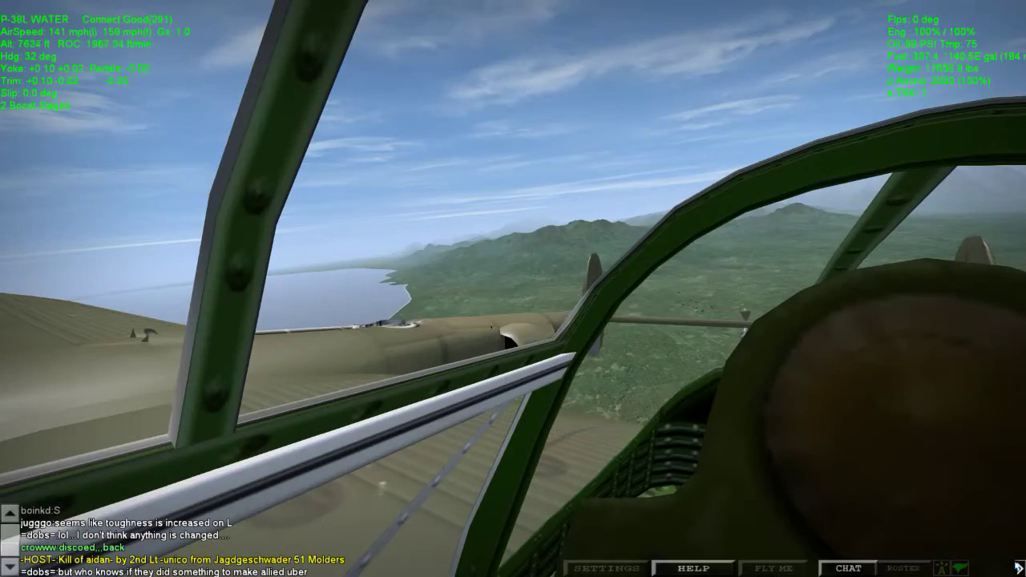
pyautogui.press('KP_8')
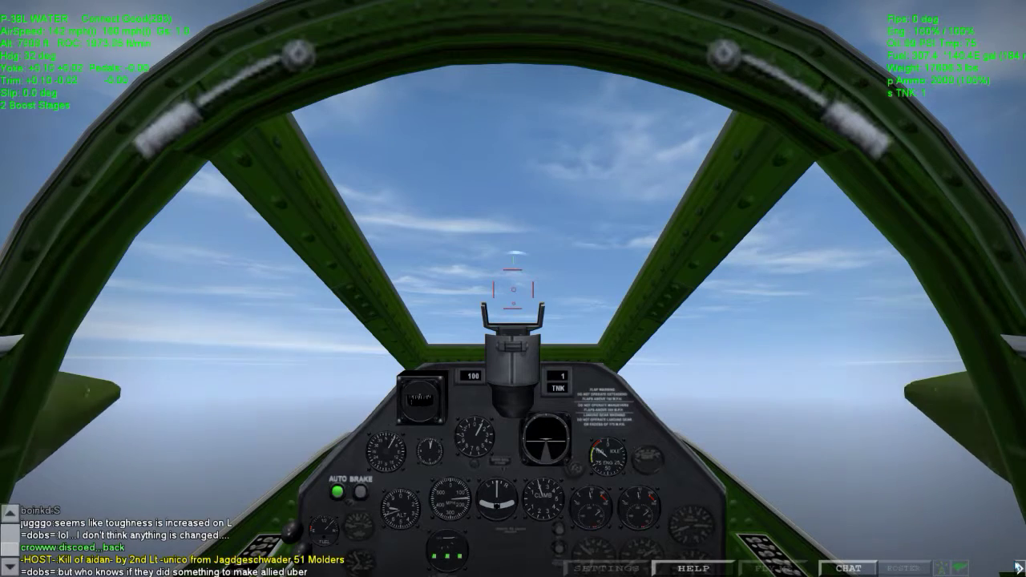
# Check behind past both tail booms, returning to the forward view between looks
pyautogui.press('KP_3')
pyautogui.press('KP_1')
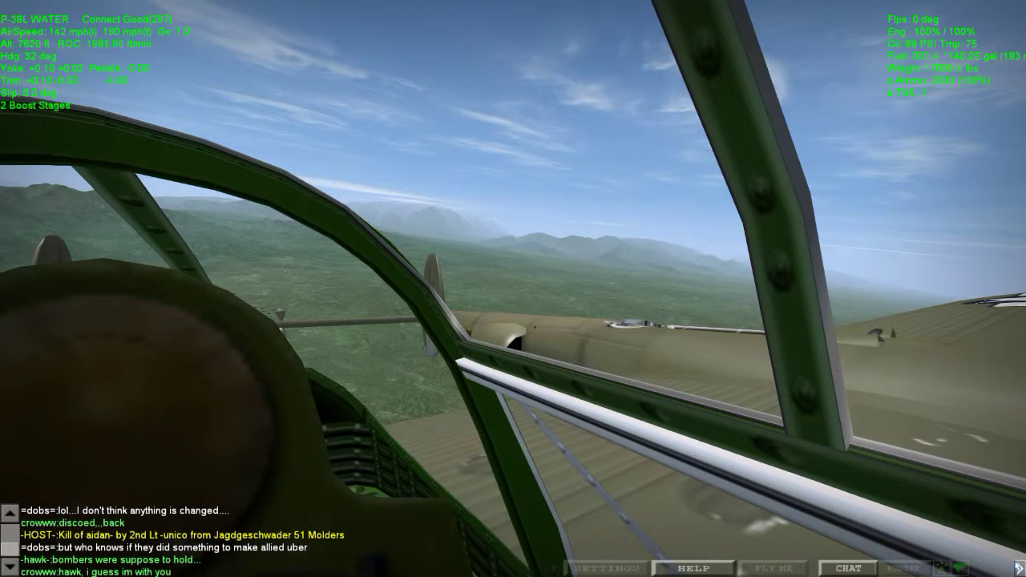
pyautogui.press('KP_1')
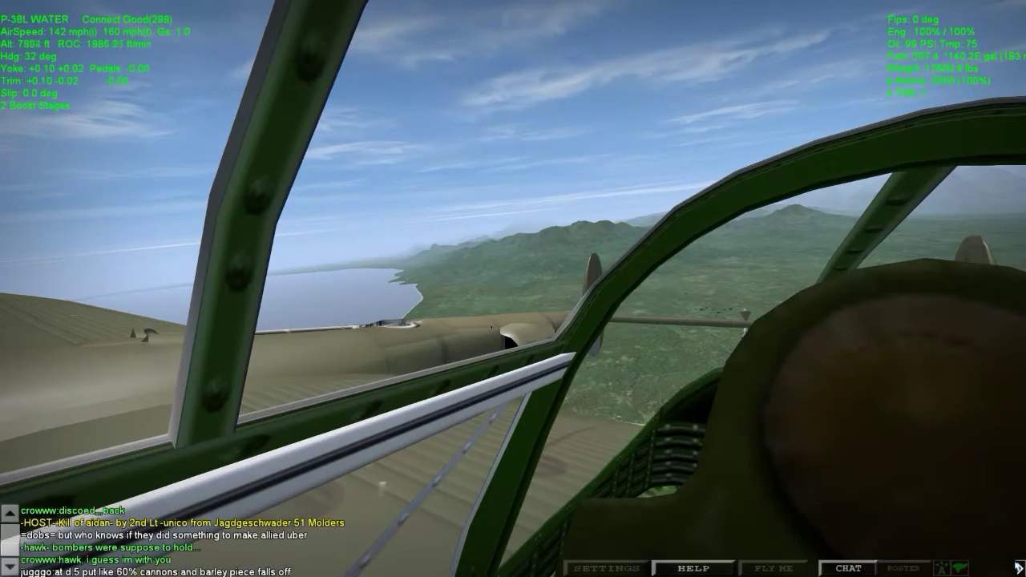
pyautogui.press('KP_8')
pyautogui.press('KP_1')
pyautogui.press('KP_8')
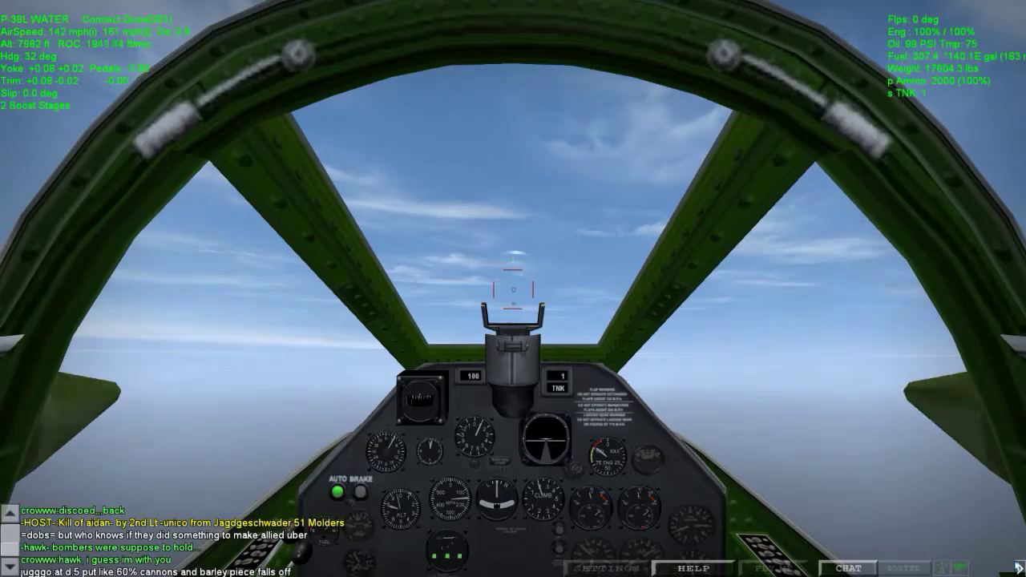
pyautogui.press('KP_1')
pyautogui.press('KP_8')
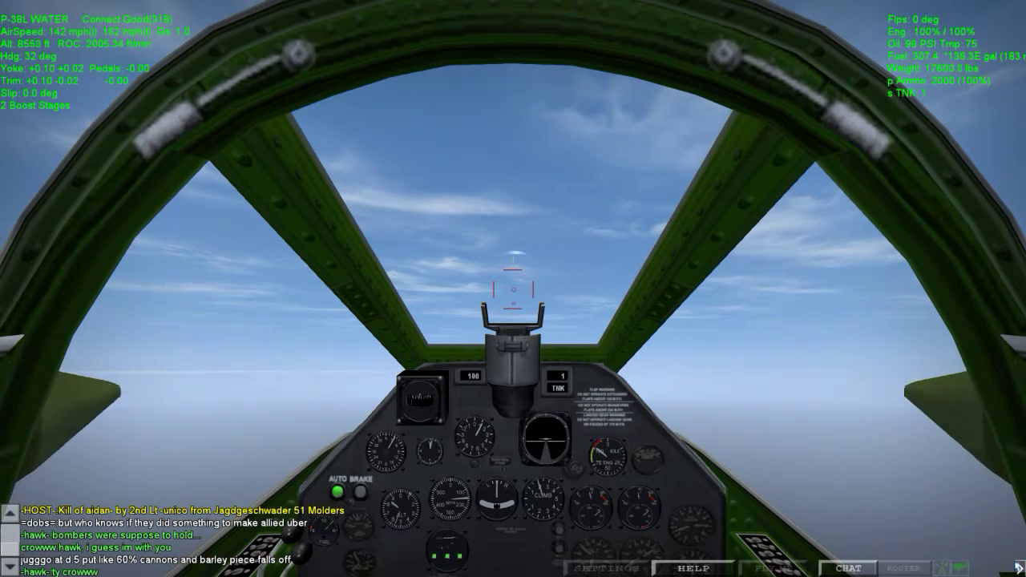
# Alternate quick navigation-map checks with glances at the wings and coastline
pyautogui.press('Escape')
pyautogui.press('Escape')
pyautogui.press('Escape')
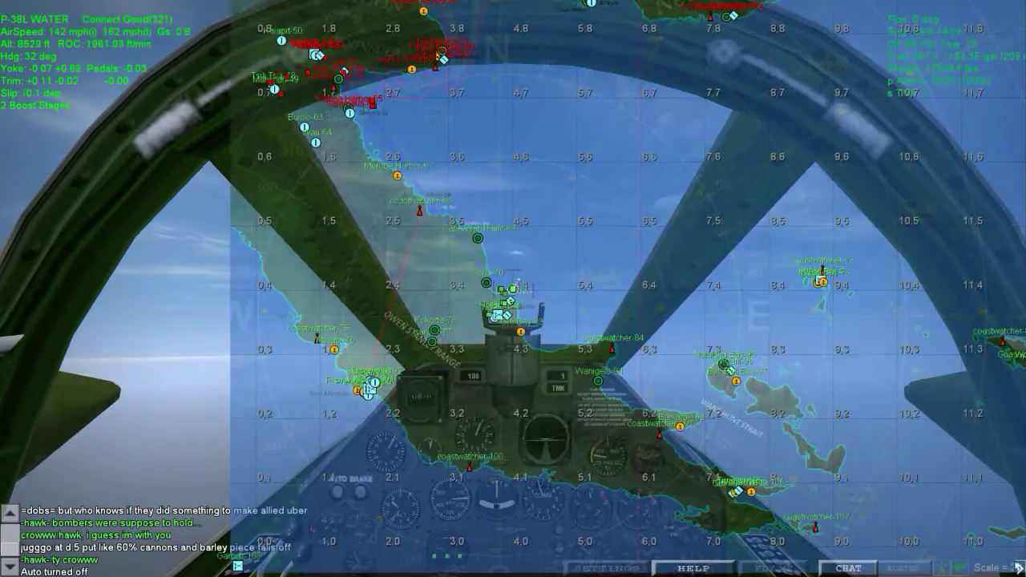
pyautogui.press('Escape')
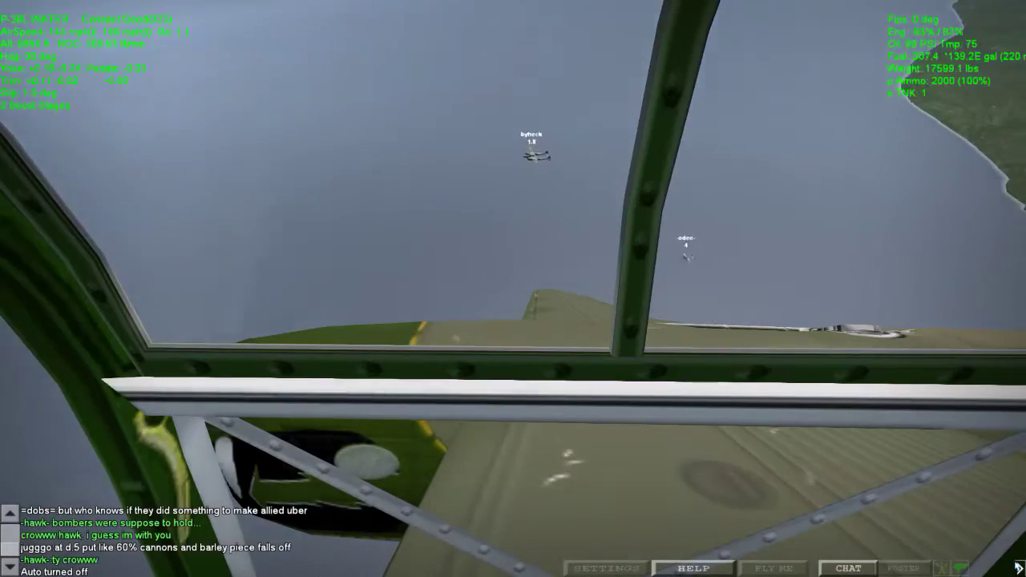
pyautogui.press('KP_4')
pyautogui.press('KP_8')
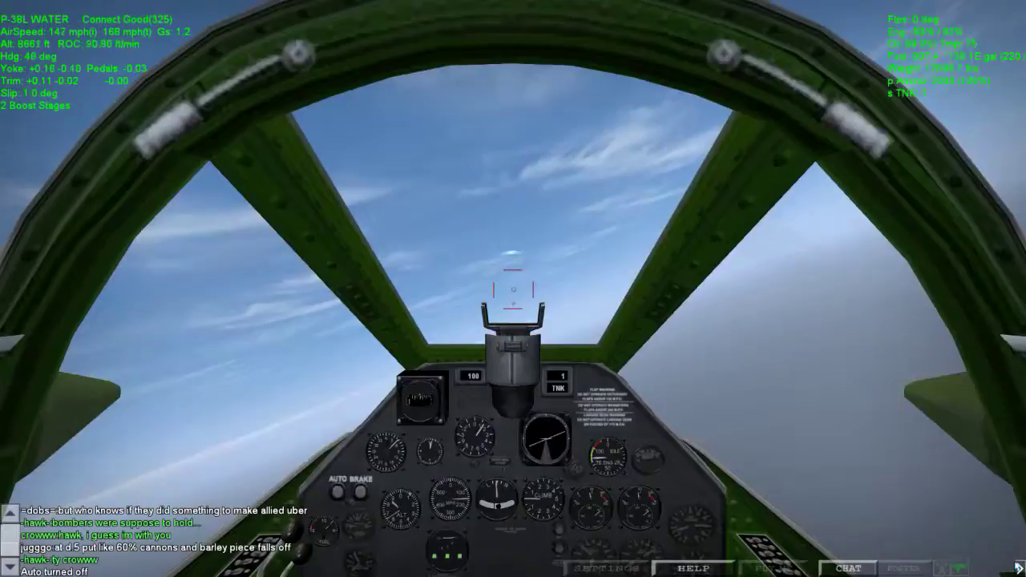
pyautogui.press('Escape')
pyautogui.press('Escape')
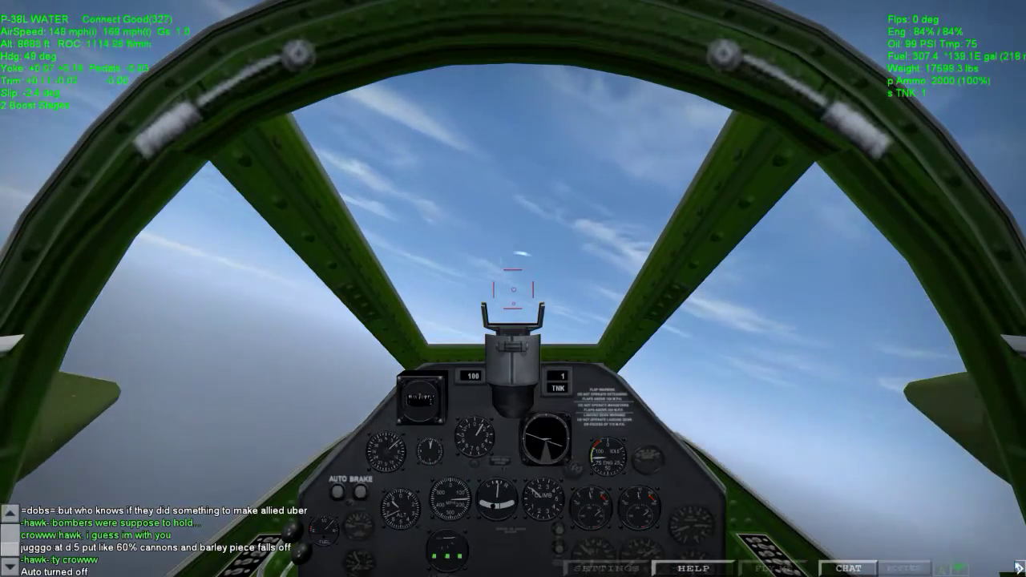
pyautogui.press('KP_6')
pyautogui.press('KP_4')
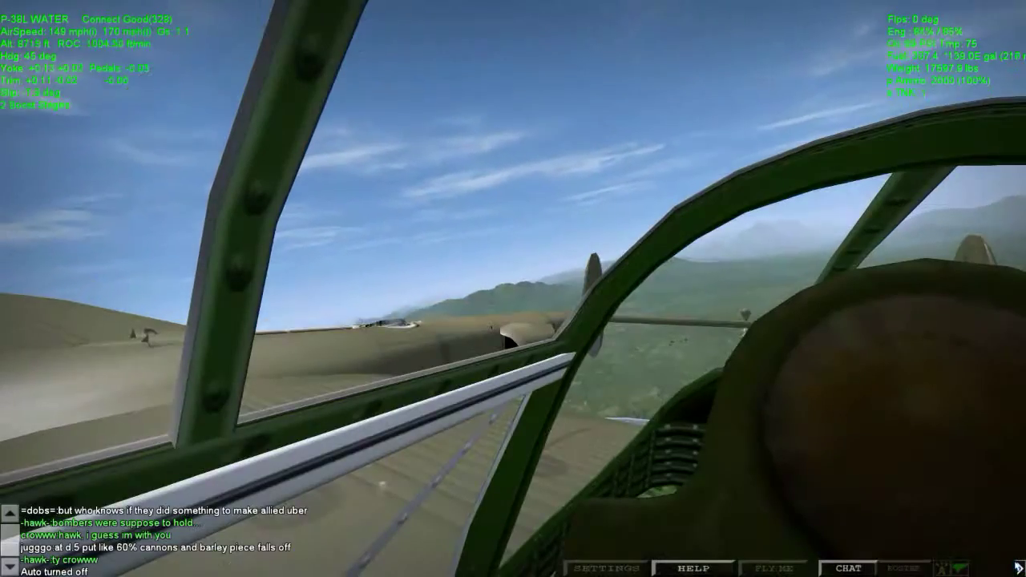
pyautogui.press('Escape')
pyautogui.press('Escape')
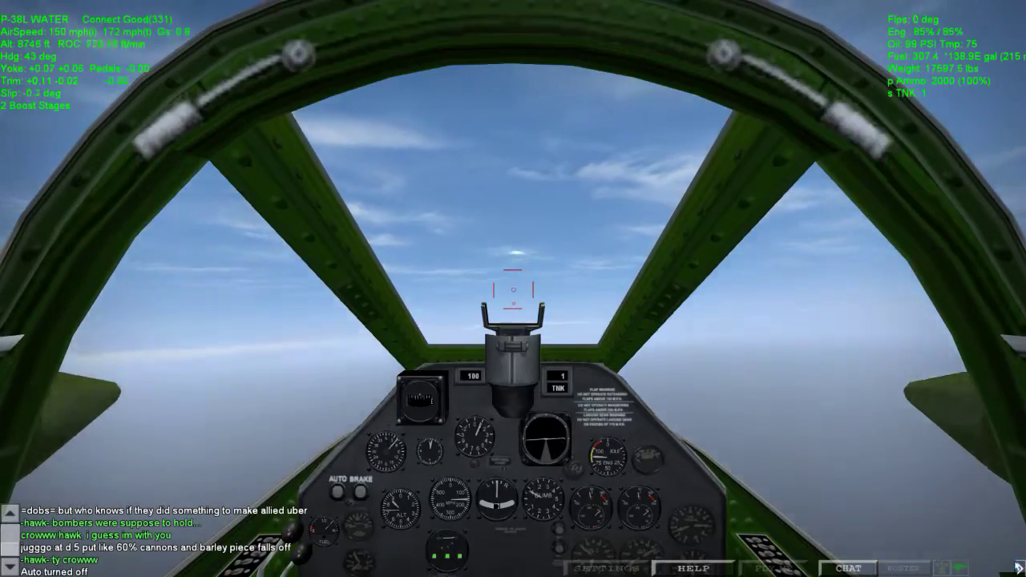
pyautogui.press('KP_6')
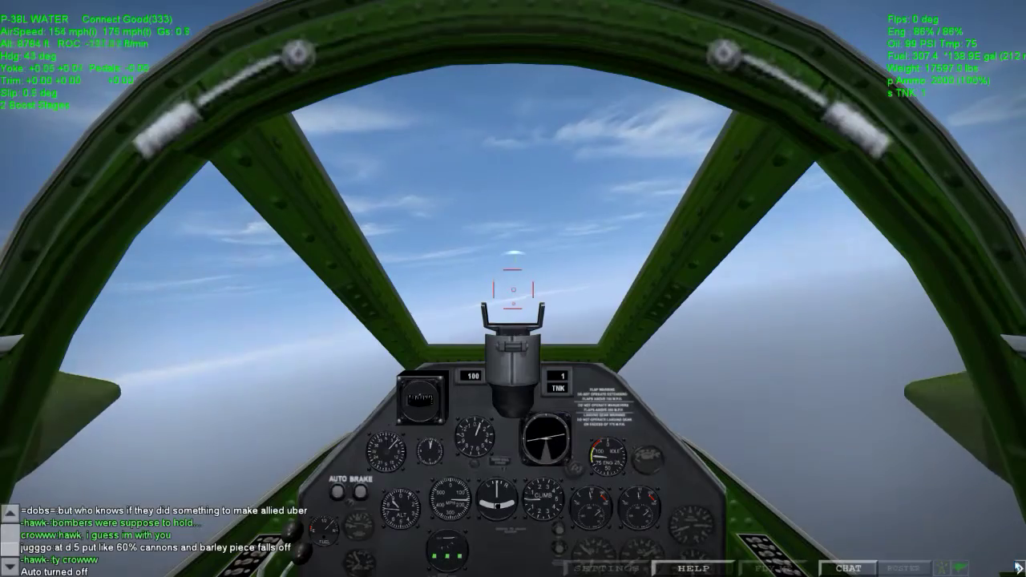
pyautogui.press('KP_4')
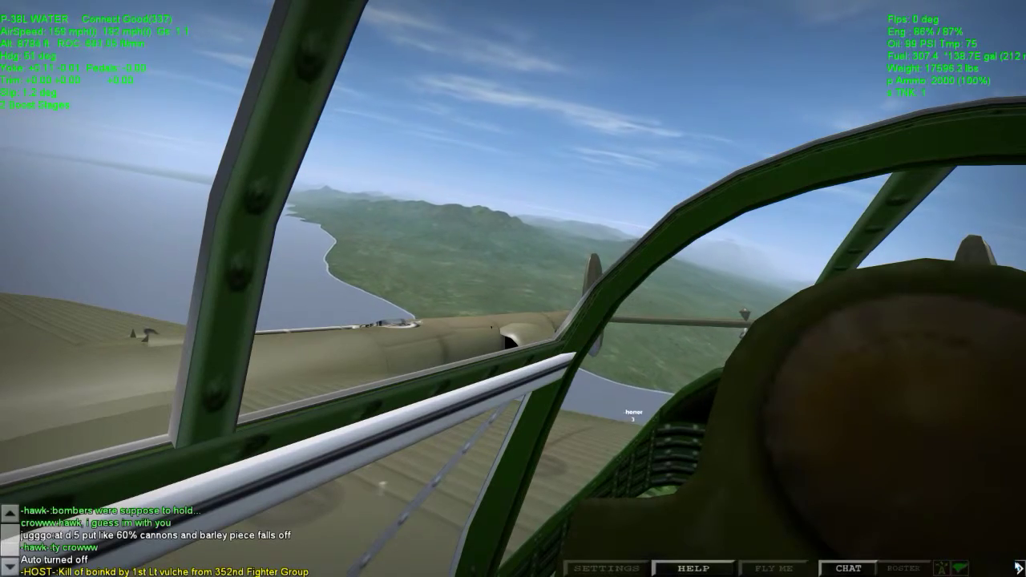
pyautogui.press('KP_8')
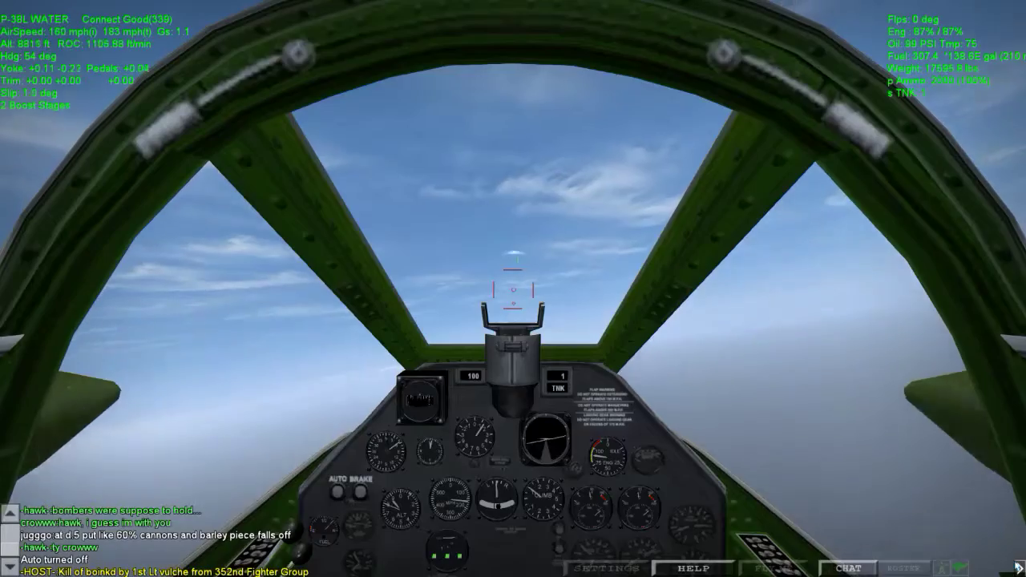
# Close the map and repeatedly check behind and to the left, ending facing forward
pyautogui.press('Escape')
pyautogui.press('Escape')
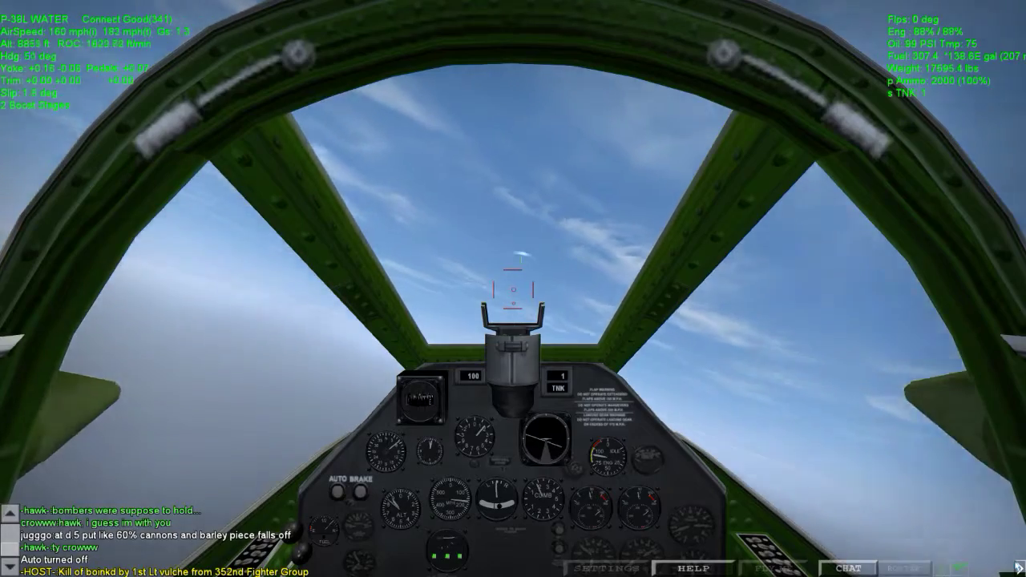
pyautogui.press('KP_6')
pyautogui.press('KP_2')
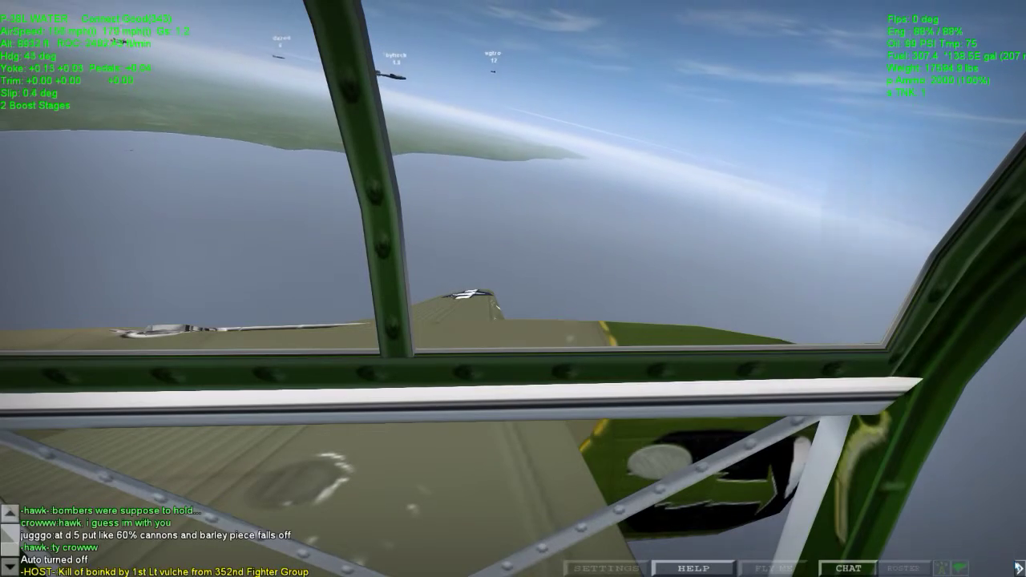
pyautogui.press('KP_8')
pyautogui.press('KP_2')
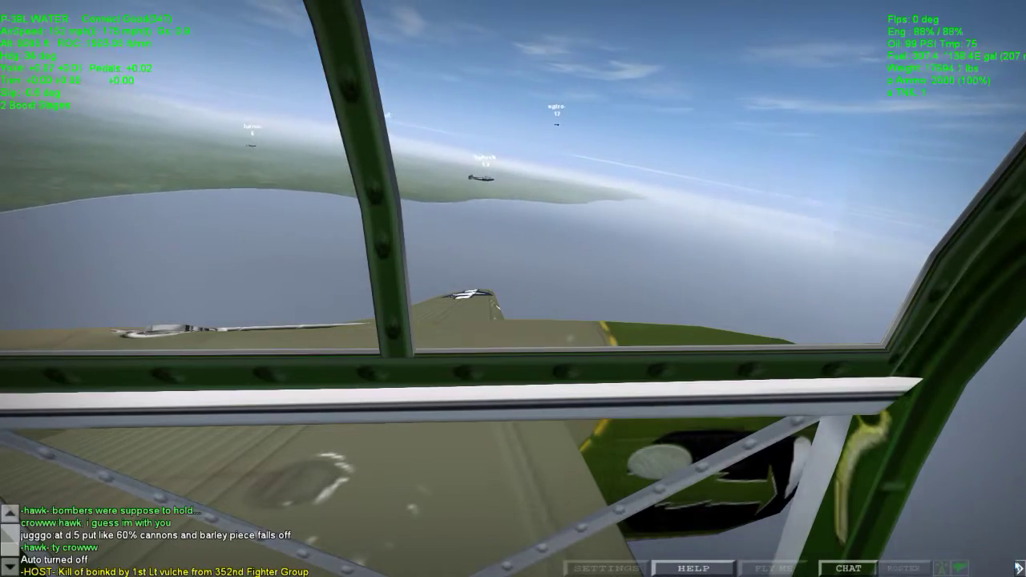
pyautogui.press('KP_4')
pyautogui.press('KP_8')
pyautogui.press('KP_2')
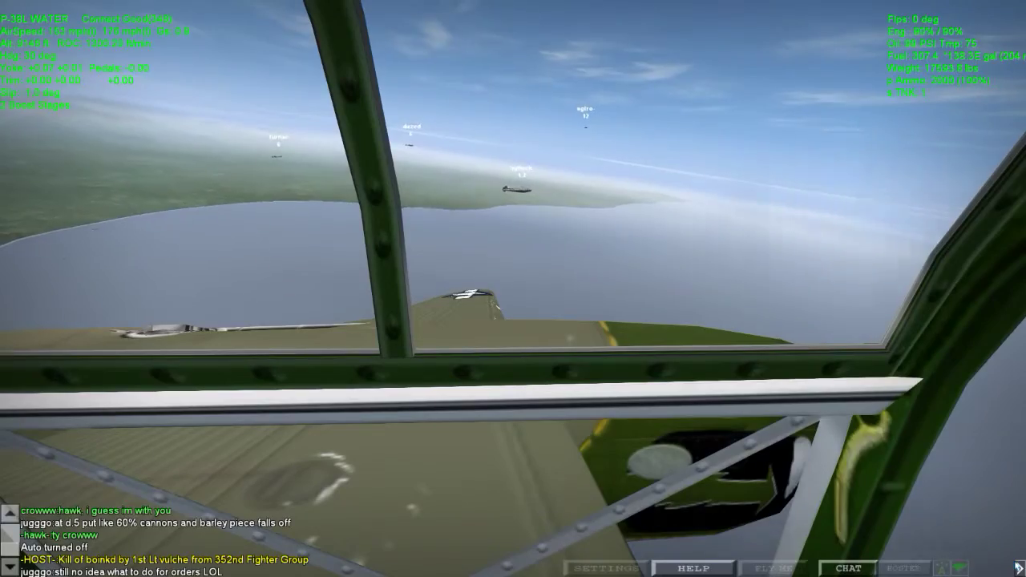
pyautogui.press('KP_4')
pyautogui.press('KP_8')
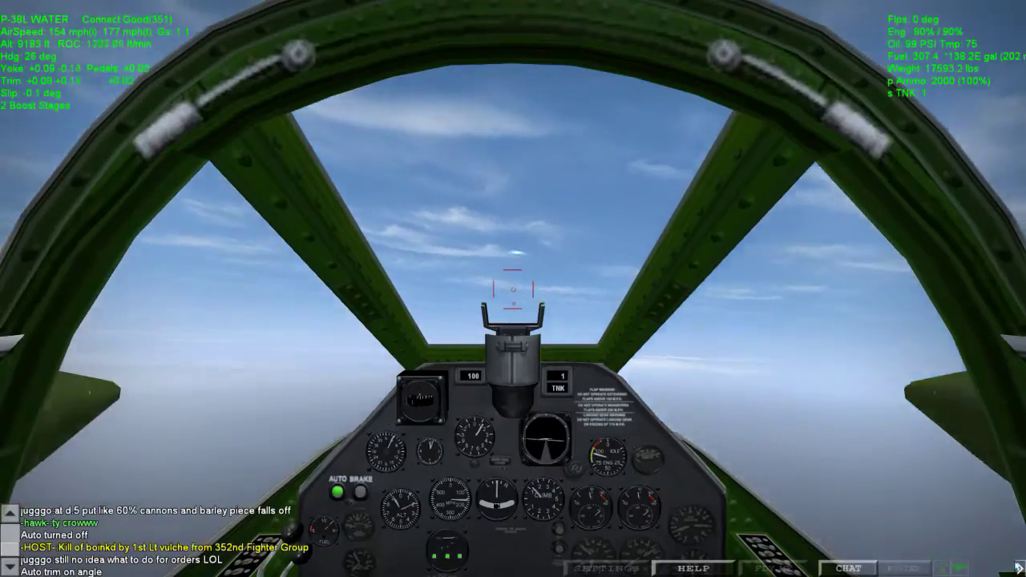
pyautogui.press('KP_4')
pyautogui.press('KP_8')
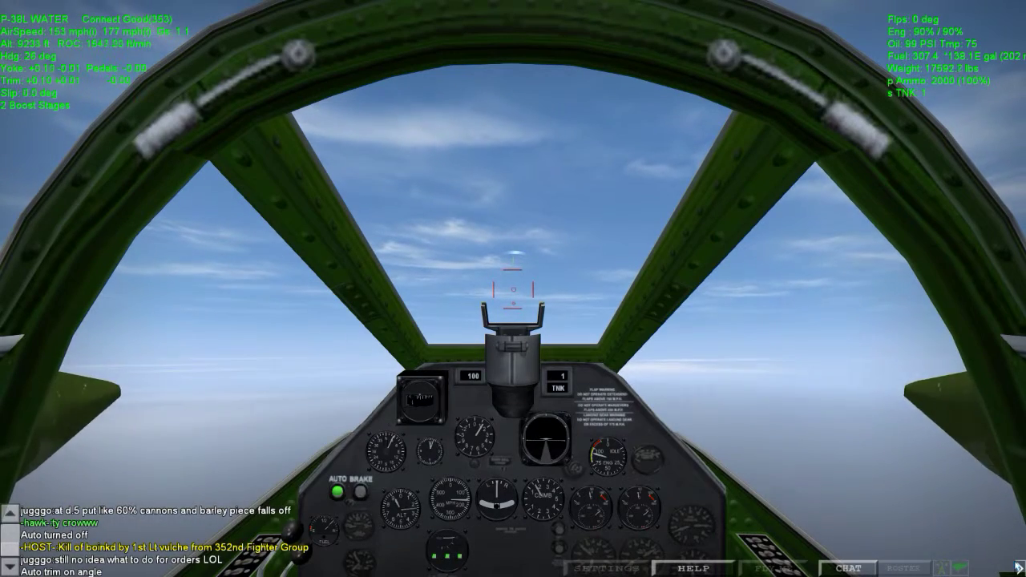
pyautogui.press('/')
pyautogui.write('attack')
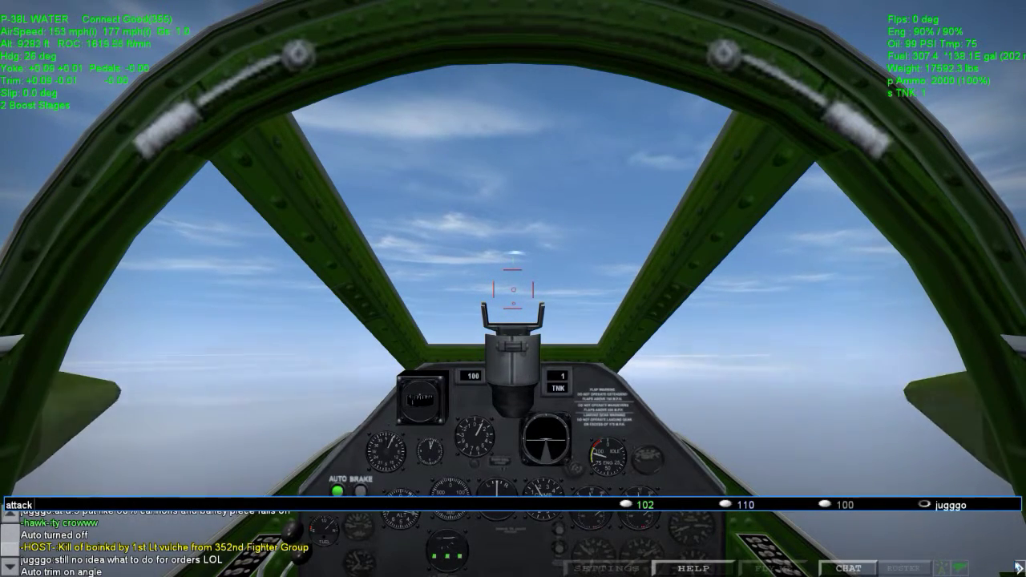
pyautogui.write('ombers')
pyautogui.press('Return')
pyautogui.press('KP_4')
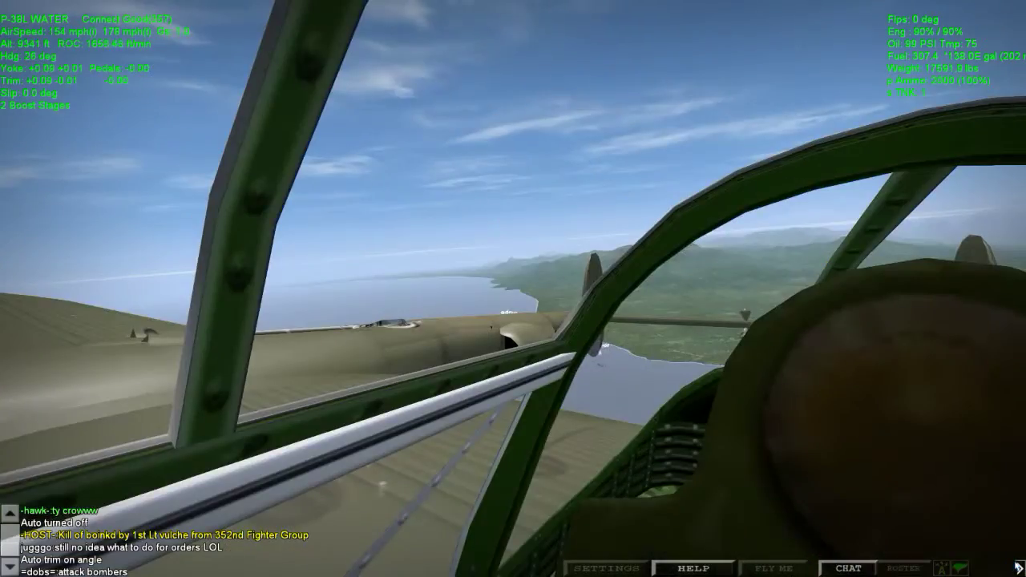
pyautogui.press('KP_8')
pyautogui.press('F1')
pyautogui.press('F1')
pyautogui.press('KP_6')
pyautogui.press('KP_8')
pyautogui.press('KP_6')
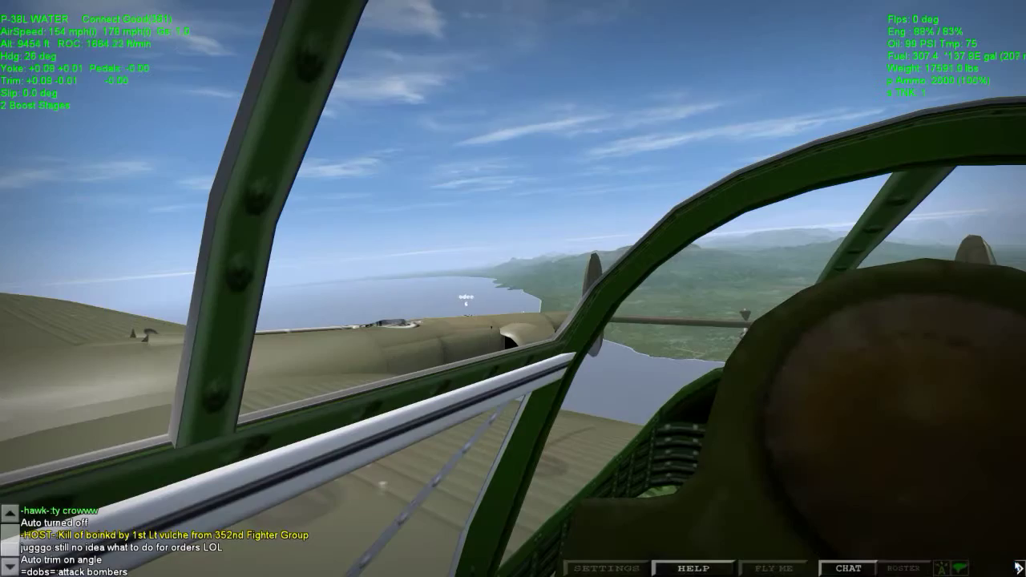
pyautogui.press('KP_9')
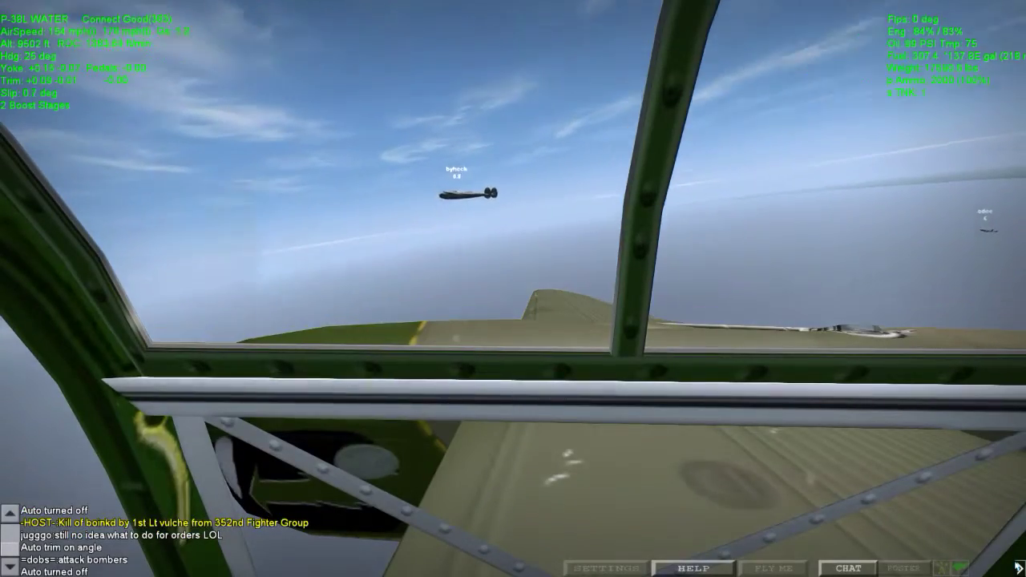
pyautogui.press('KP_6')
pyautogui.press('KP_4')
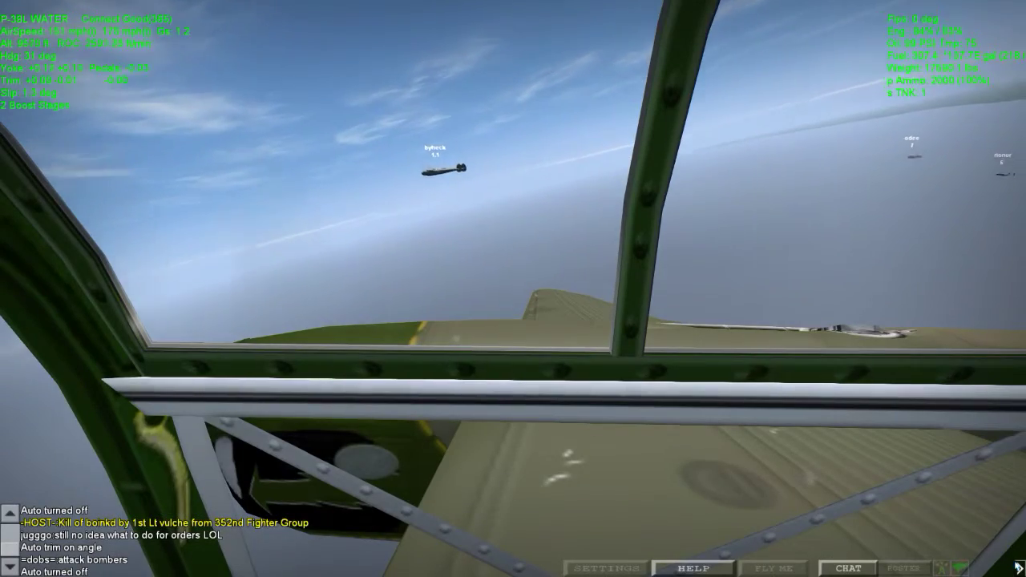
pyautogui.press('KP_8')
pyautogui.press('KP_4')
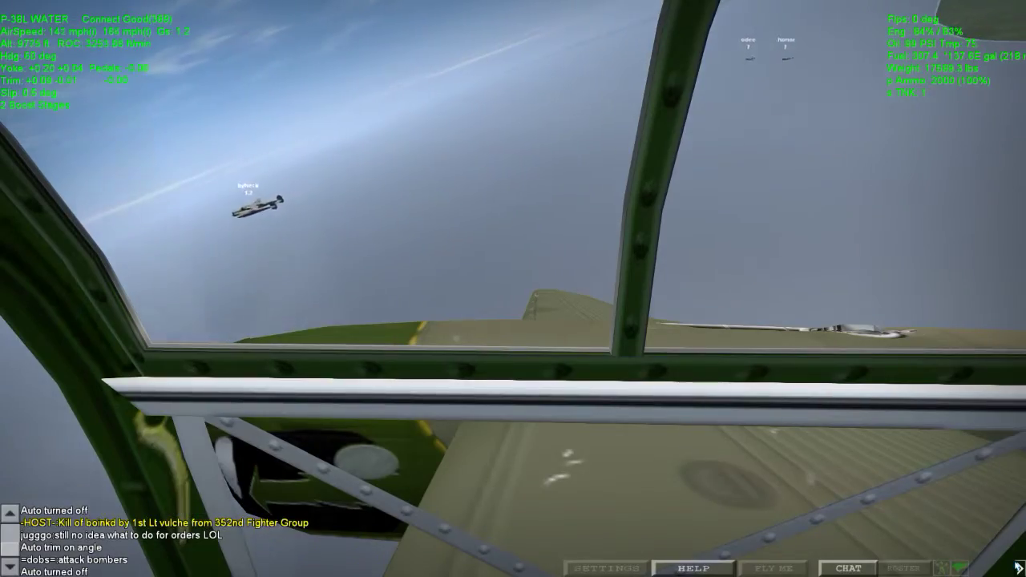
# Cycle the cockpit view around the left, right-rear, rear and upper-right quarters
pyautogui.press('KP_3')
pyautogui.press('KP_4')
pyautogui.press('KP_3')
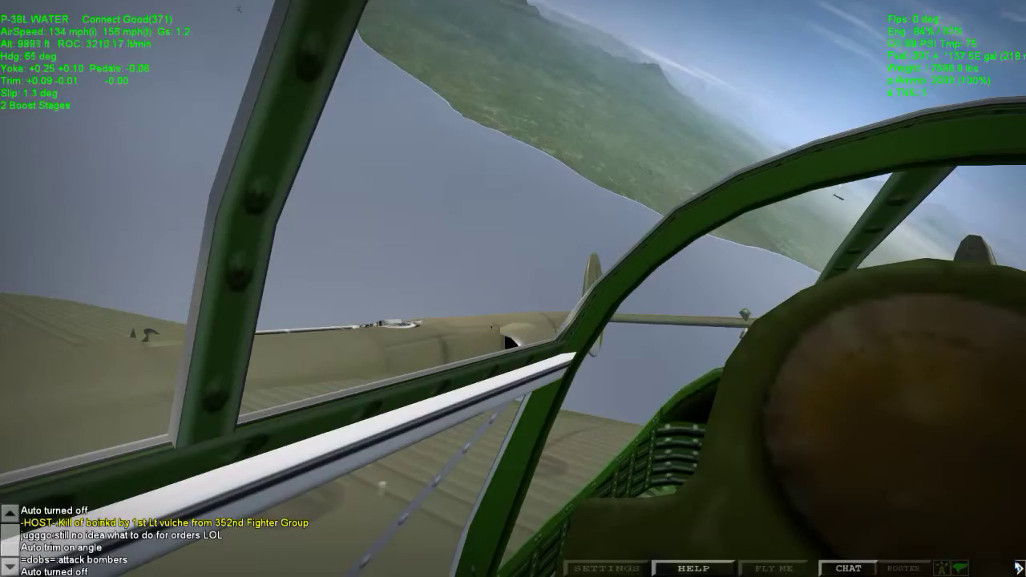
pyautogui.press('KP_8')
pyautogui.press('KP_2')
pyautogui.press('KP_1')
pyautogui.press('KP_7')
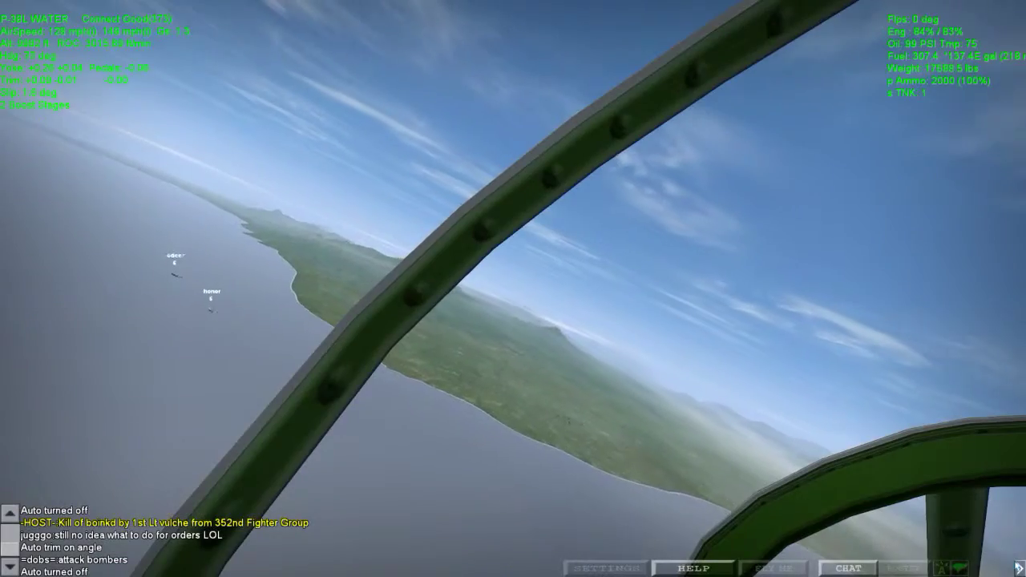
pyautogui.press('KP_4')
pyautogui.press('KP_9')
pyautogui.press('KP_4')
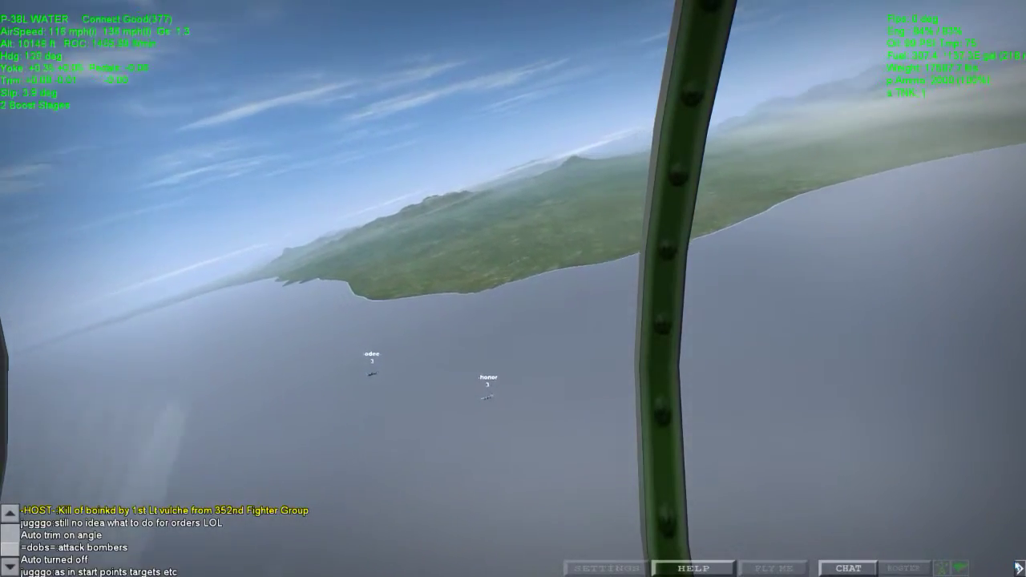
# Look up-left through the canopy, check the gunsight, and briefly check the area map
pyautogui.press('KP_7')
pyautogui.press('KP_7')
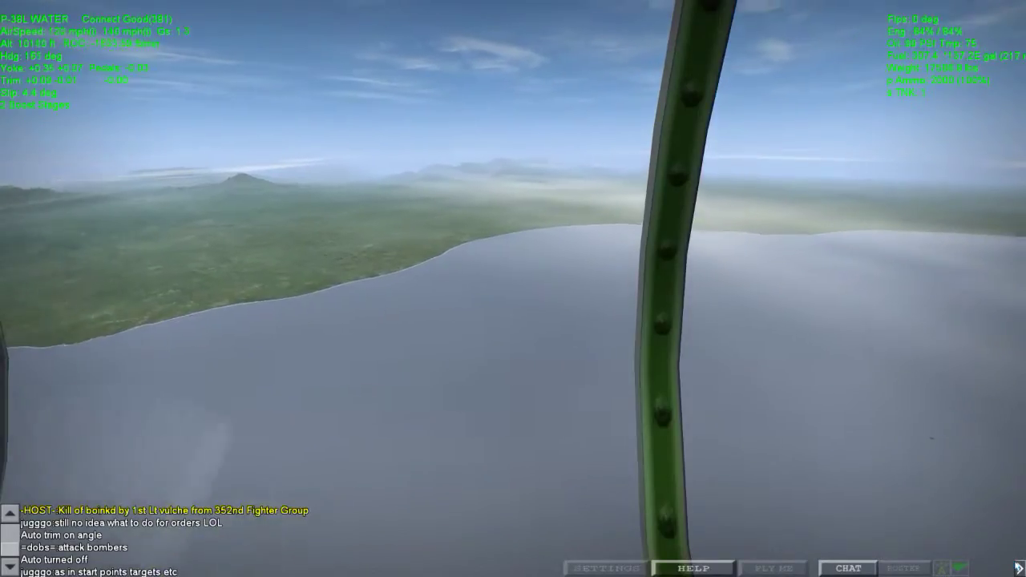
pyautogui.press('KP_7')
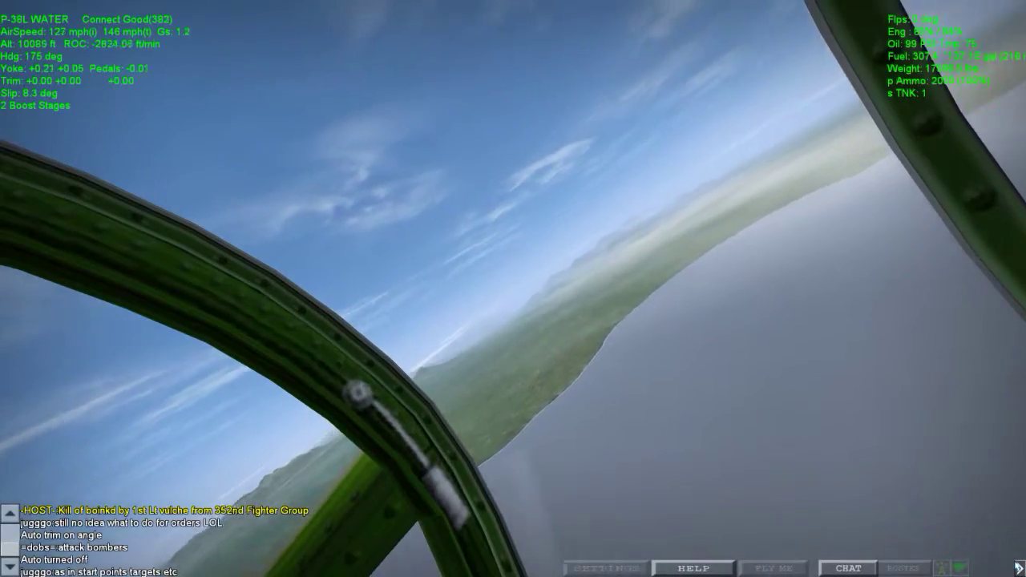
pyautogui.press('KP_8')
pyautogui.press('KP_4')
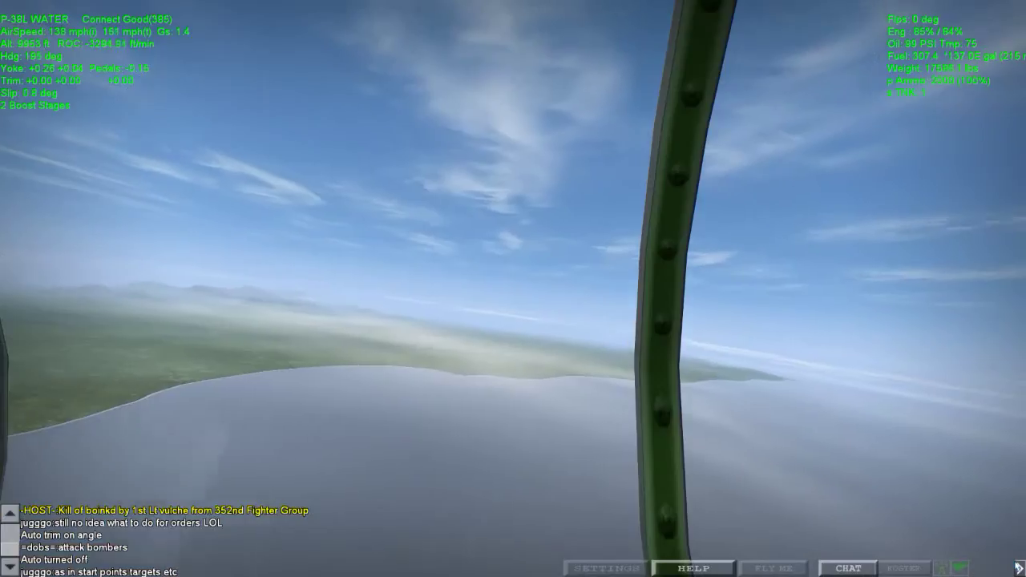
pyautogui.press('Escape')
pyautogui.press('Escape')
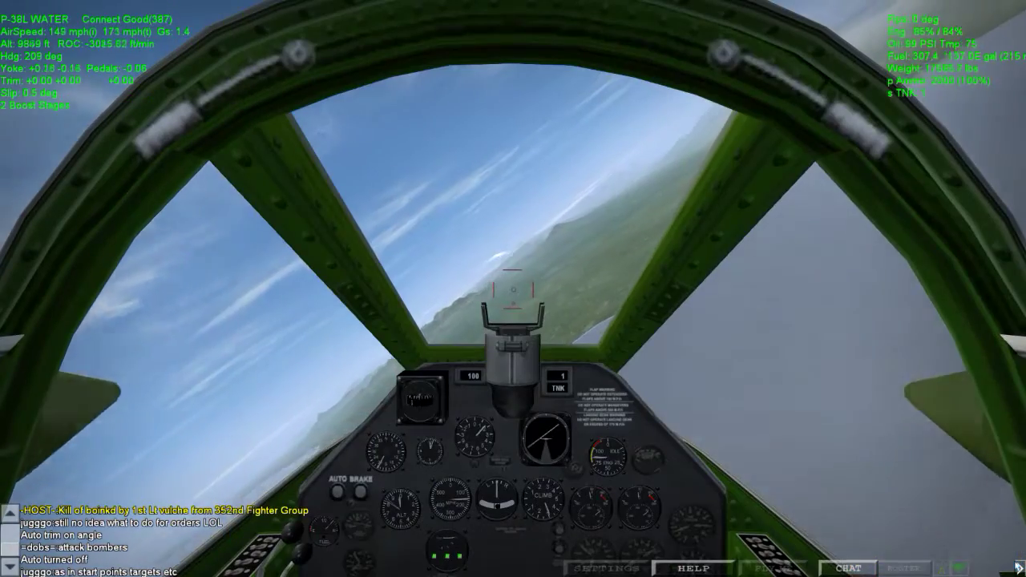
pyautogui.press('KP_7')
pyautogui.press('KP_1')
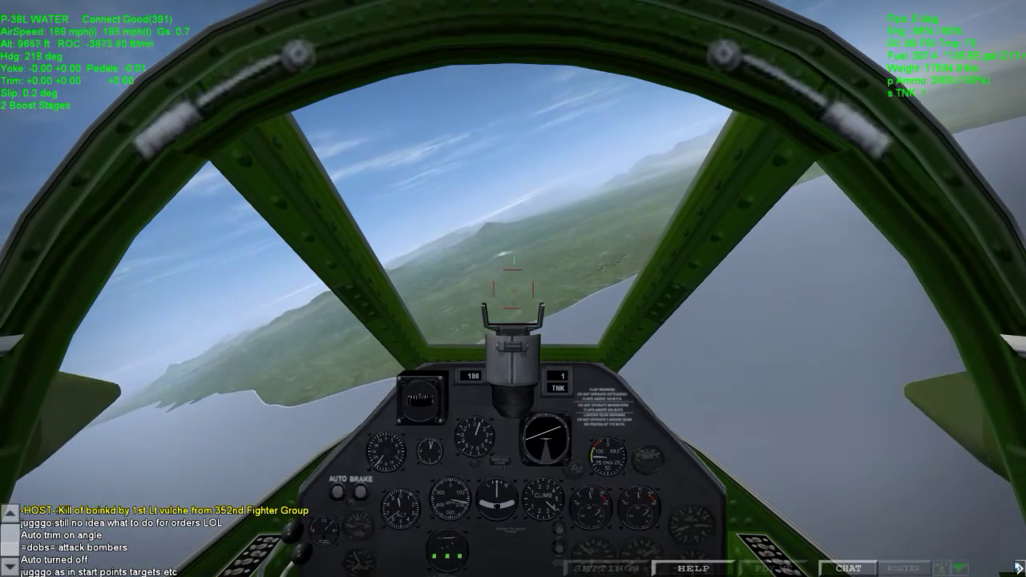
# Tune radio 4 to SPINDZ and send a request message to the channel
pyautogui.press('/')
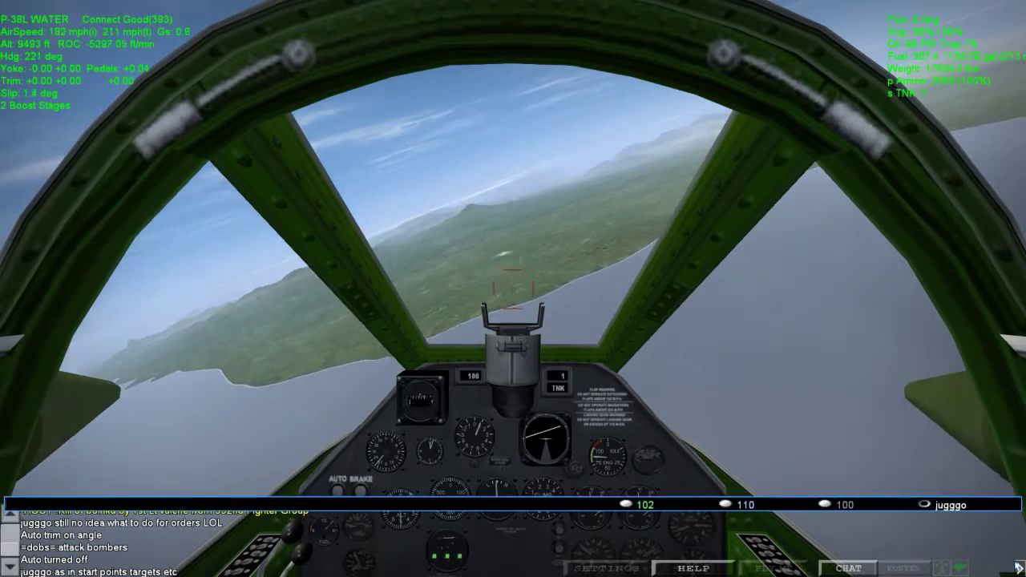
pyautogui.write('.radio 4 SPIN')
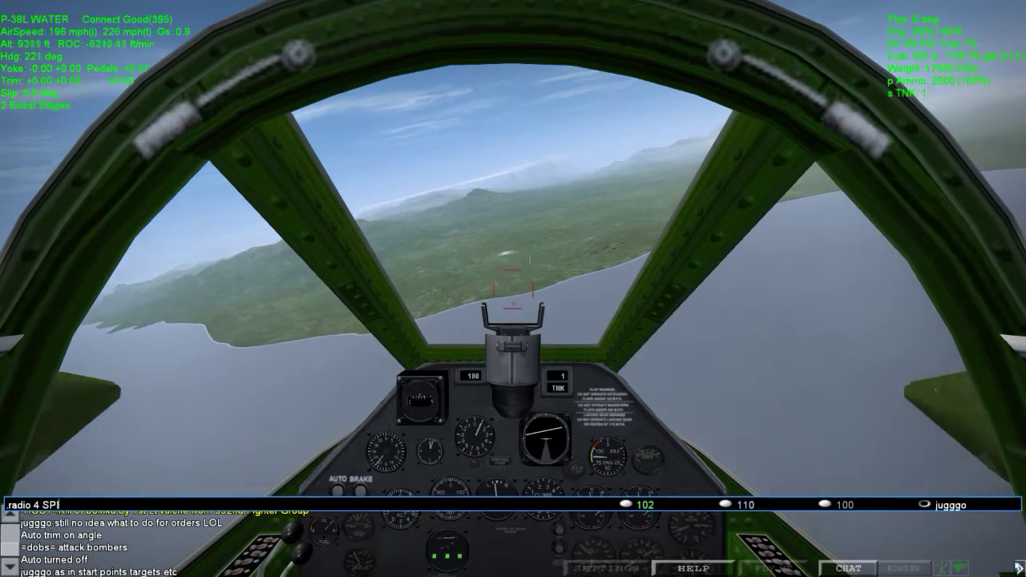
pyautogui.write('DZ')
pyautogui.press('Return')
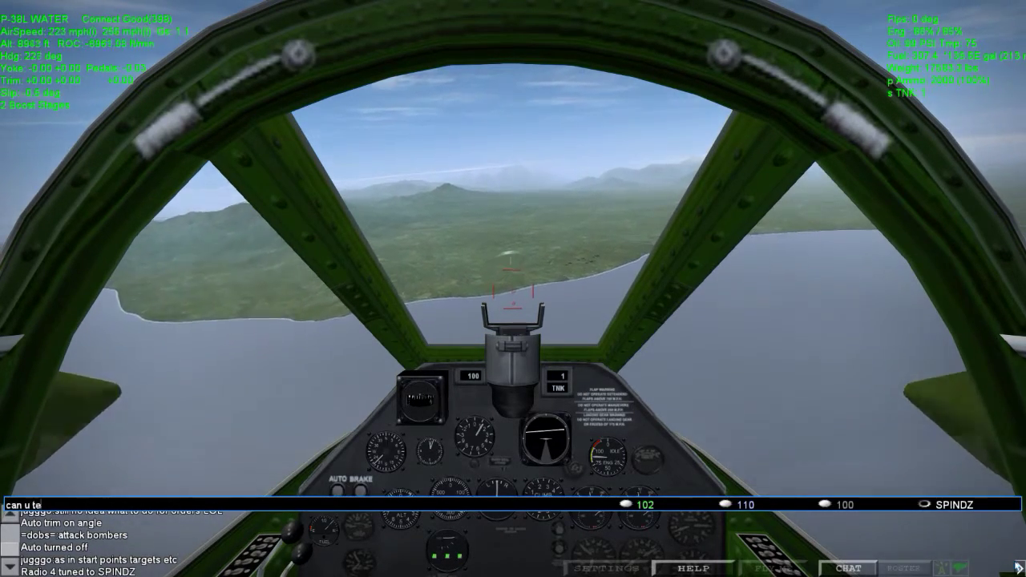
pyautogui.write('lz')
pyautogui.press('Return')
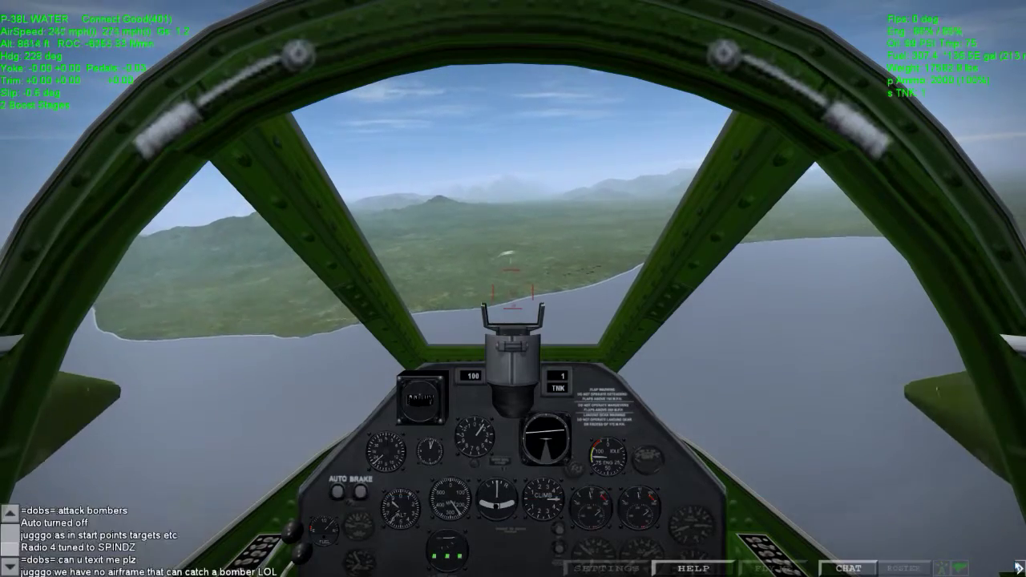
# Check the navigation map and look left, right and right-rear
pyautogui.press('KP_4')
pyautogui.press('KP_8')
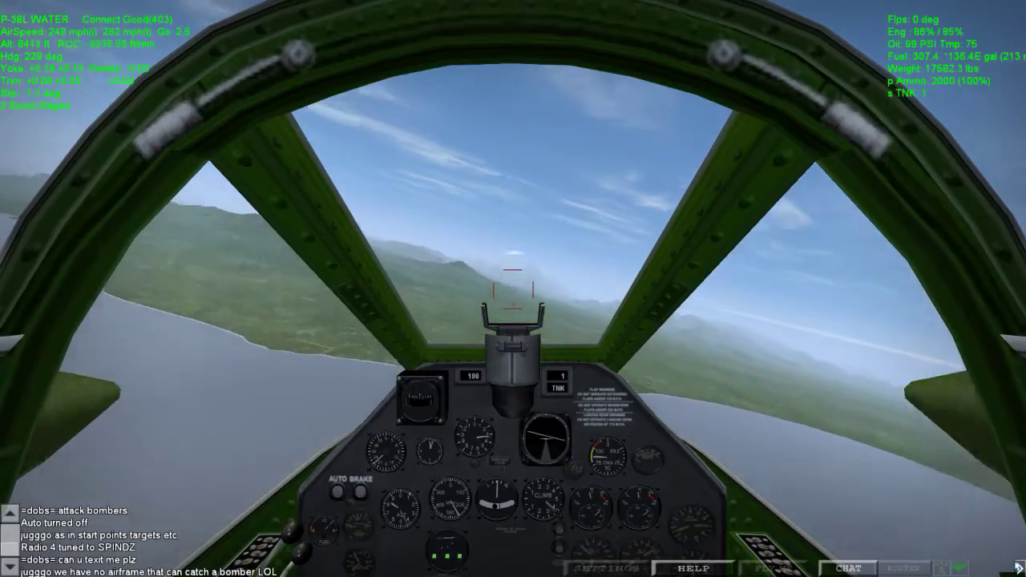
pyautogui.press('F1')
pyautogui.press('F1')
pyautogui.press('KP_6')
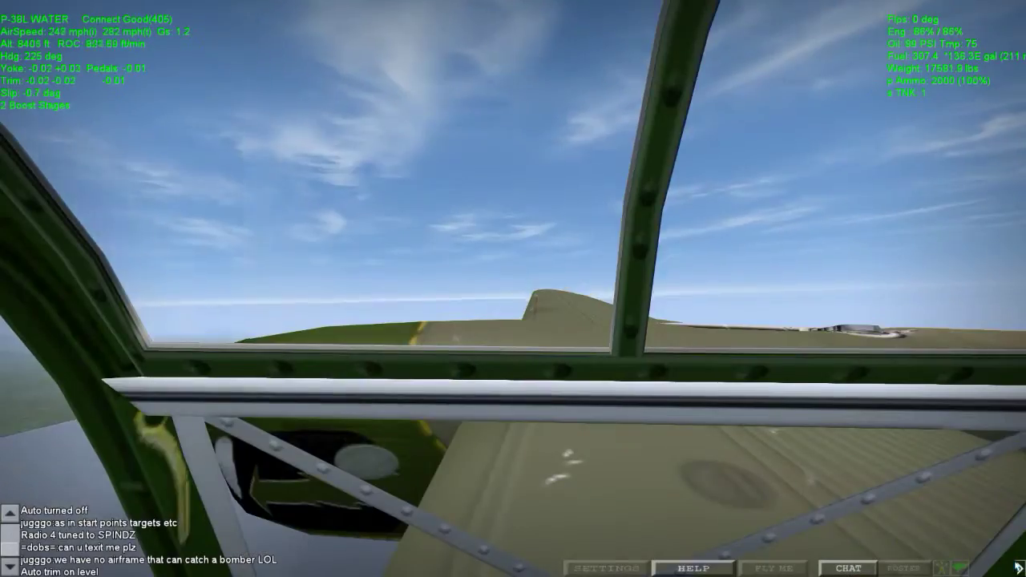
pyautogui.press('KP_4')
pyautogui.press('KP_8')
pyautogui.press('KP_6')
pyautogui.press('KP_3')
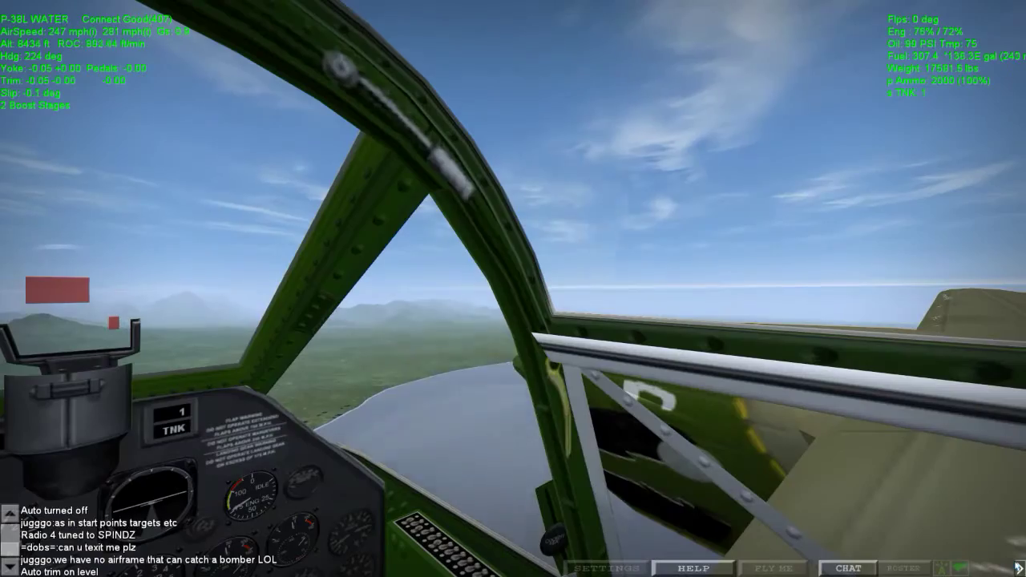
pyautogui.press('KP_8')
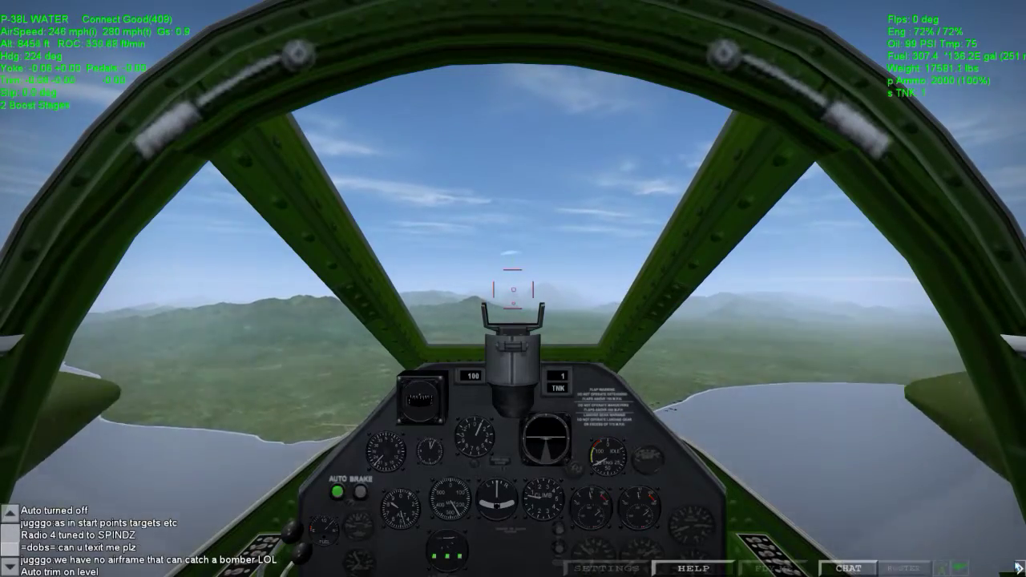
# Tune radio 3 to jugggo, post the work-issues message, and list the radio channels
pyautogui.press('/')
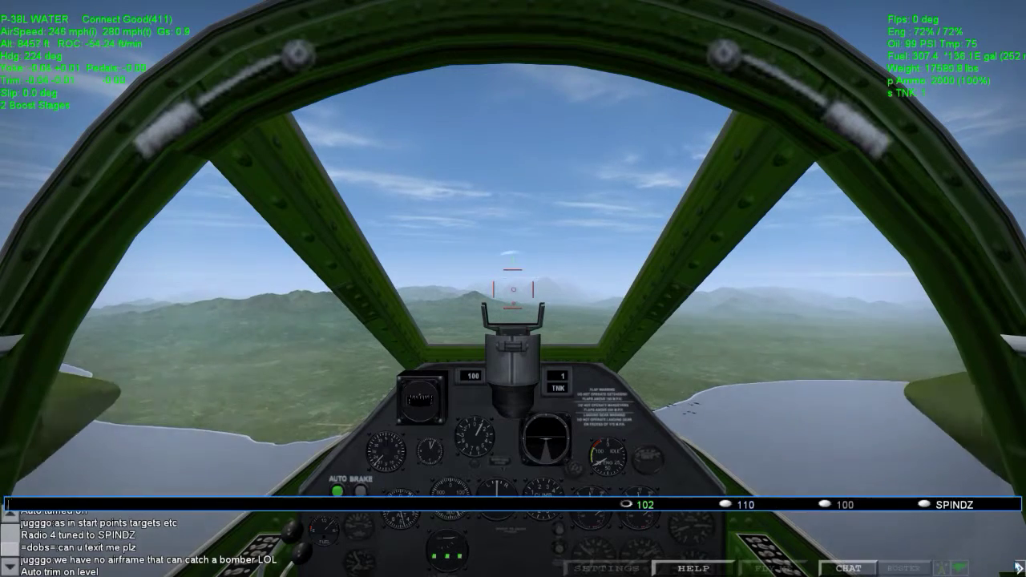
pyautogui.write('.rdio 4')
pyautogui.press('BackSpace')
pyautogui.press('BackSpace')
pyautogui.press('BackSpace')
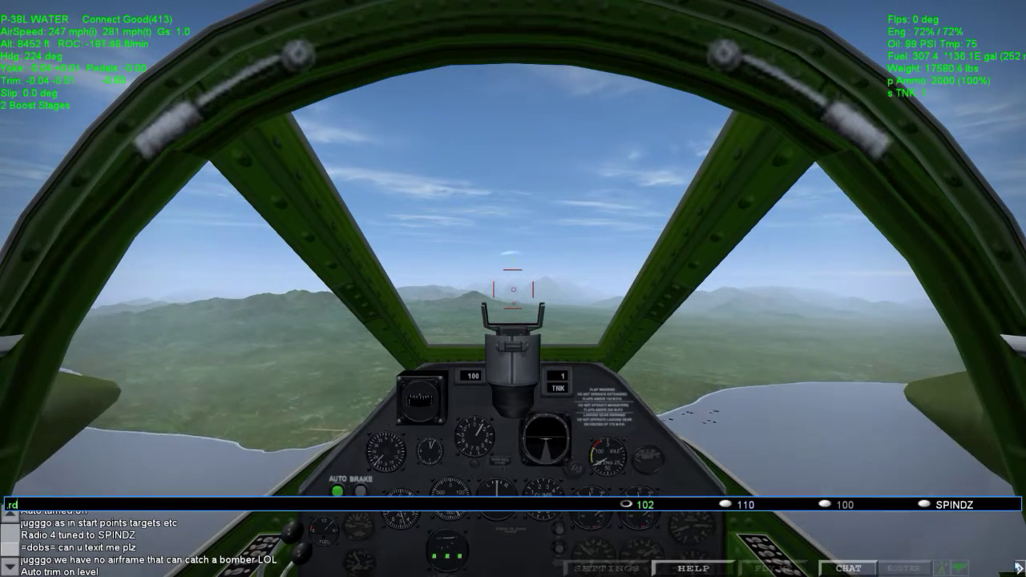
pyautogui.write('adio 4 j')
pyautogui.press('BackSpace')
pyautogui.press('BackSpace')
pyautogui.press('BackSpace')
pyautogui.write('3 jugg')
pyautogui.press('Return')
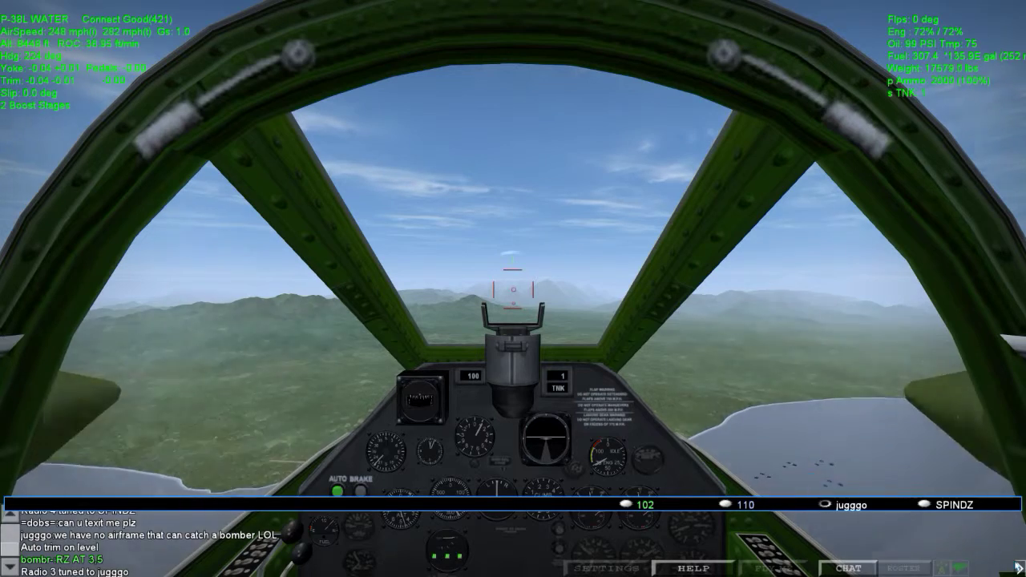
pyautogui.write(':( just a fl')
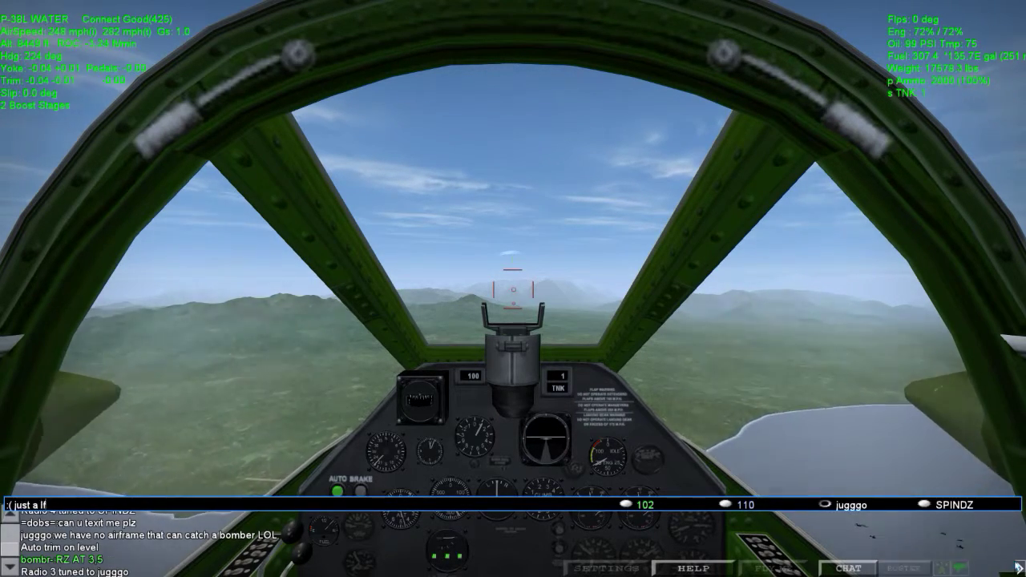
pyautogui.write('y on the wall here. ..')
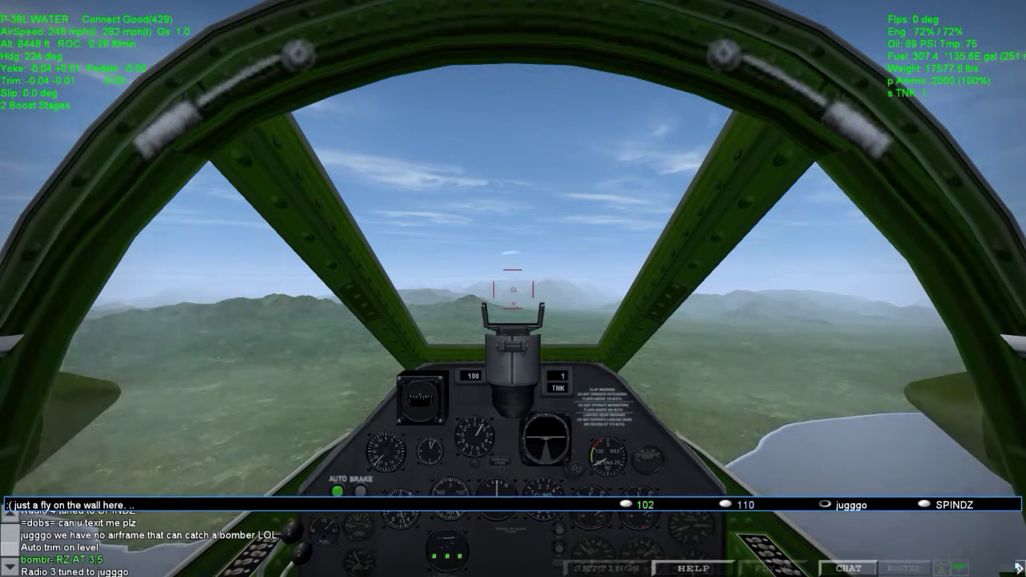
pyautogui.write('bigger issues')
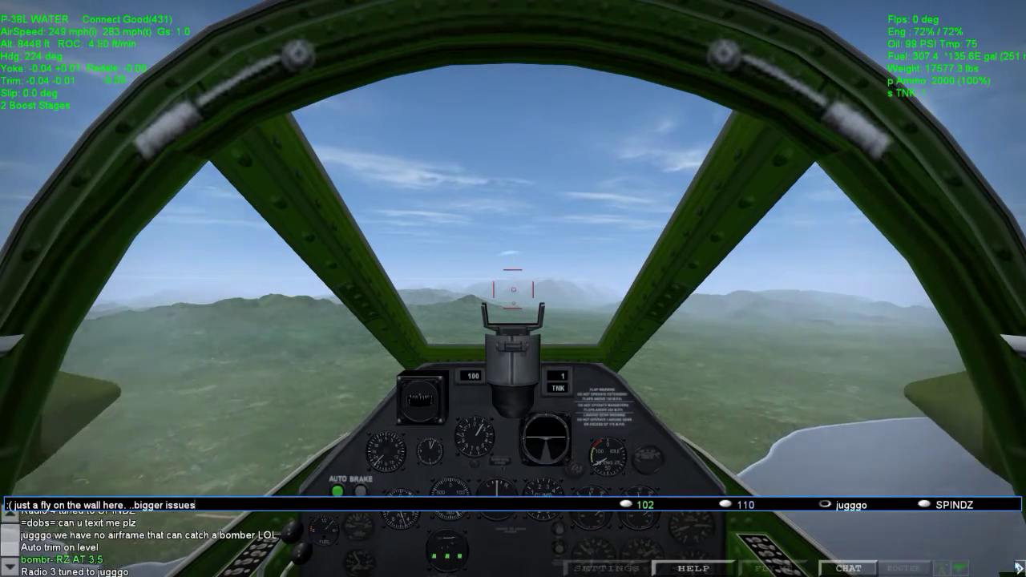
pyautogui.write('at work')
pyautogui.press('Return')
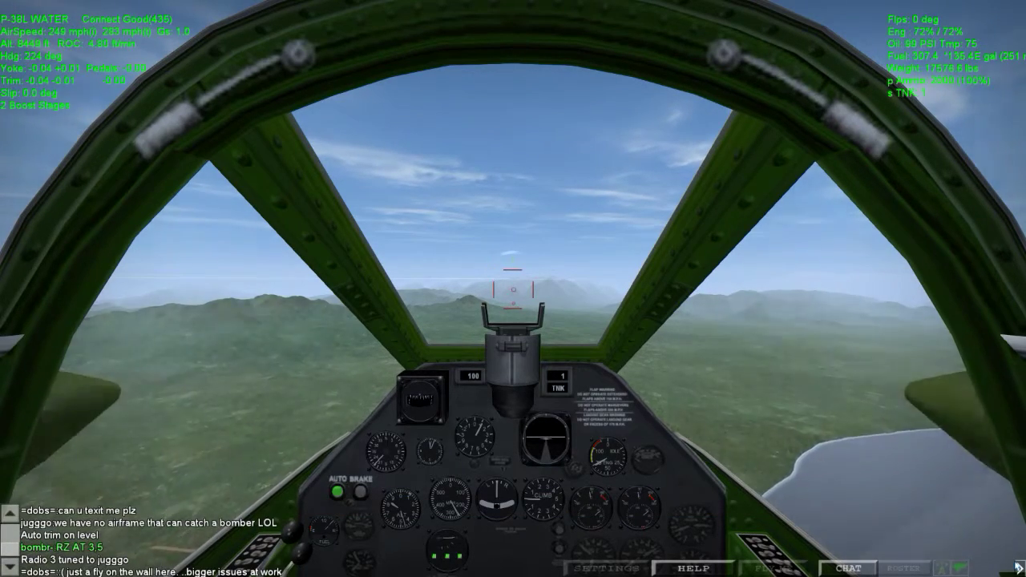
pyautogui.press('Tab')
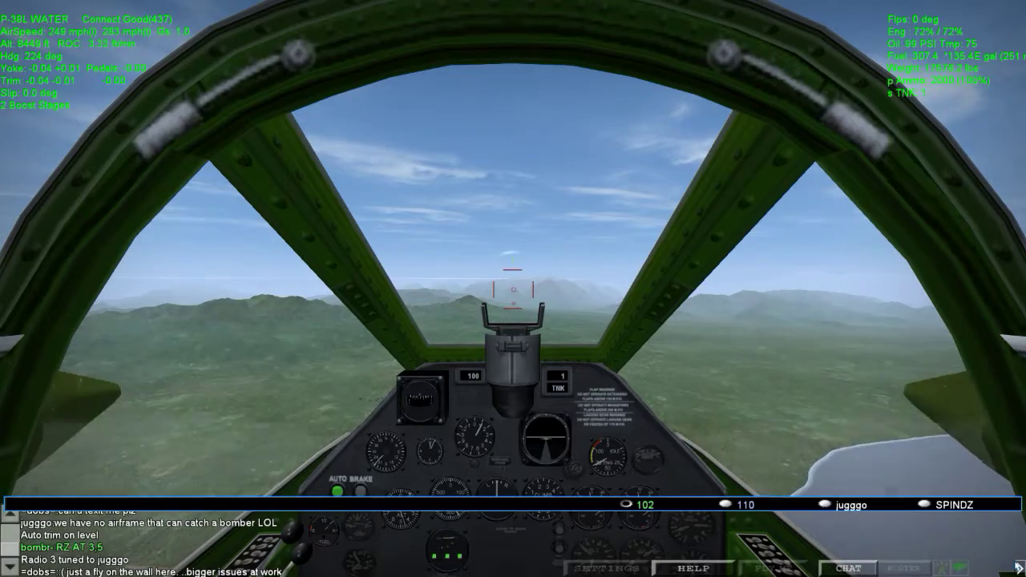
# Start descending toward the airstrip with the transparent map overlay, briefly hiding it to check ahead
pyautogui.press('Escape')
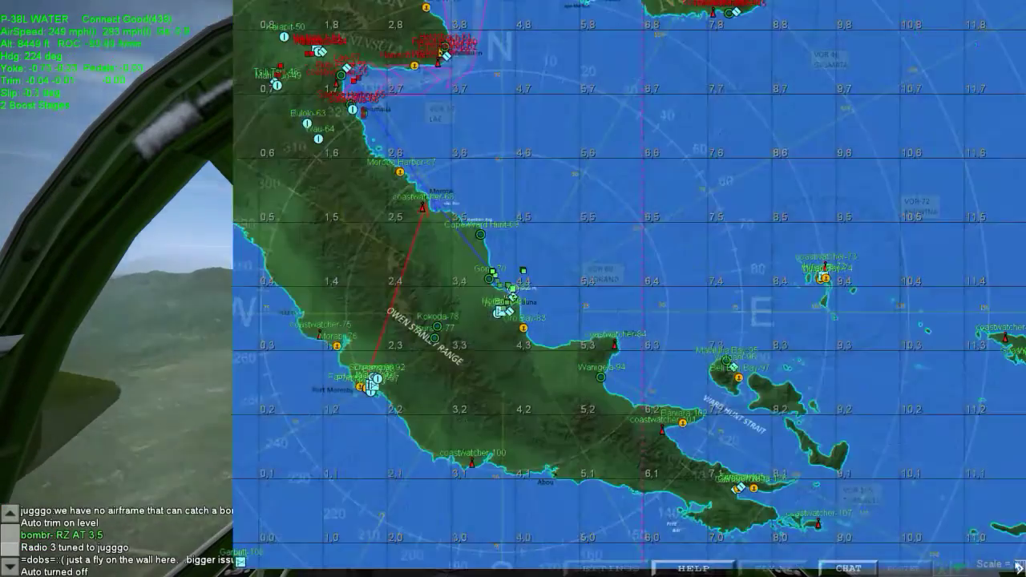
pyautogui.press('Escape')
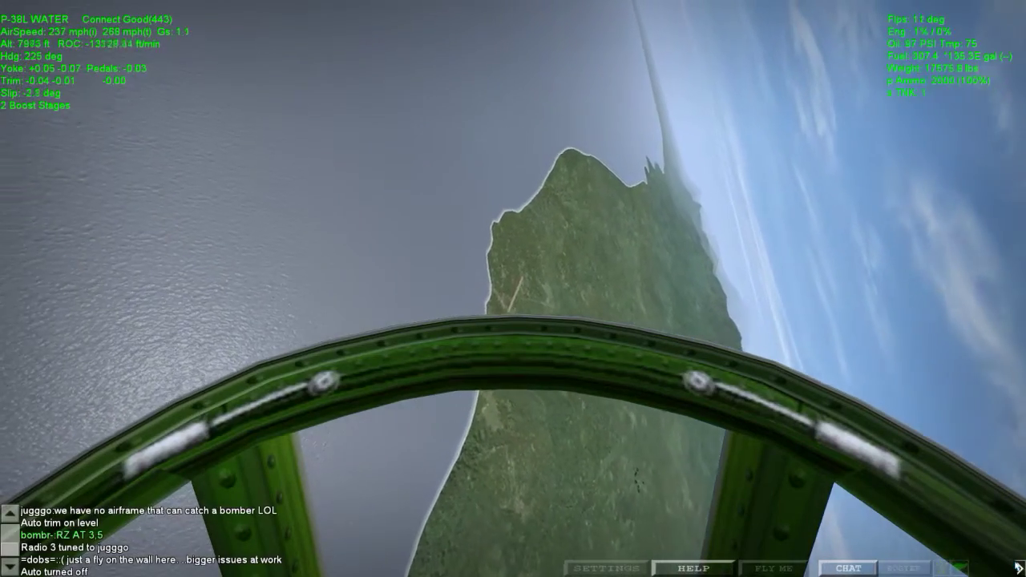
pyautogui.press('KP_8')
pyautogui.press('Escape')
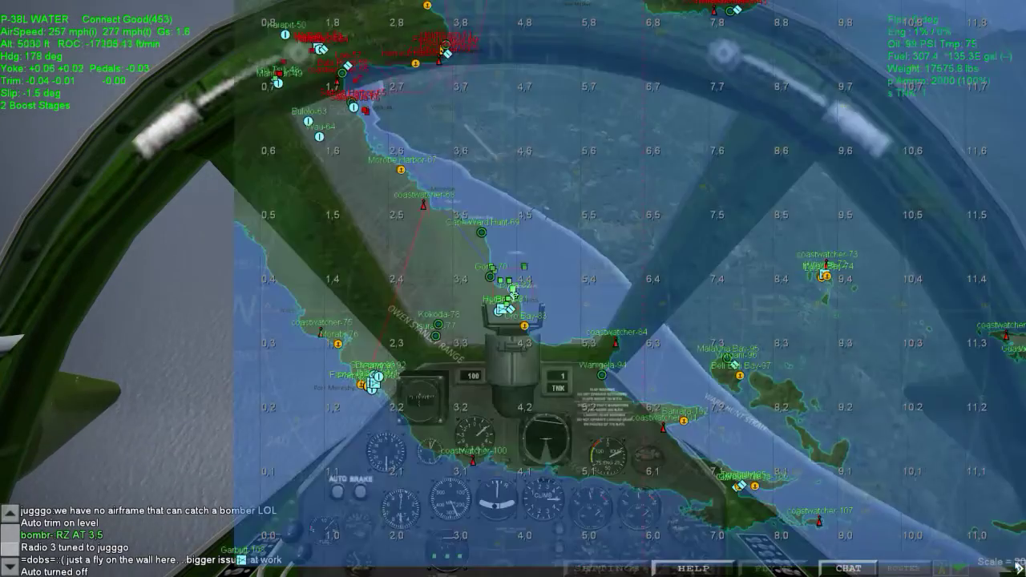
pyautogui.press('m')
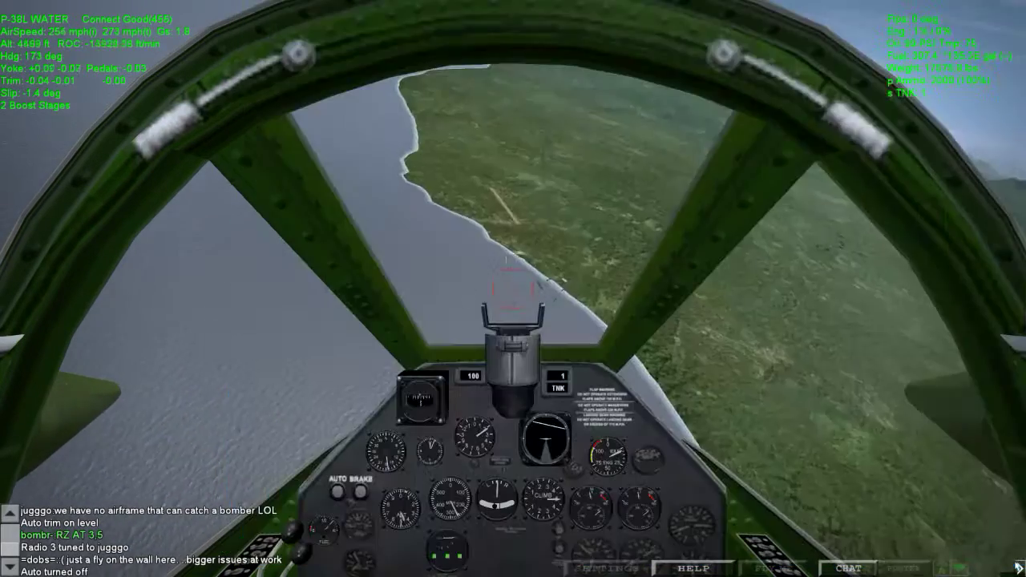
pyautogui.press('m')
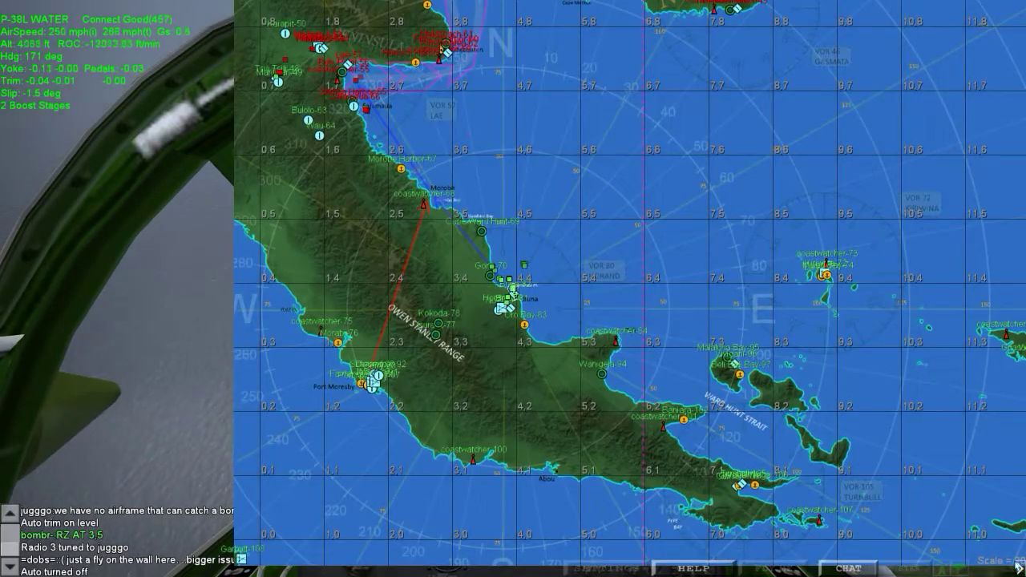
# Dive low over the water, toggling the map overlay and glancing left, ending with it open
pyautogui.press('m')
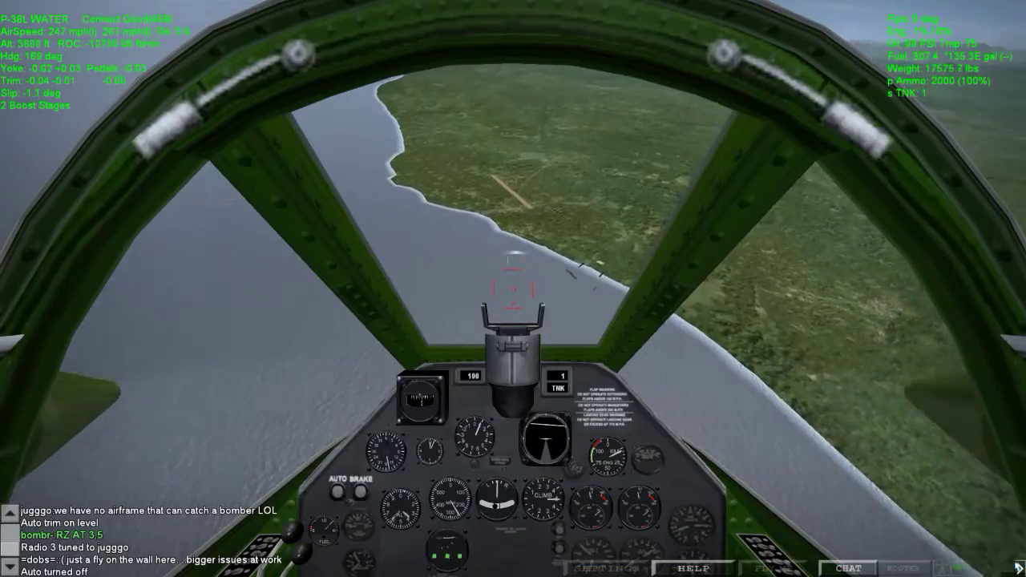
pyautogui.press('m')
pyautogui.press('m')
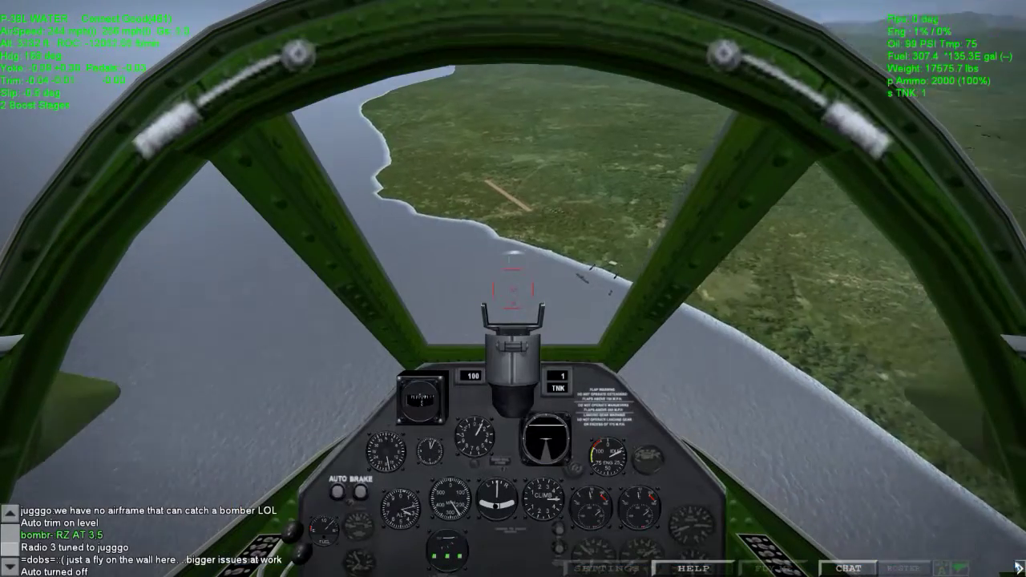
pyautogui.press('KP_4')
pyautogui.press('KP_8')
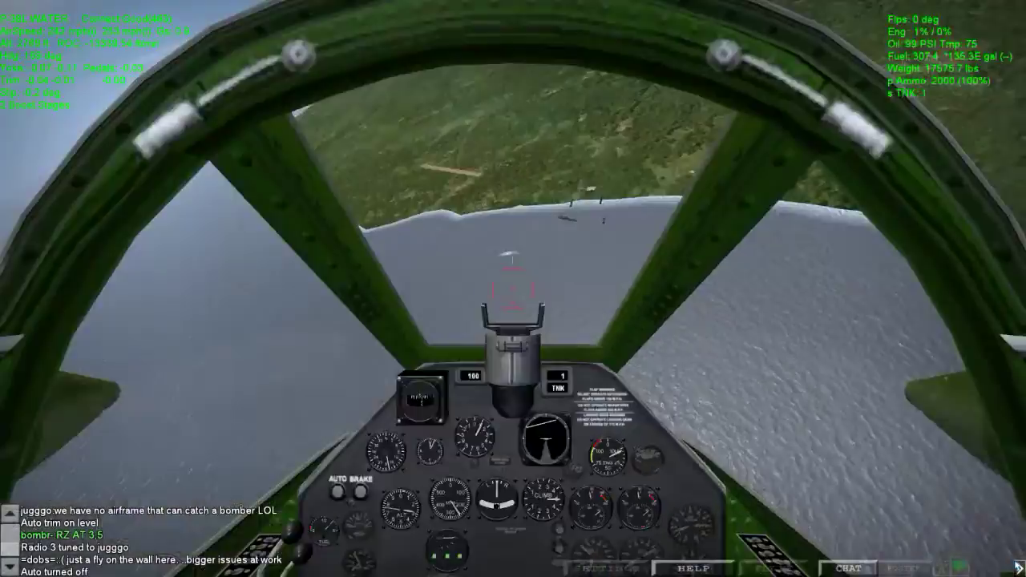
pyautogui.press('m')
pyautogui.press('m')
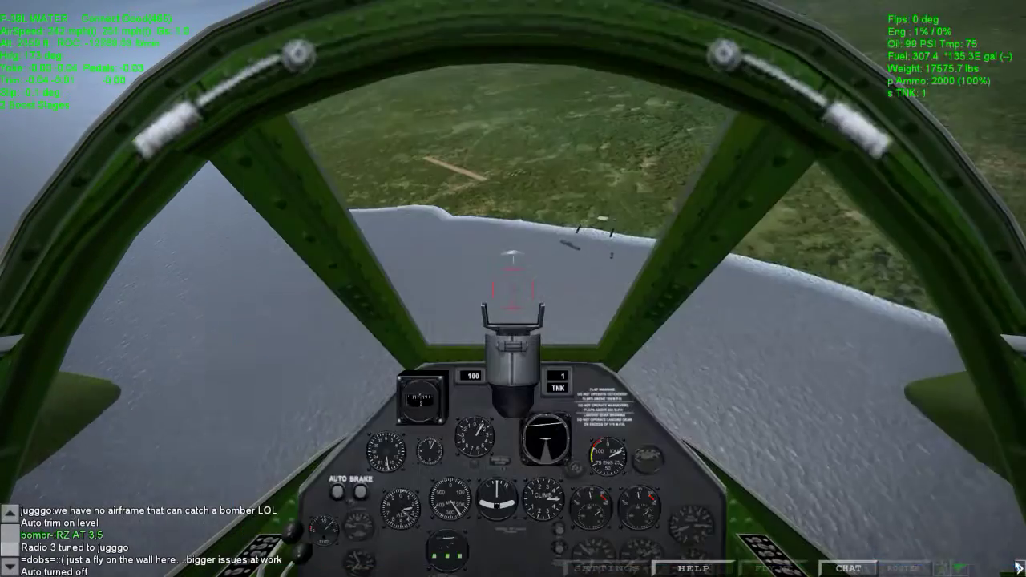
pyautogui.press('m')
pyautogui.press('m')
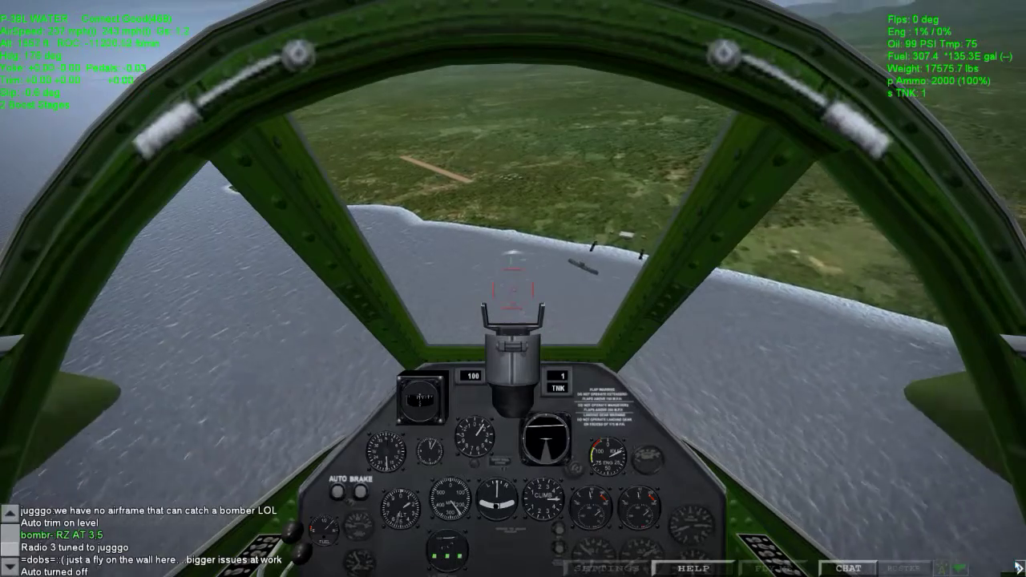
pyautogui.press('m')
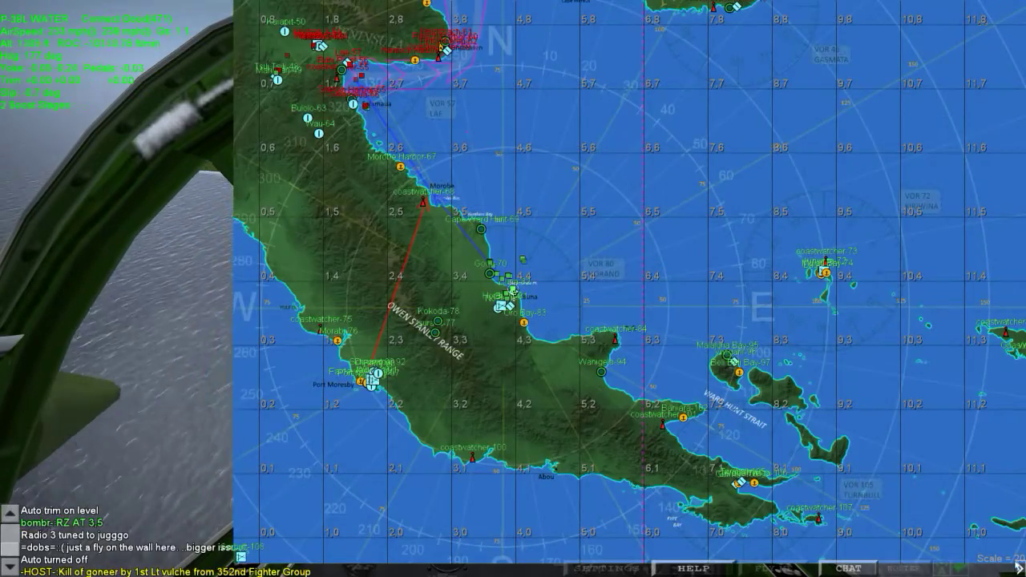
pyautogui.press('m')
pyautogui.press('m')
pyautogui.press('m')
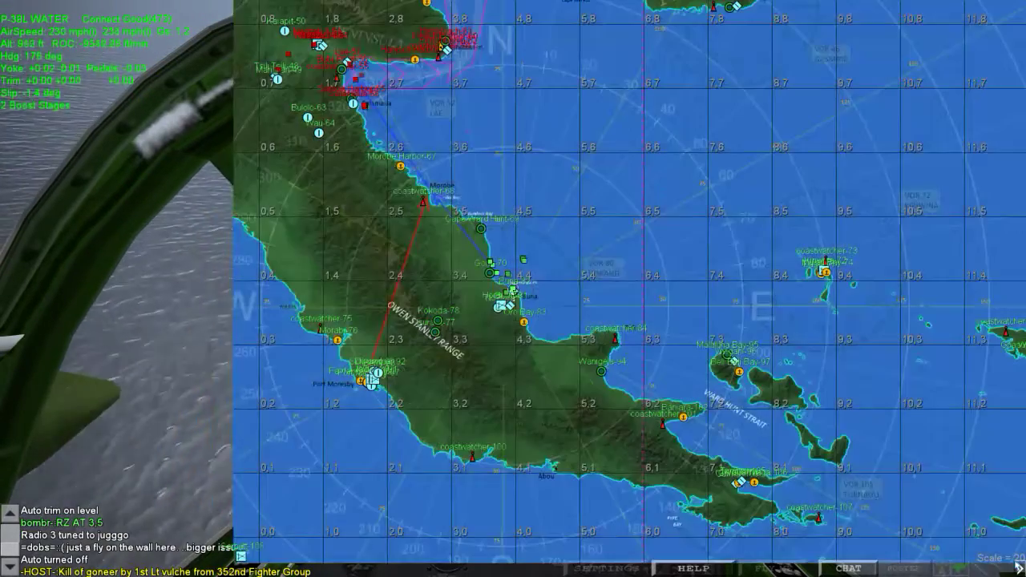
pyautogui.press('m')
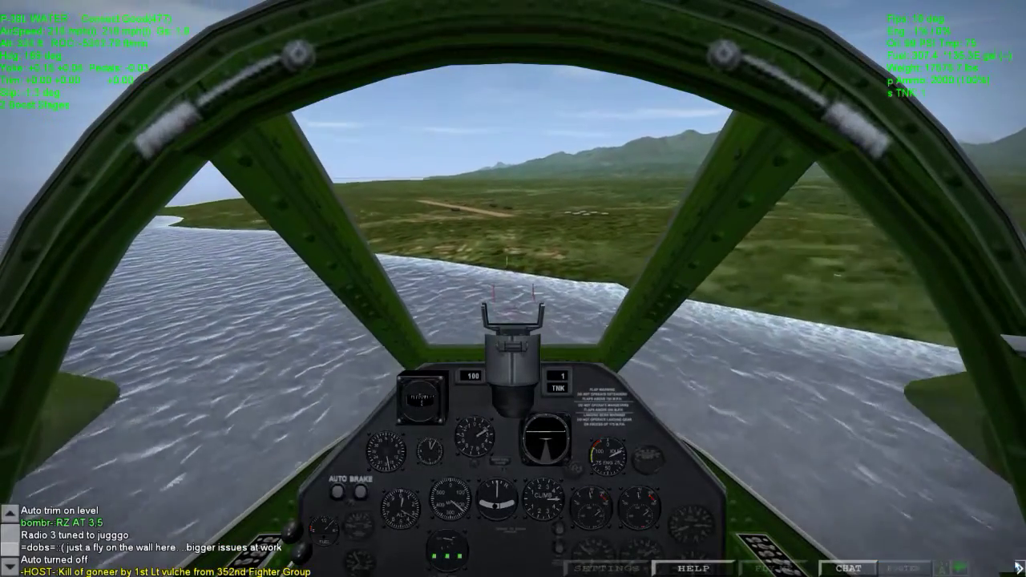
# Land the P-38L with dive brakes on and exit the plane using .e
pyautogui.press('KP_4')
pyautogui.press('KP_4')
pyautogui.press('KP_8')
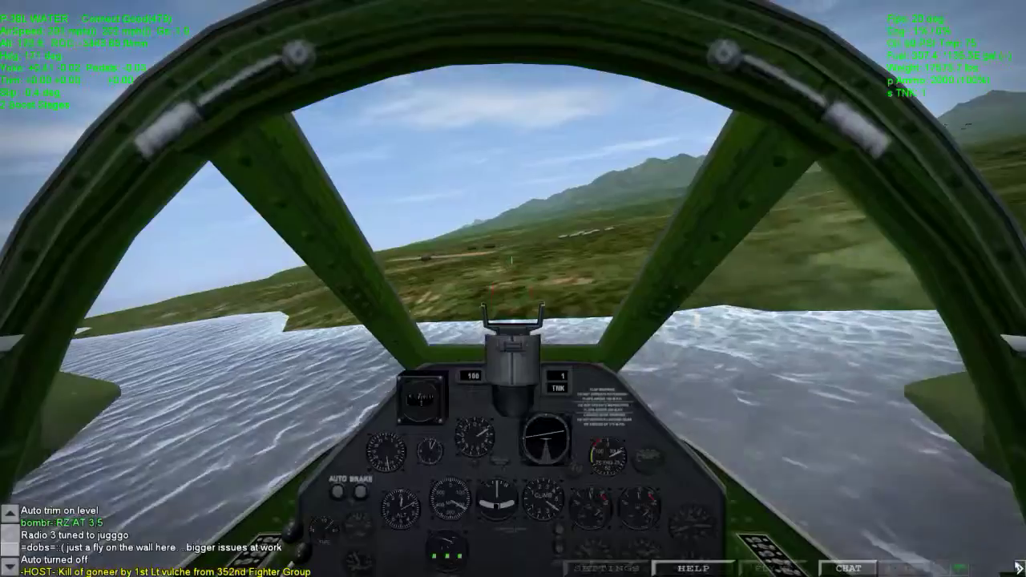
pyautogui.press('d')
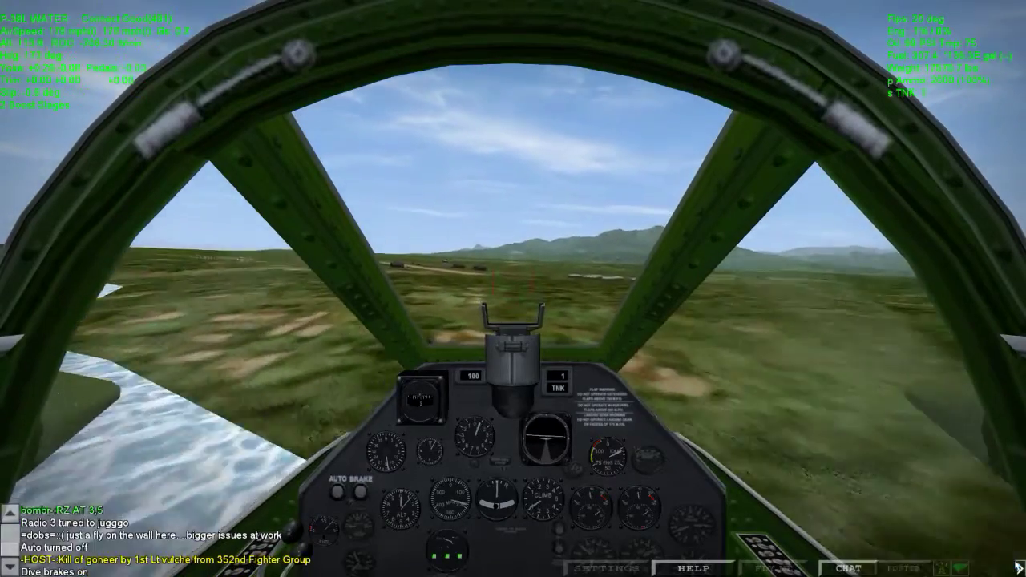
pyautogui.press('KP_6')
pyautogui.write('e')
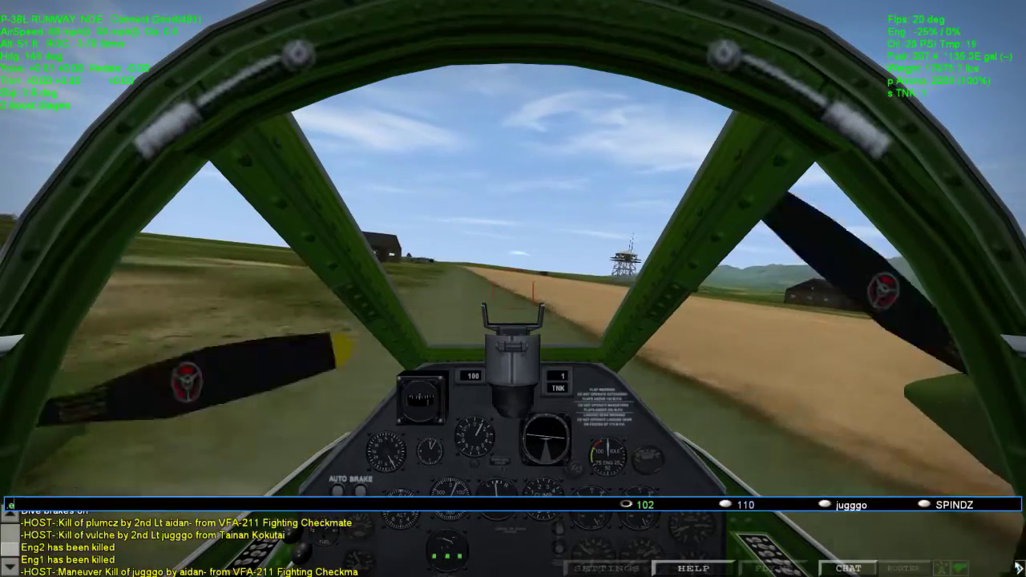
pyautogui.write('.e')
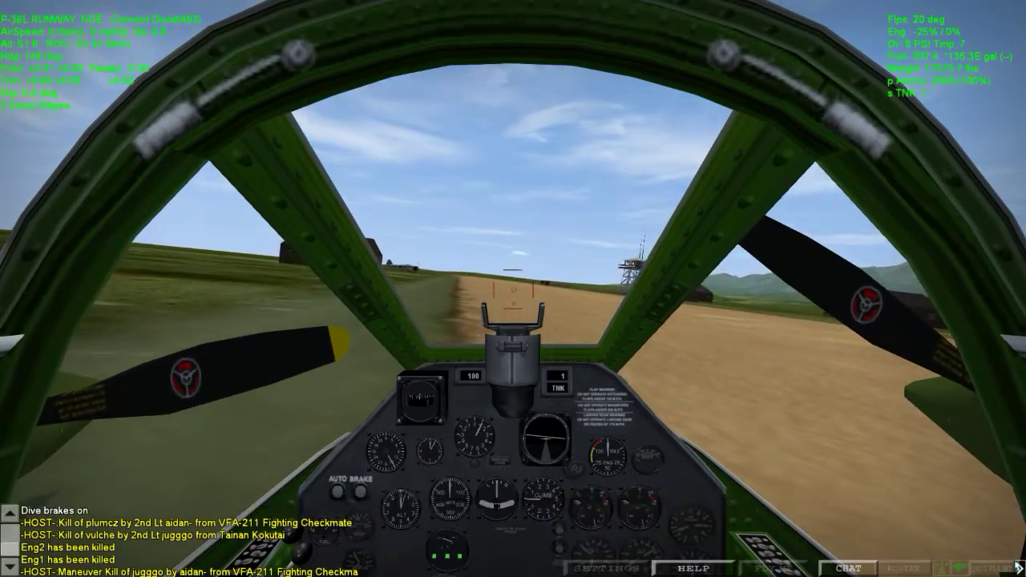
pyautogui.press('Return')
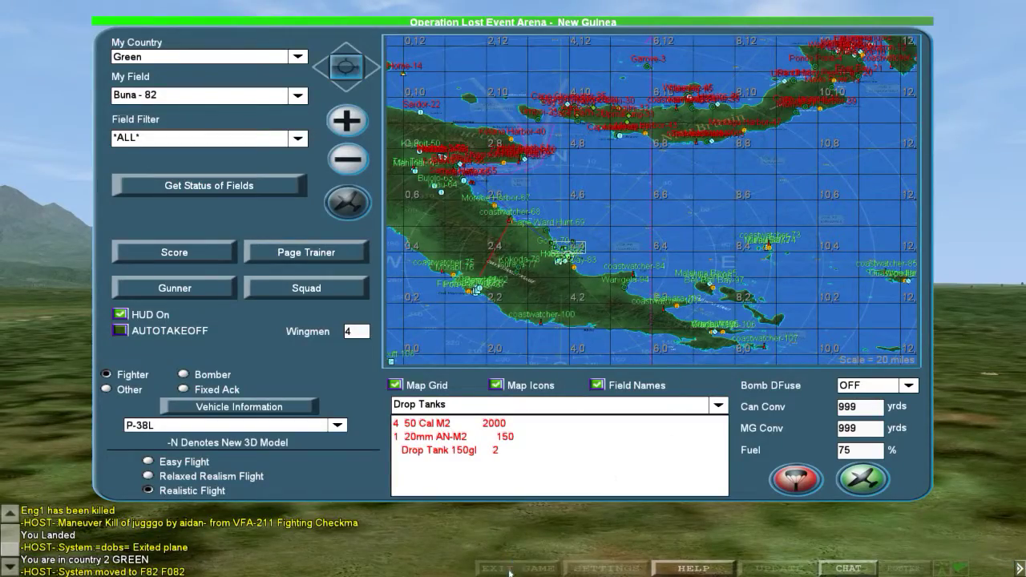
# Exit WarBirds from the mission screen and return to the Windows desktop
pyautogui.click(513, 567)
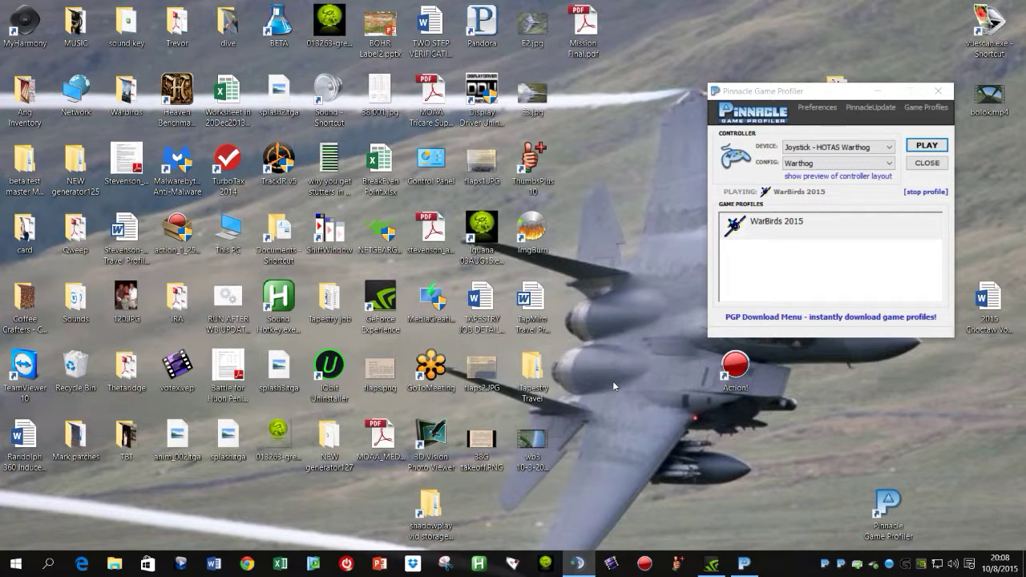
# Browse to C: > iEntertainment Network > Warbirds 2014 in File Explorer and sort files by type
pyautogui.click(115, 564)
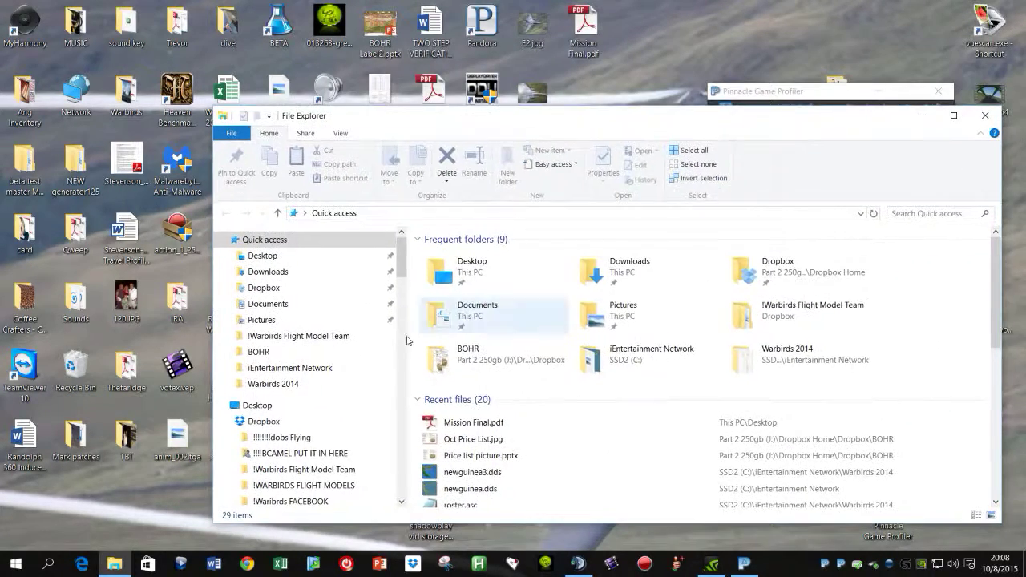
pyautogui.moveTo(403, 265); pyautogui.dragTo(407, 285)
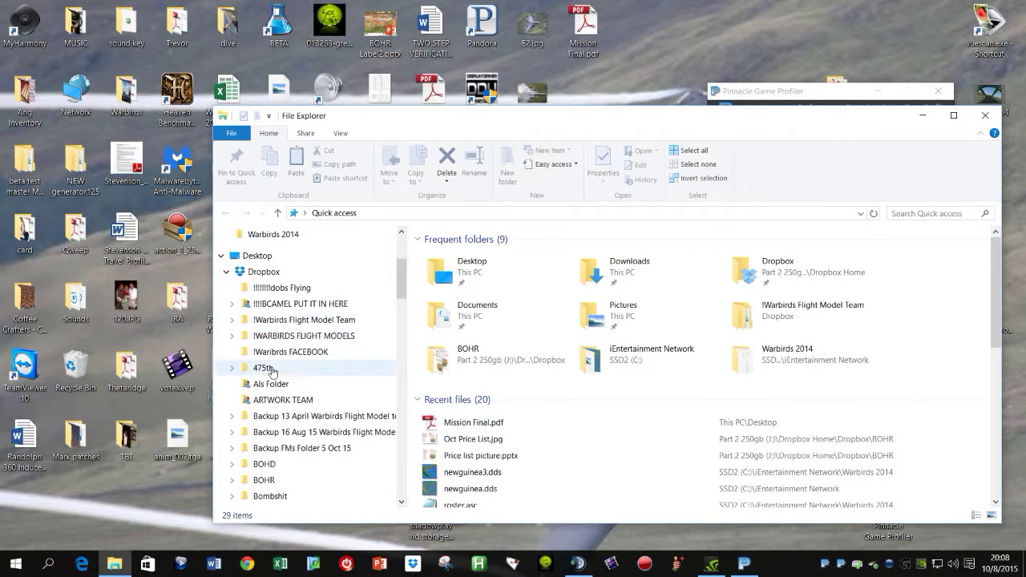
pyautogui.scroll(1, 275, 339)
pyautogui.click(227, 320)
pyautogui.scroll(-1, 256, 417)
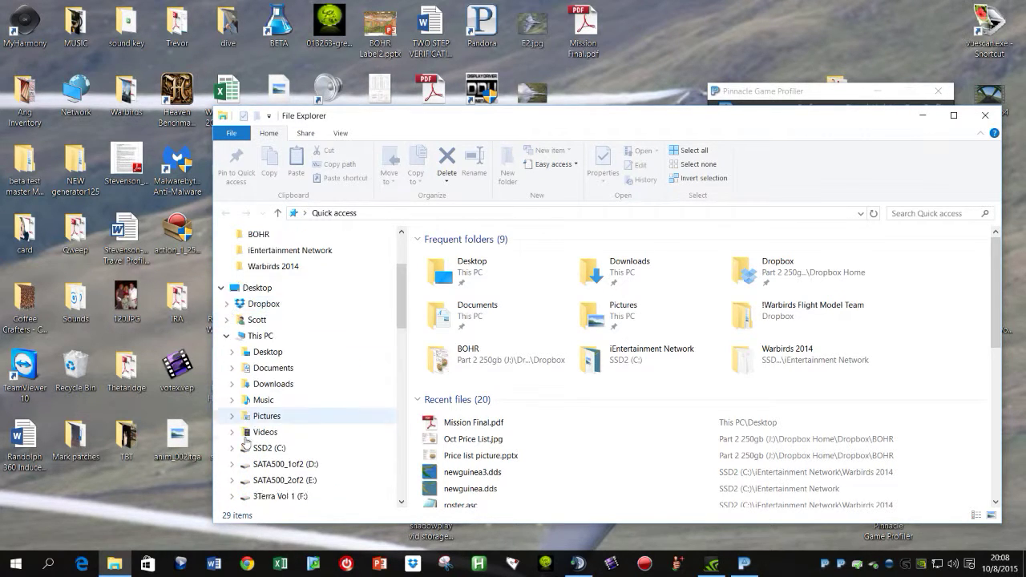
pyautogui.click(269, 448)
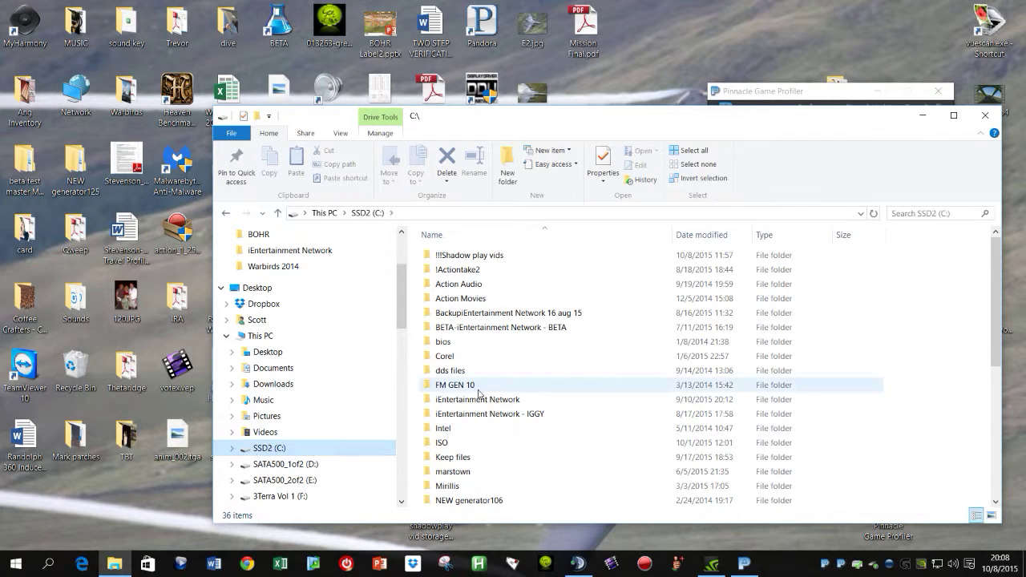
pyautogui.scroll(-3, 486, 368)
pyautogui.scroll(3, 497, 400)
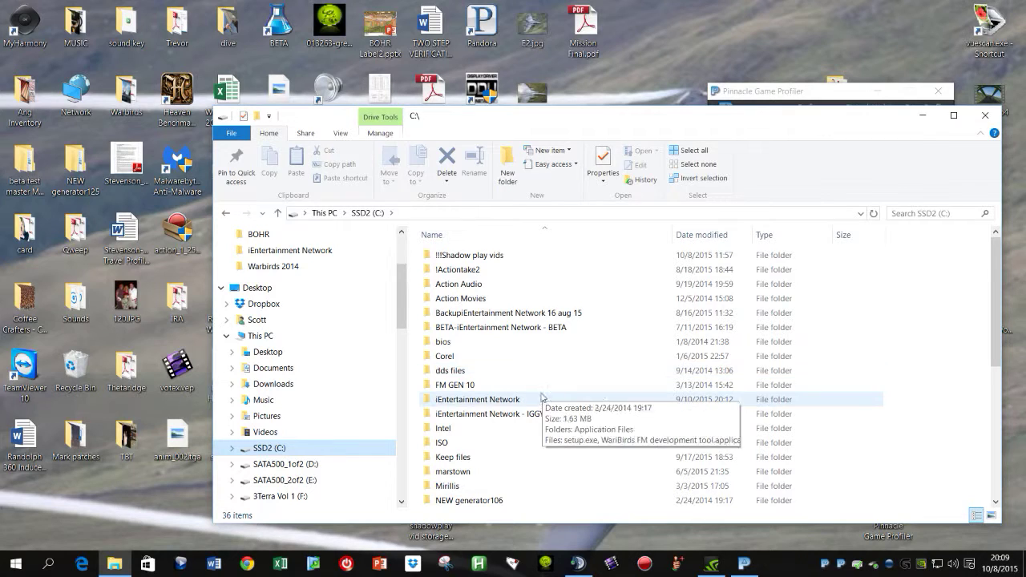
pyautogui.doubleClick(478, 399)
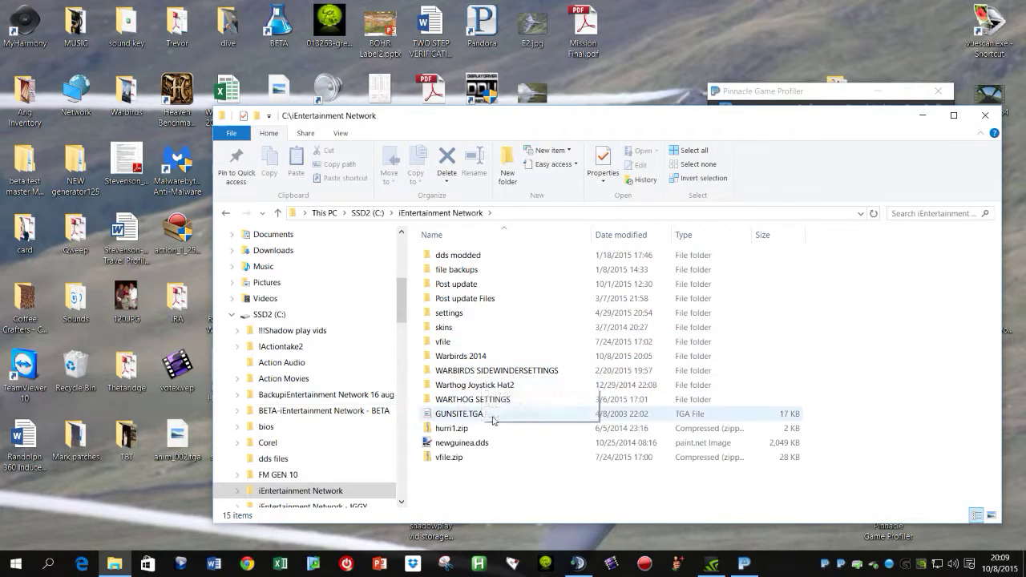
pyautogui.doubleClick(460, 355)
pyautogui.scroll(-5, 561, 360)
pyautogui.click(627, 235)
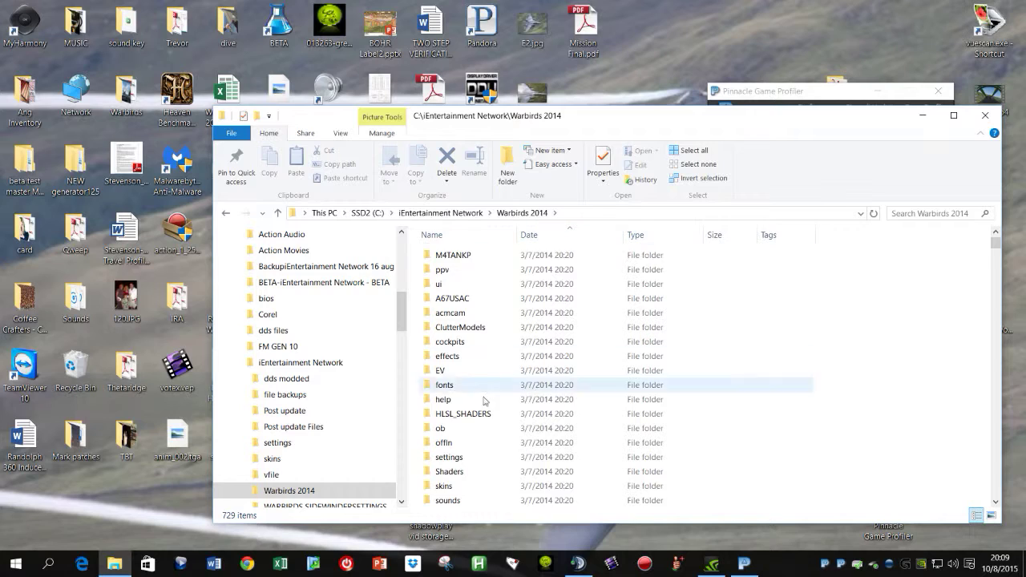
pyautogui.scroll(-10, 485, 401)
pyautogui.scroll(-5, 485, 407)
pyautogui.scroll(-5, 472, 425)
pyautogui.scroll(-5, 471, 427)
pyautogui.scroll(-5, 461, 429)
pyautogui.scroll(-3, 453, 431)
pyautogui.scroll(-3, 450, 433)
pyautogui.scroll(-5, 449, 433)
pyautogui.scroll(-5, 453, 431)
pyautogui.scroll(-5, 461, 426)
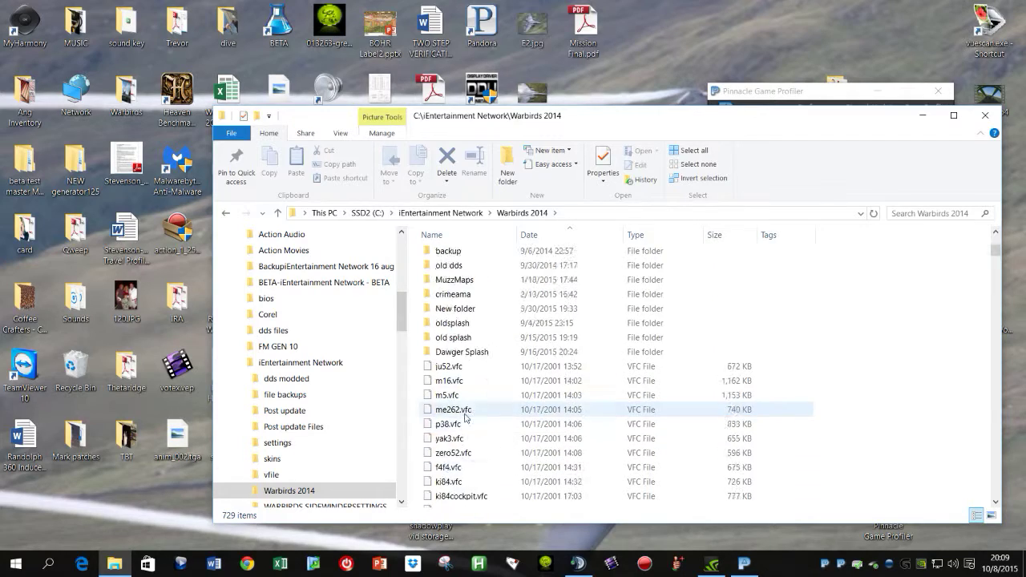
pyautogui.scroll(-3, 465, 423)
pyautogui.scroll(-5, 465, 423)
pyautogui.scroll(-5, 463, 424)
pyautogui.scroll(-5, 461, 428)
pyautogui.scroll(-3, 458, 431)
pyautogui.scroll(-5, 456, 431)
pyautogui.scroll(-5, 457, 429)
pyautogui.scroll(-5, 457, 425)
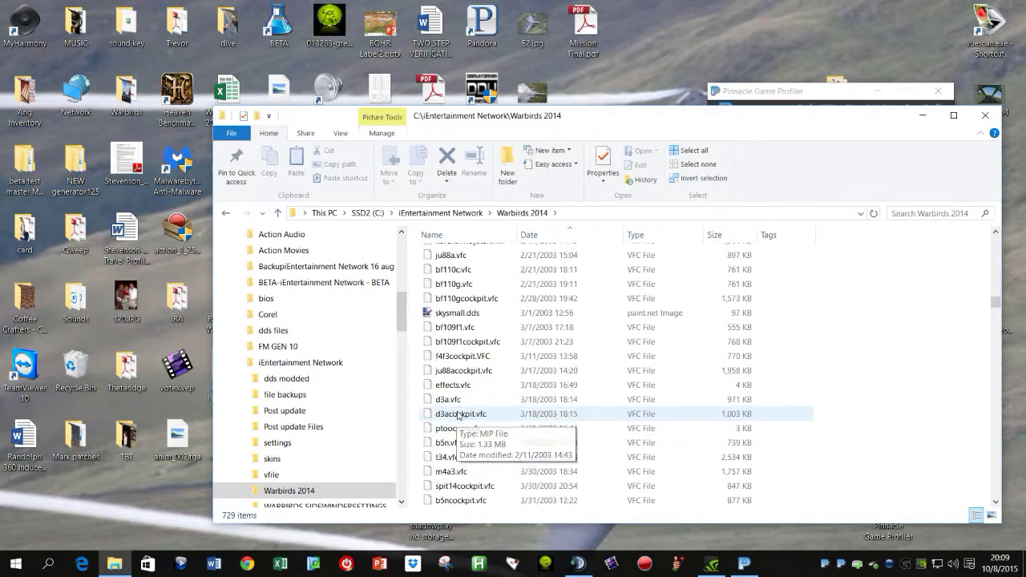
pyautogui.scroll(-3, 457, 421)
pyautogui.scroll(3, 457, 420)
pyautogui.scroll(-3, 457, 420)
pyautogui.scroll(3, 457, 420)
pyautogui.click(634, 235)
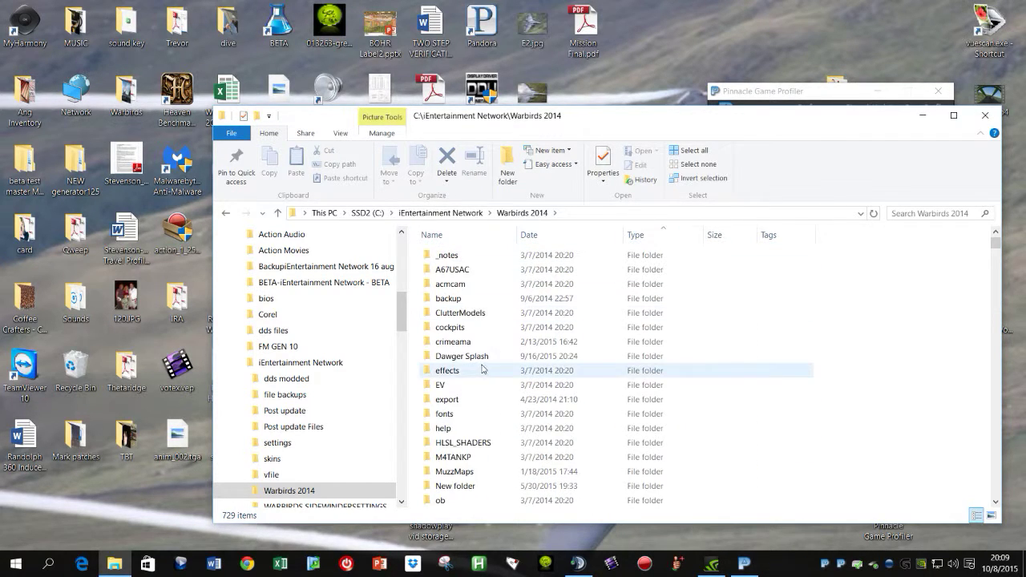
pyautogui.scroll(-5, 483, 378)
pyautogui.scroll(-2, 483, 378)
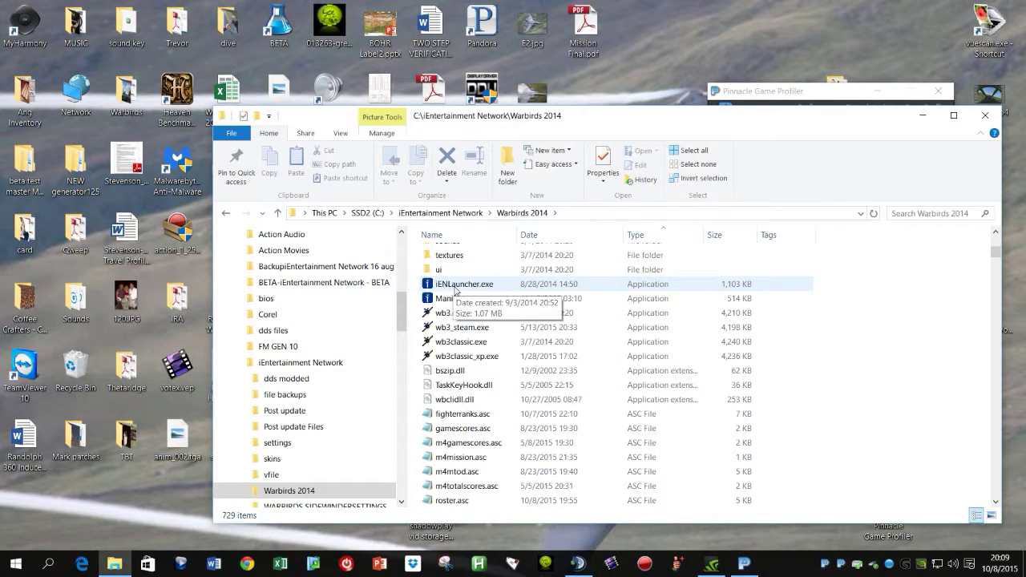
pyautogui.doubleClick(455, 285)
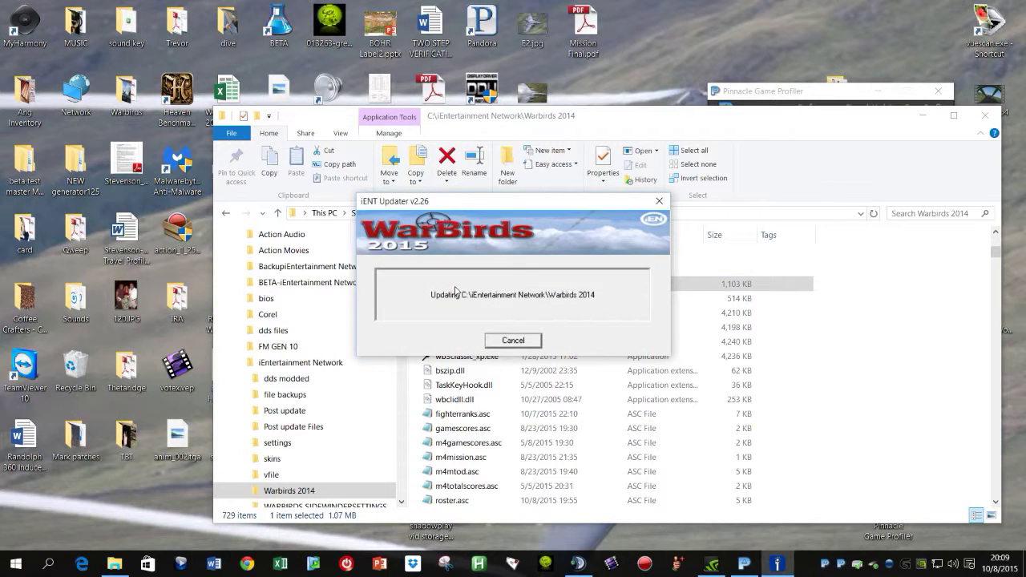
pyautogui.press('Escape')
pyautogui.click(511, 340)
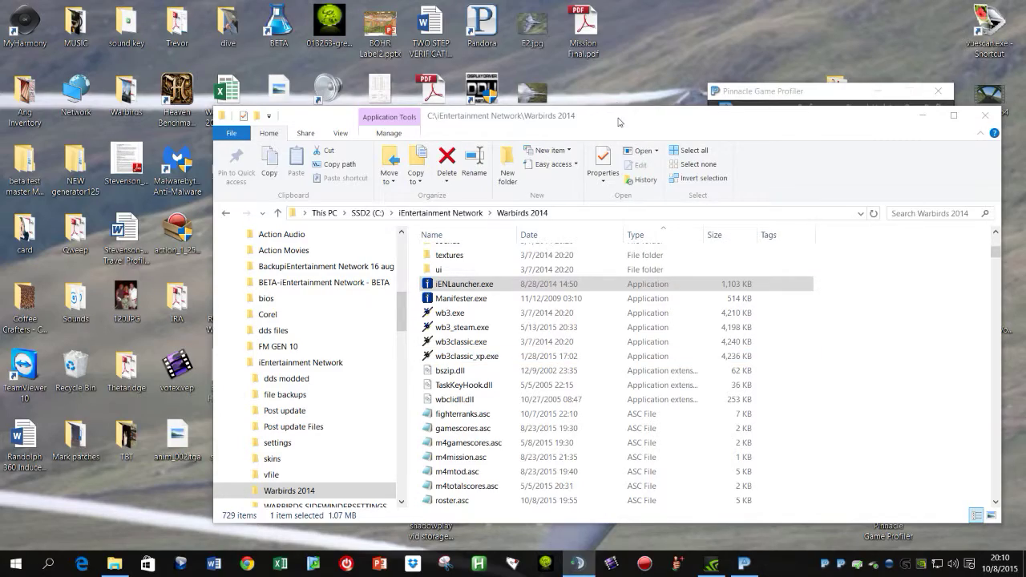
# Drag the Warbirds 2014 Explorer window up and to the left
pyautogui.moveTo(616, 115)
pyautogui.mouseDown()
pyautogui.moveTo(533, 194)
pyautogui.moveTo(544, 78)
pyautogui.mouseUp()
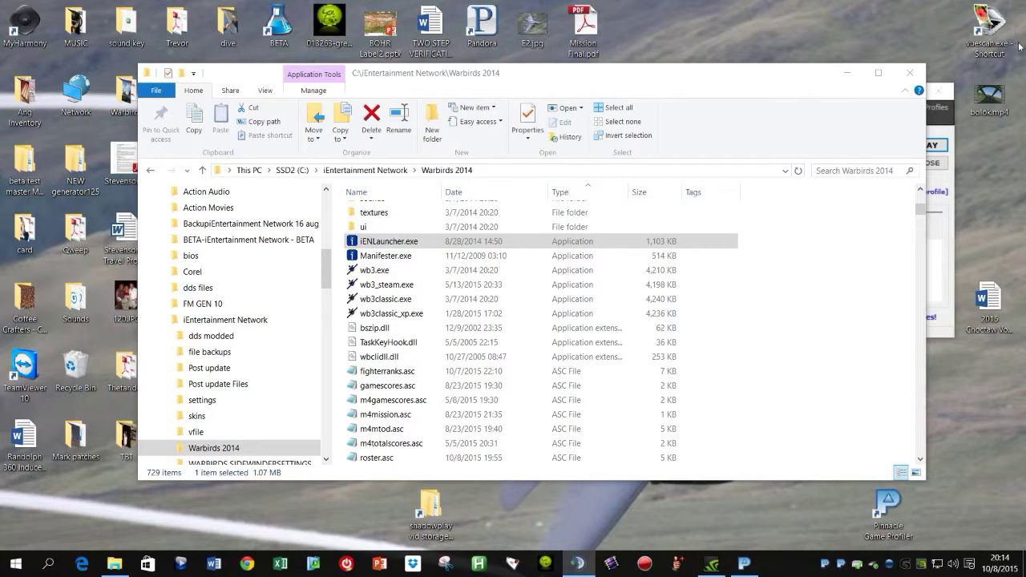
# Close File Explorer and launch WarBirds through Pinnacle's WarBirds 2015 profile
pyautogui.click(909, 73)
pyautogui.click(801, 223)
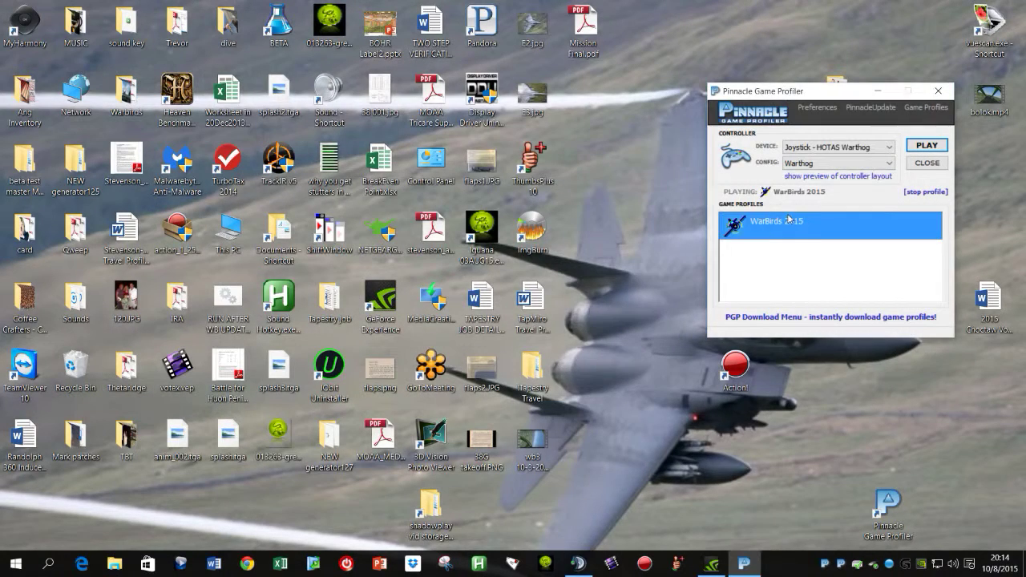
pyautogui.click(927, 146)
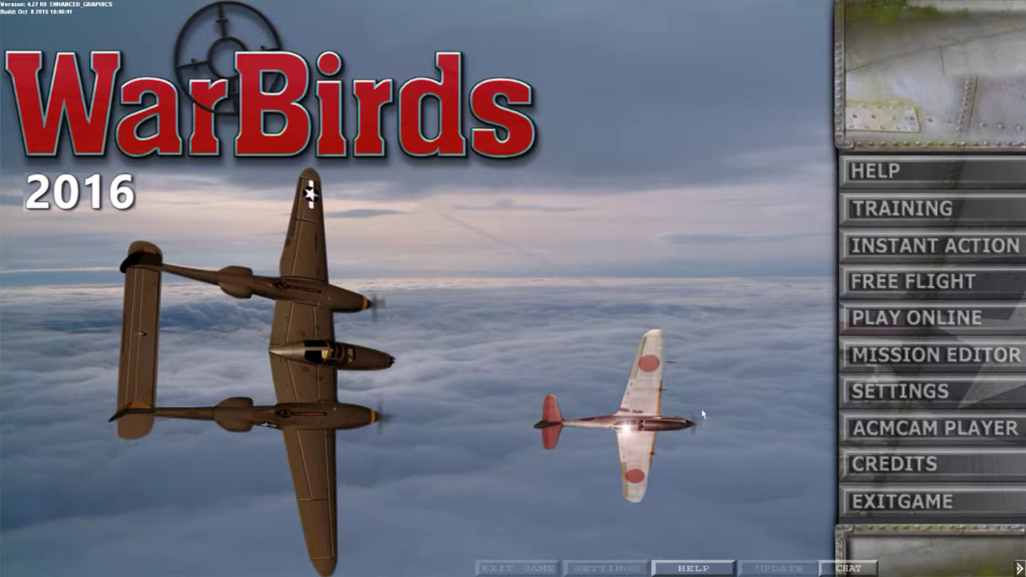
# Join the Operation Lost Event Arena online, dismiss the welcome and rank messages, and zoom the map
pyautogui.click(902, 320)
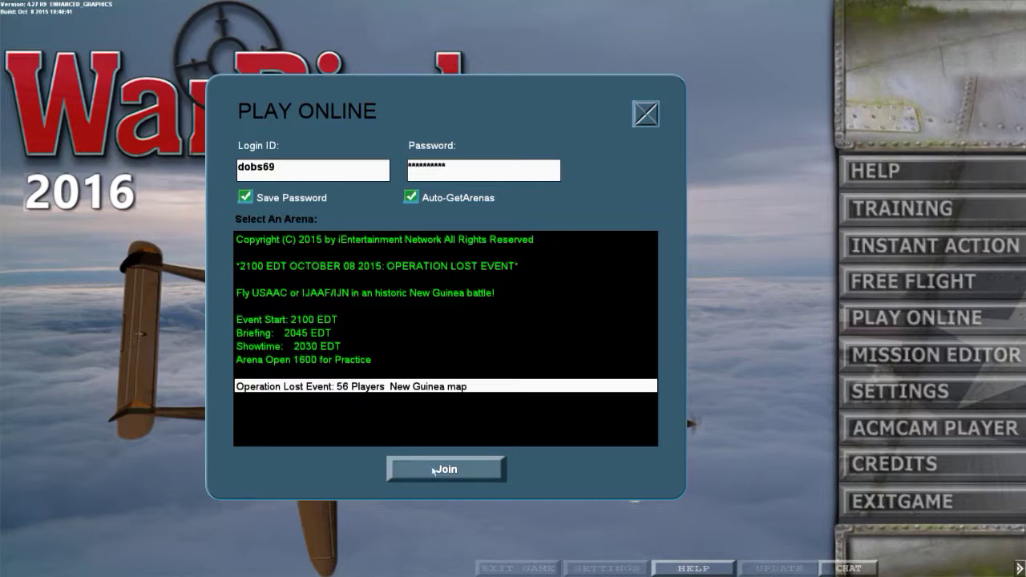
pyautogui.click(446, 469)
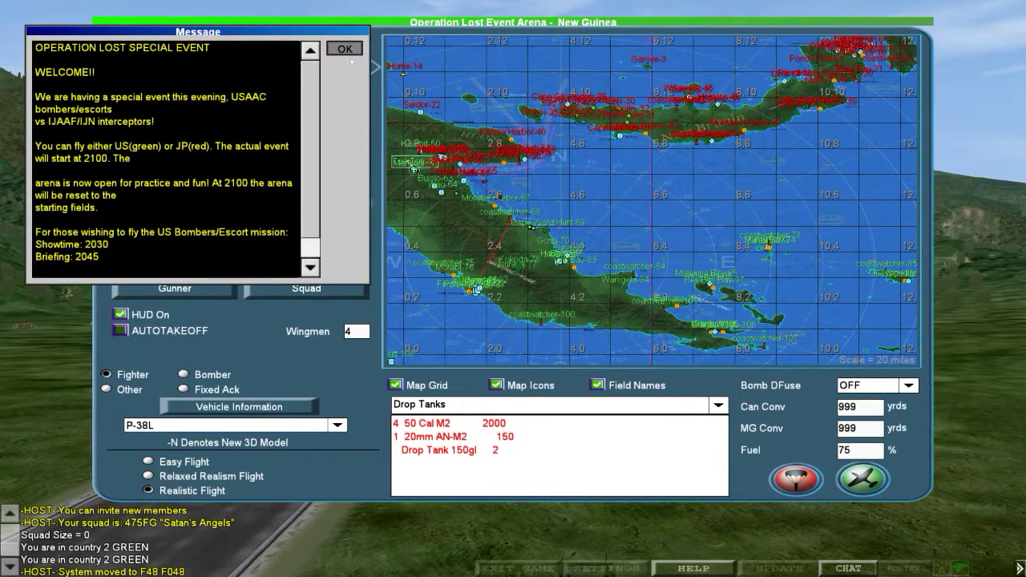
pyautogui.click(345, 49)
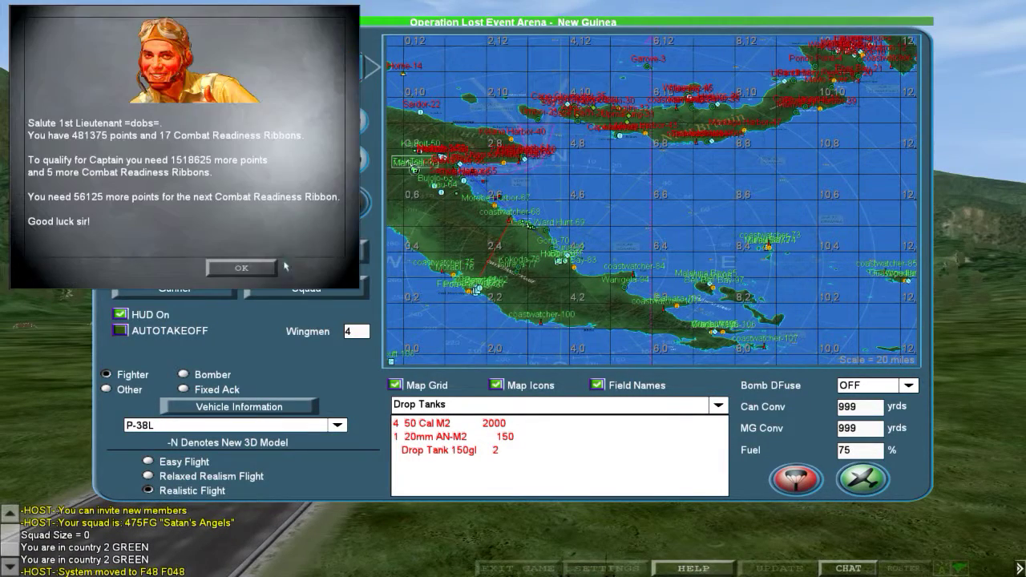
pyautogui.click(240, 267)
pyautogui.click(347, 121)
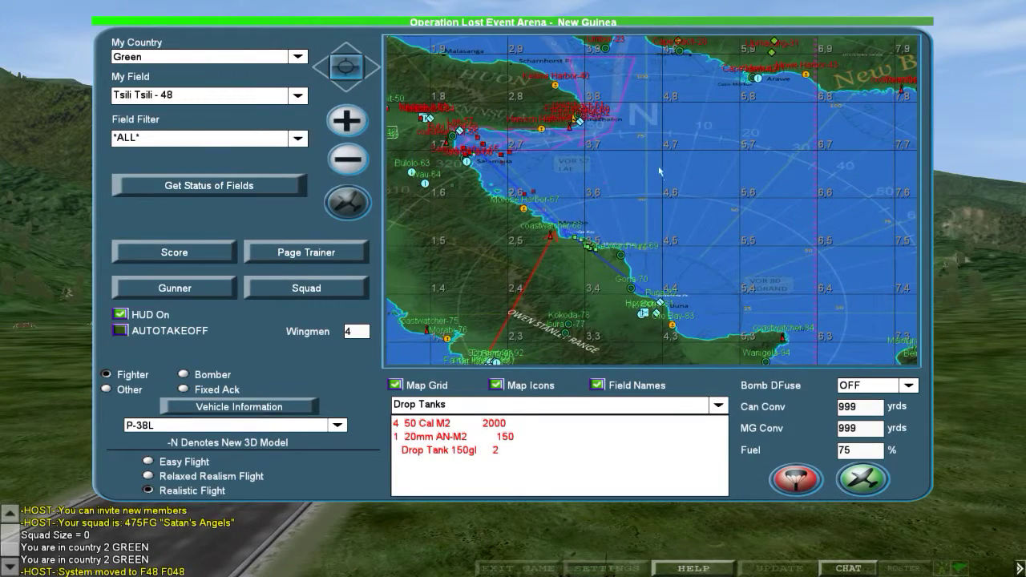
# Post chat messages about relaying to reds, the login issue, and being back on ground
pyautogui.press('Return')
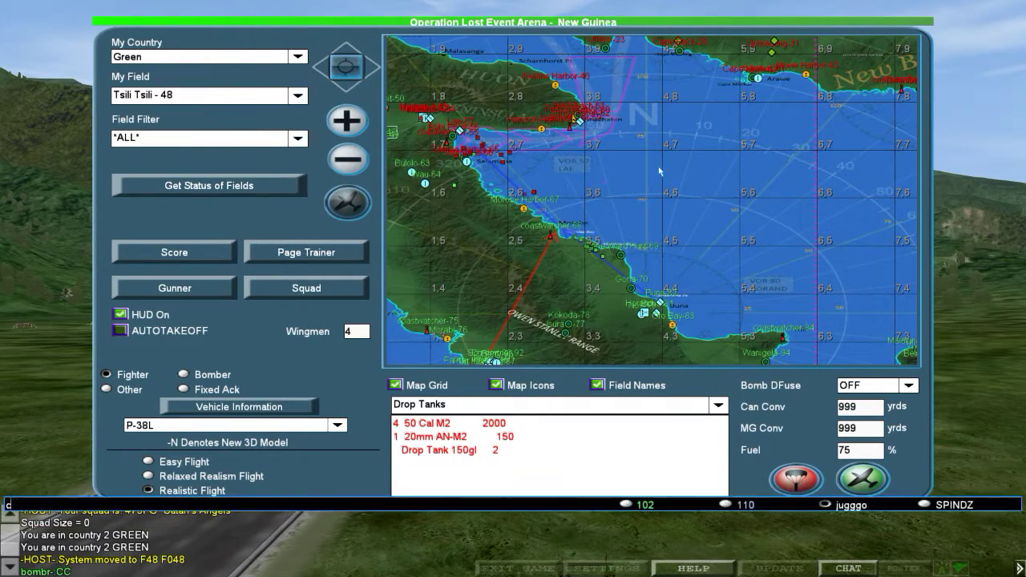
pyautogui.write('can you relay to red')
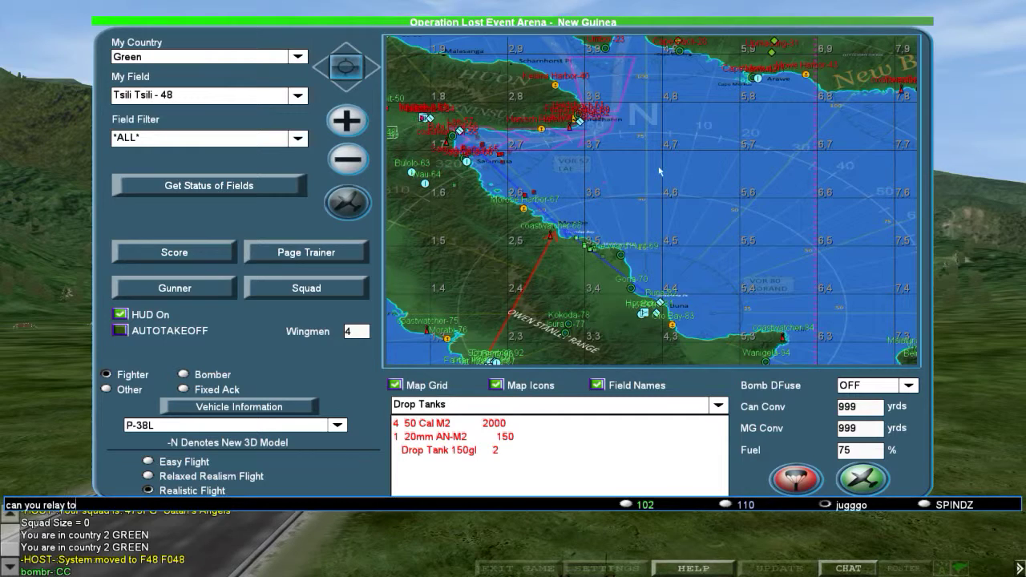
pyautogui.write('tay N of the')
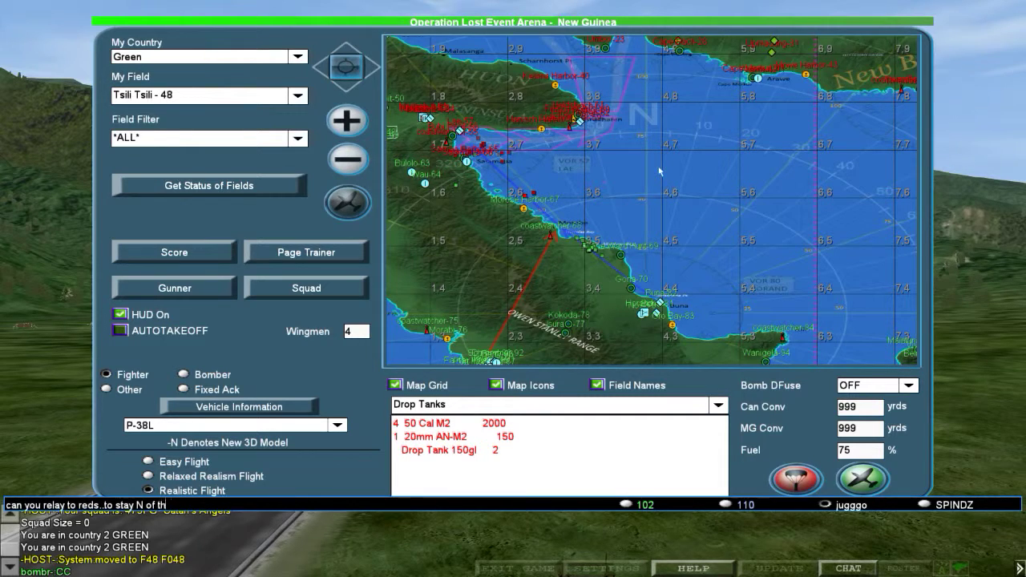
pyautogui.write(' 6 Line for now.')
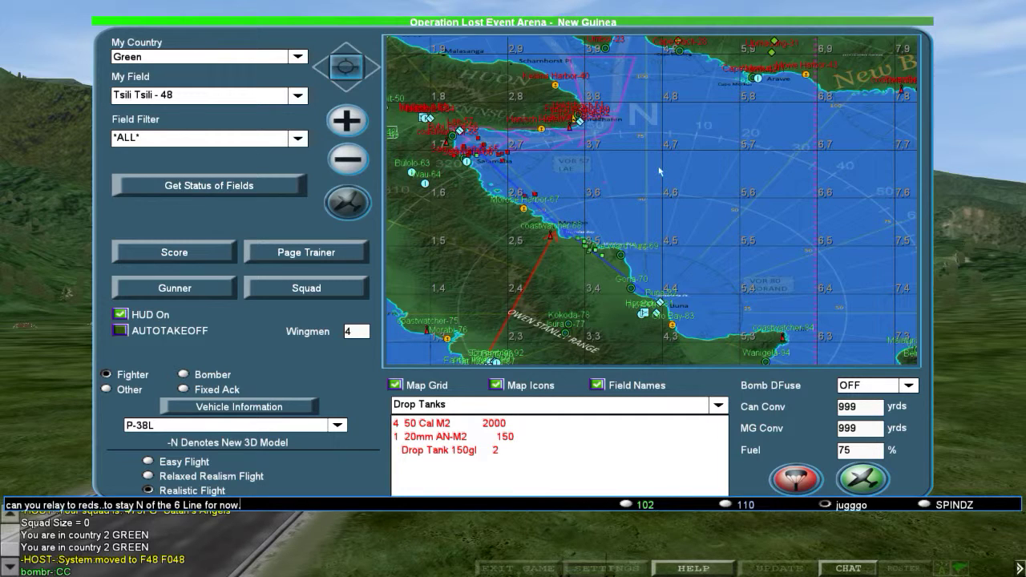
pyautogui.press('Return')
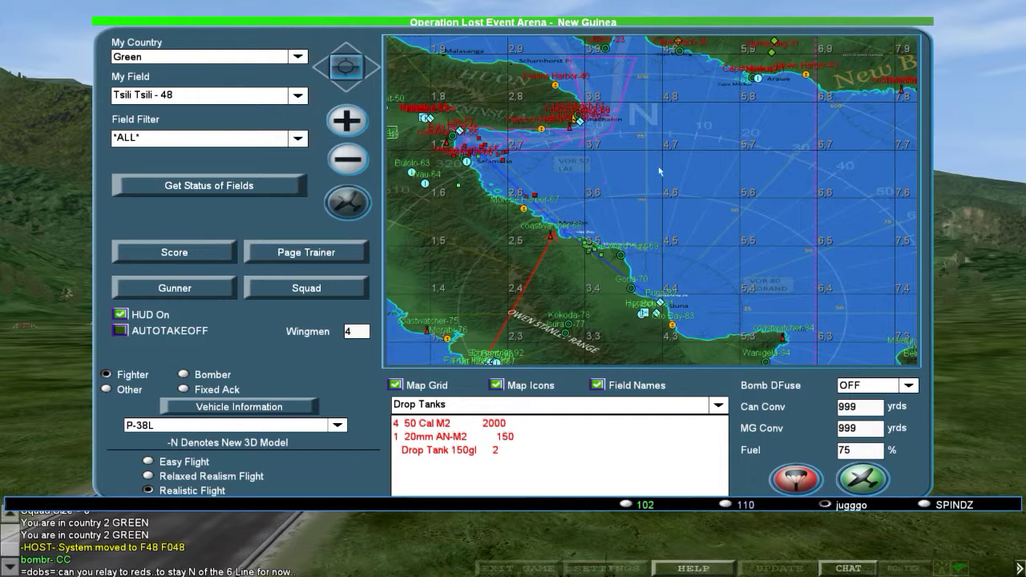
pyautogui.write('had an issue with')
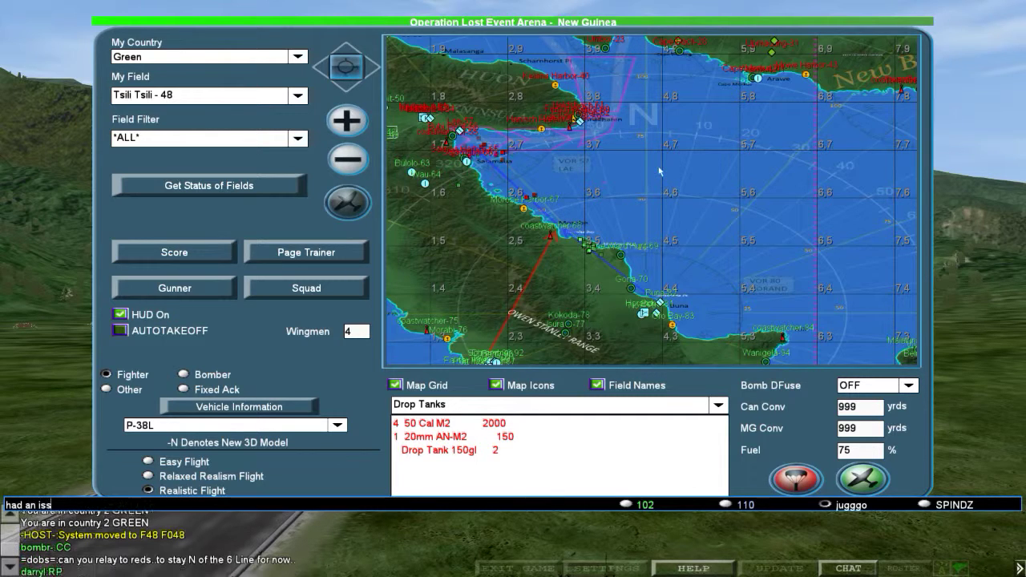
pyautogui.write(' game')
pyautogui.press('BackSpace')
pyautogui.press('BackSpace')
pyautogui.write('wer and log in')
pyautogui.press('Return')
pyautogui.write('he')
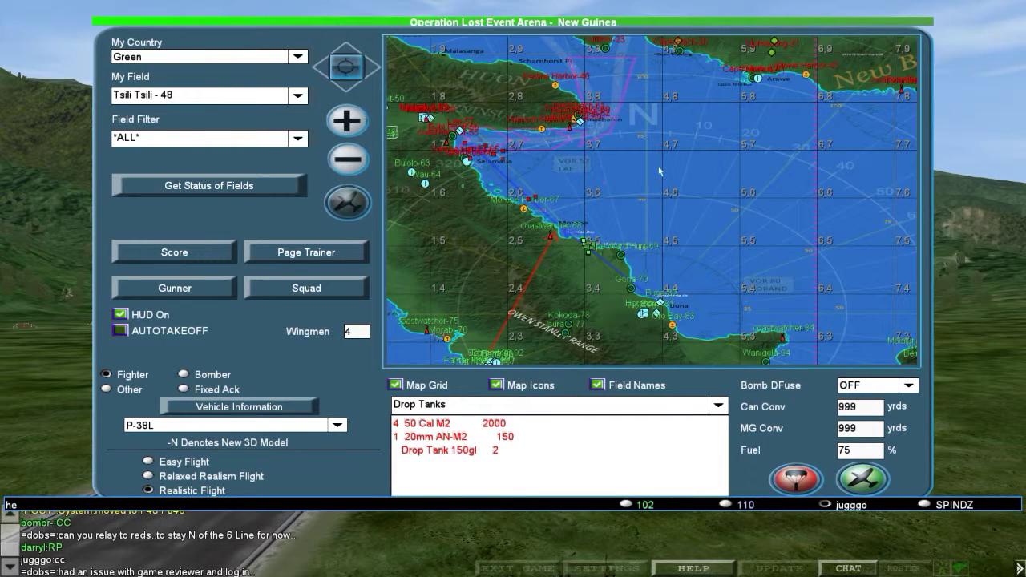
pyautogui.write(' just got in')
pyautogui.press('Return')
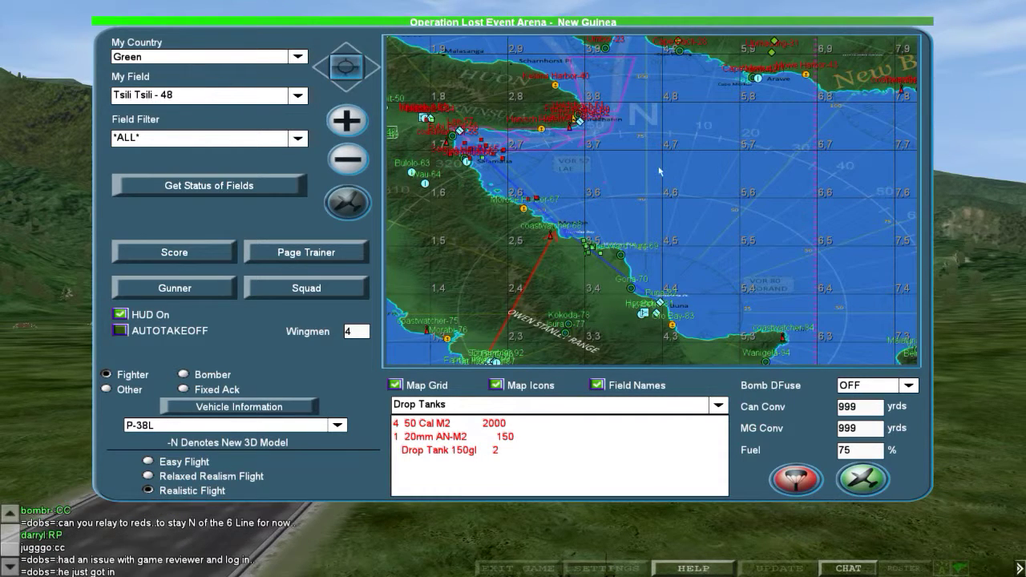
pyautogui.press('Return')
pyautogui.write("and I'")
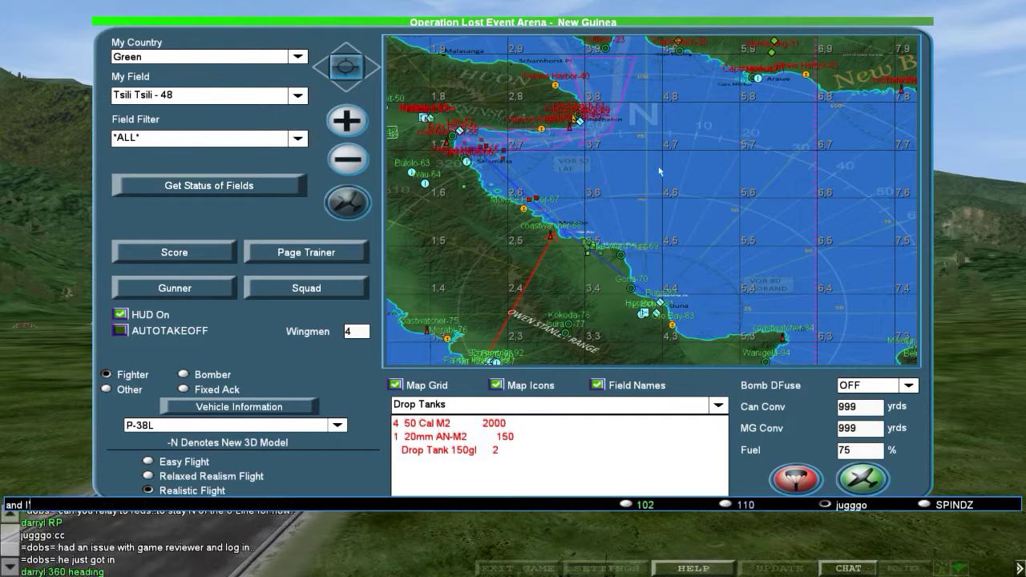
pyautogui.write('m back on')
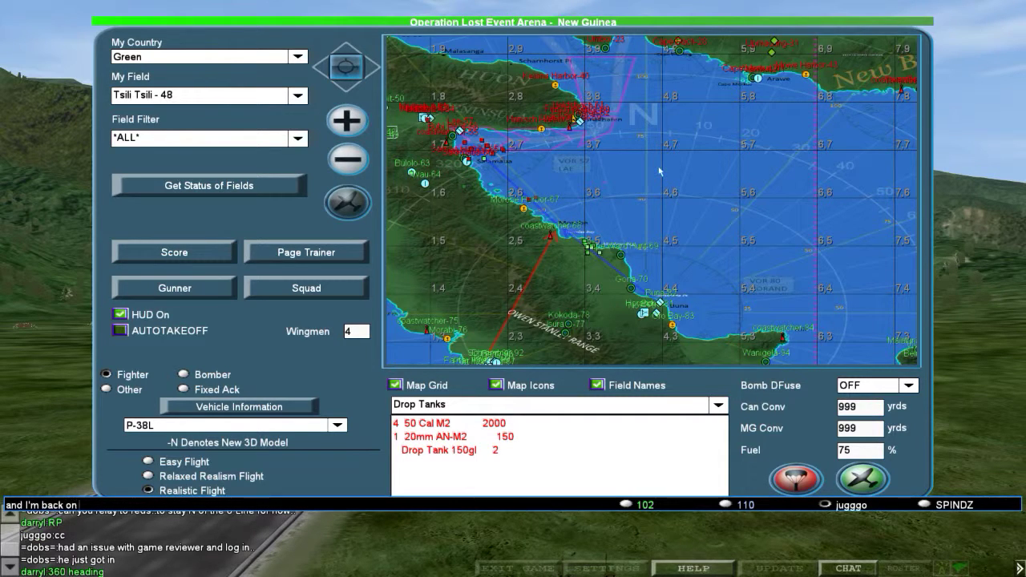
pyautogui.write(' ground:)')
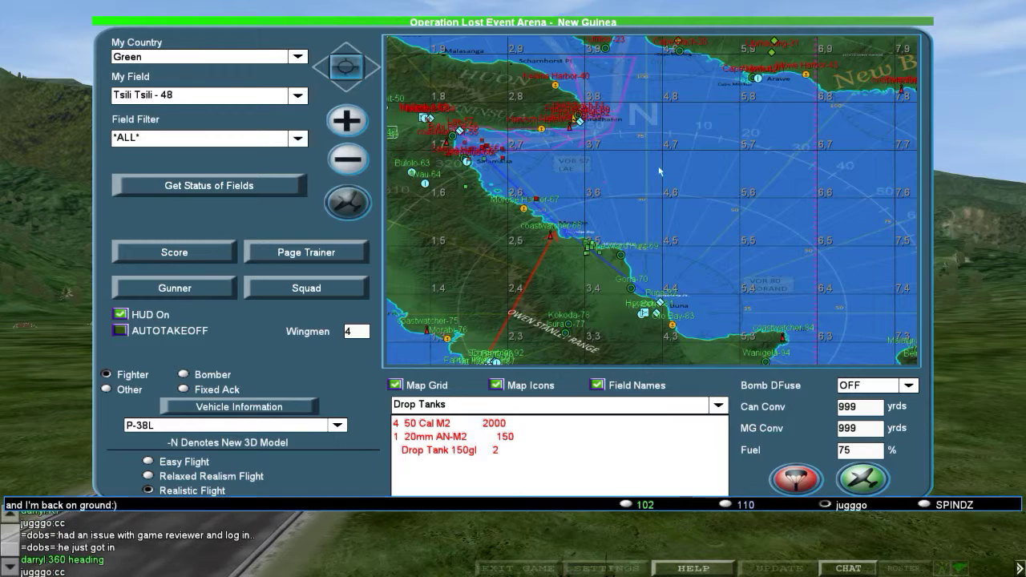
pyautogui.press('Return')
# Zoom the map to Buna, choose field No7 - 79, and spawn the P-38L there
pyautogui.click(347, 121)
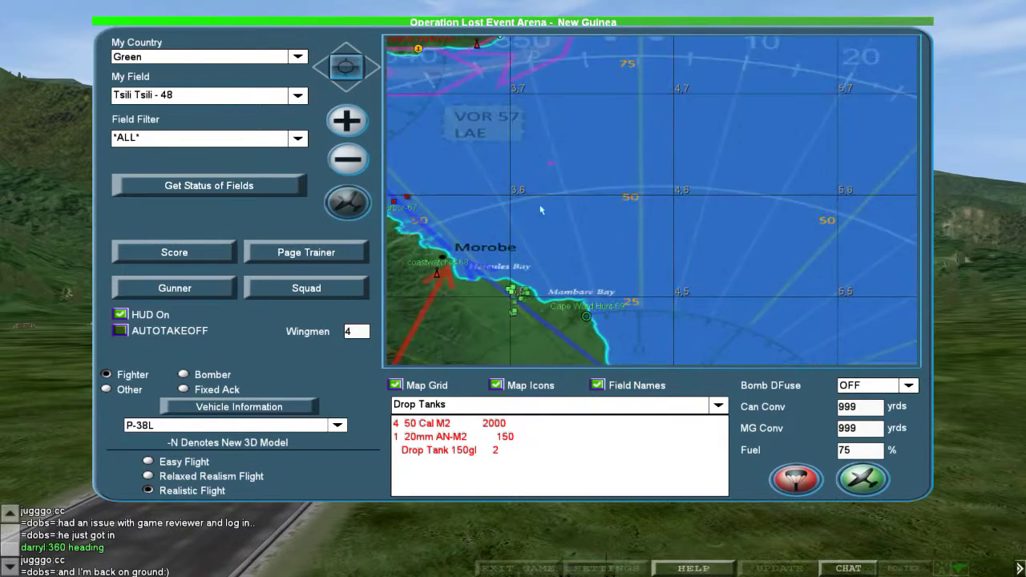
pyautogui.click(347, 121)
pyautogui.moveTo(671, 276); pyautogui.dragTo(599, 230)
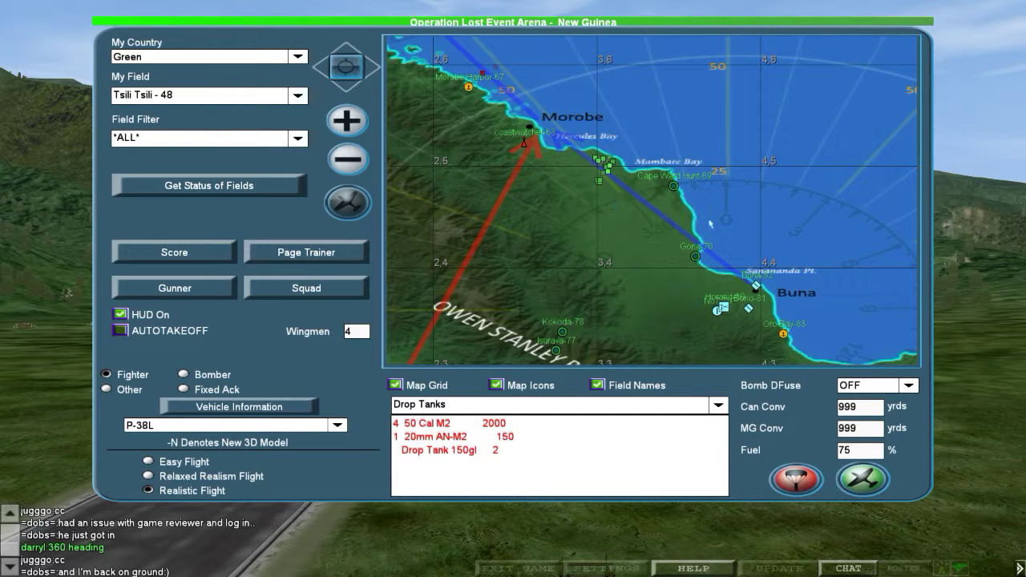
pyautogui.click(716, 319)
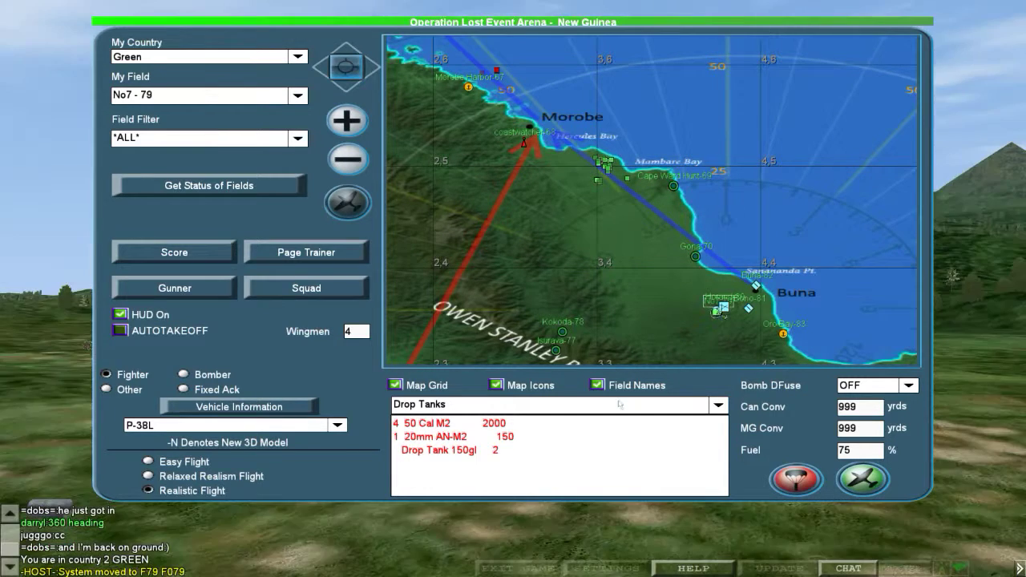
pyautogui.click(359, 209)
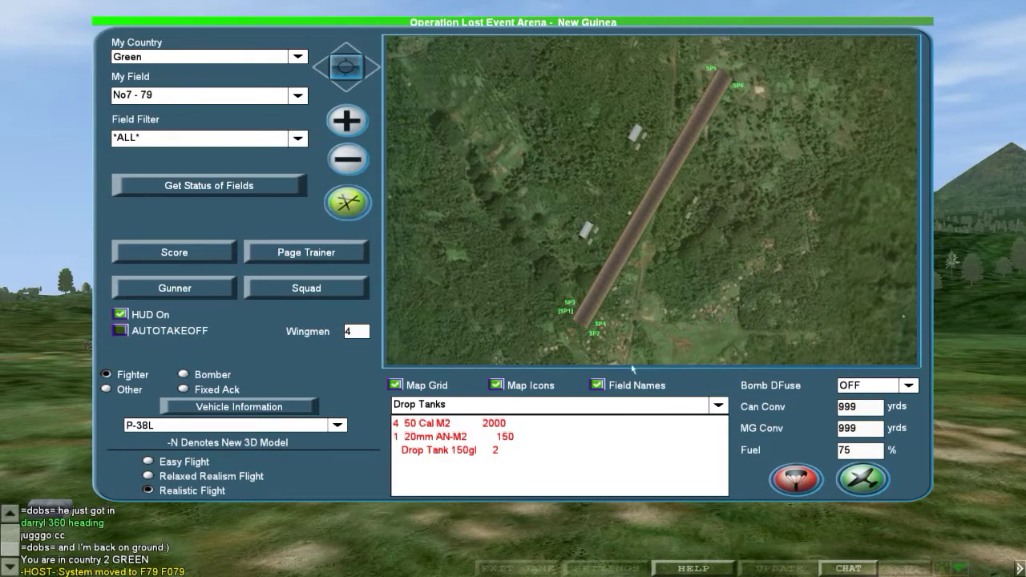
pyautogui.click(862, 479)
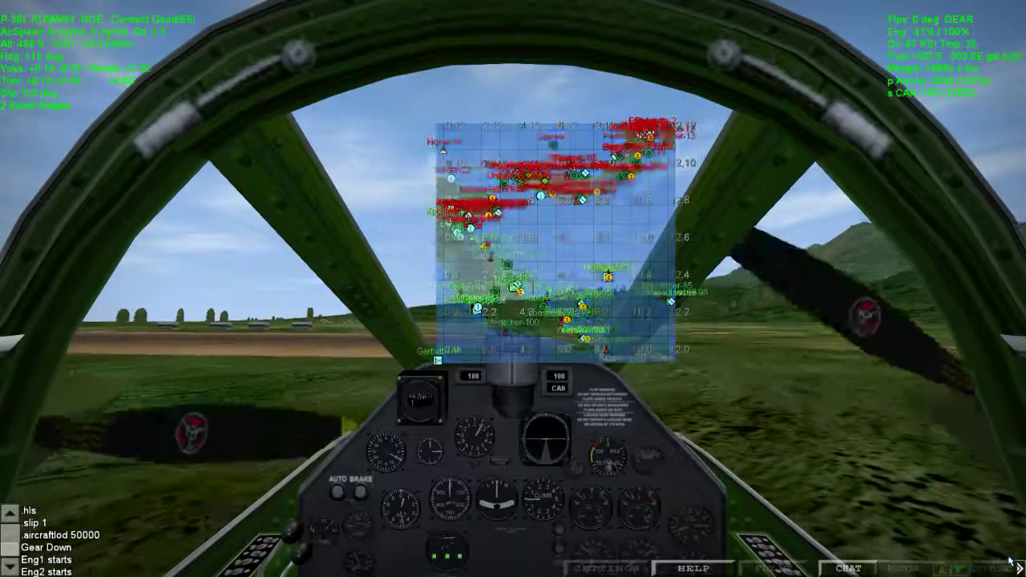
# Set full throttle and taxi the P-38L, toggling the New Guinea map overlay
pyautogui.press('Escape')
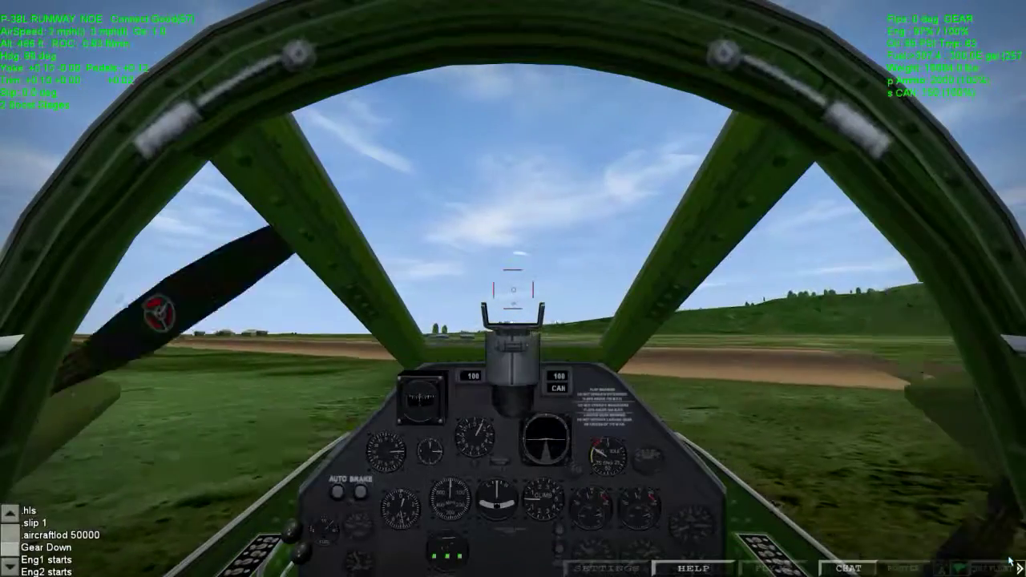
pyautogui.press('KP_6')
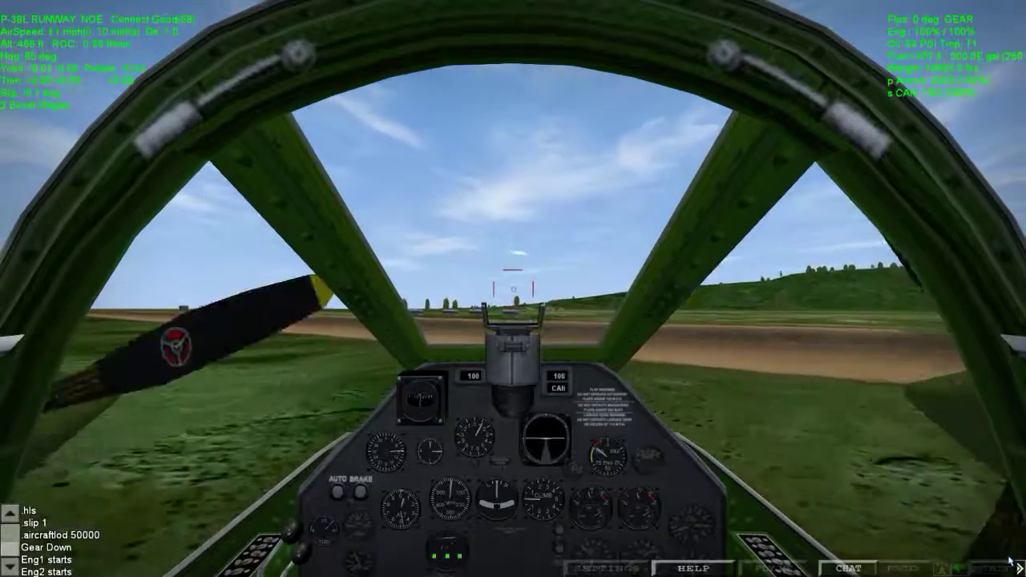
pyautogui.press('Escape')
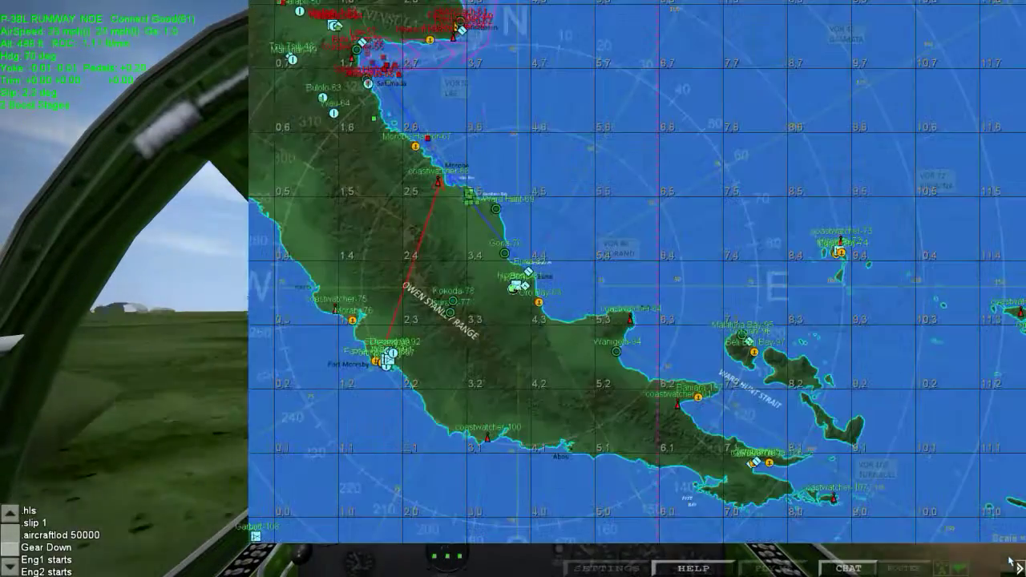
pyautogui.press('Escape')
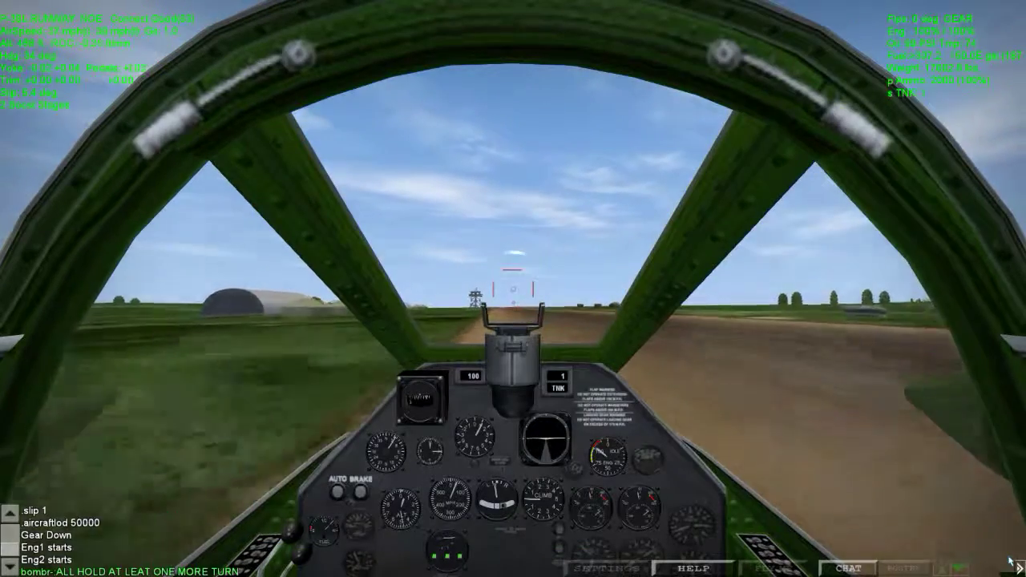
pyautogui.press('Escape')
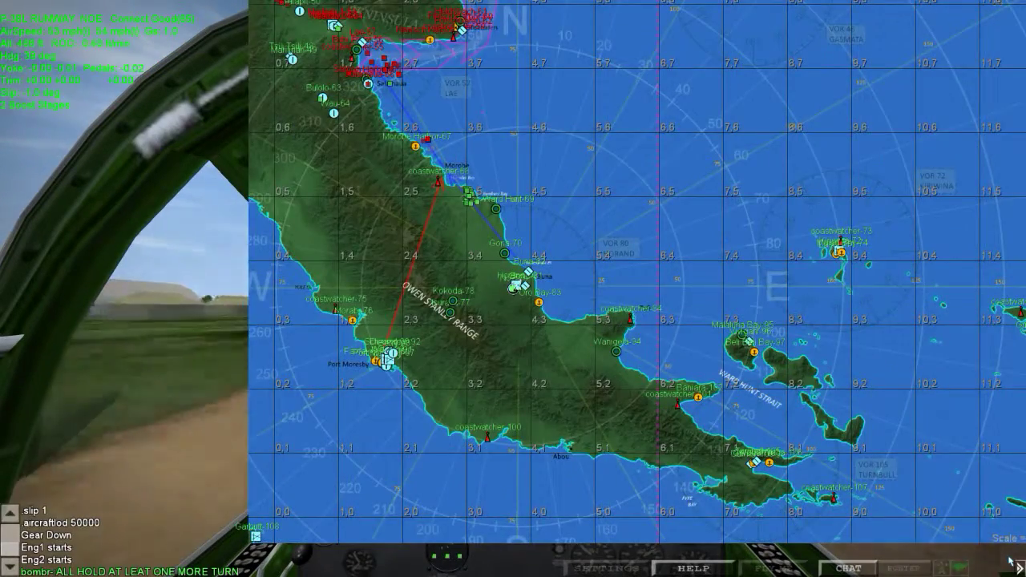